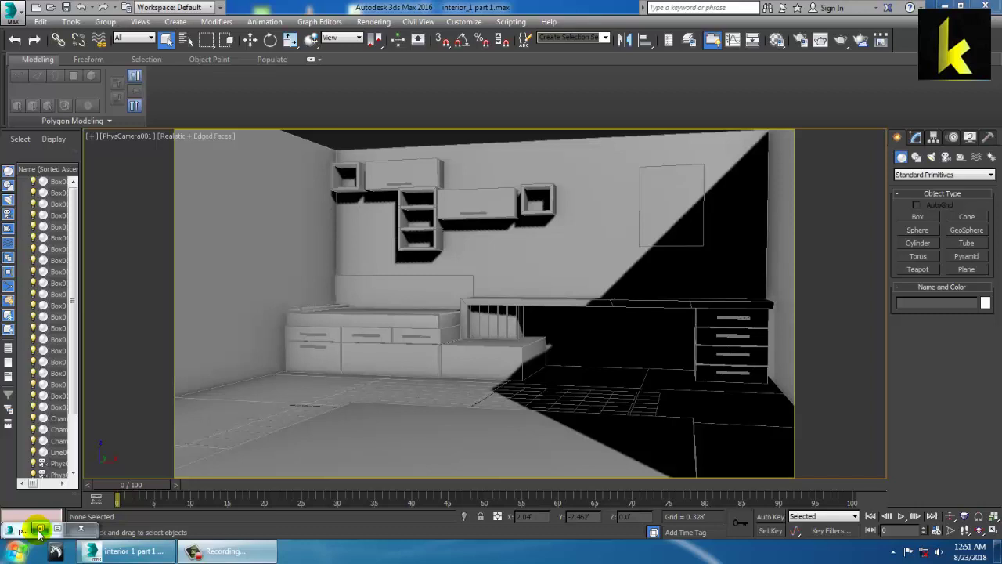
Step: Restore the minimized reference photo, shrink its window beside the viewport, and enlarge the desk area in it
click(40, 529)
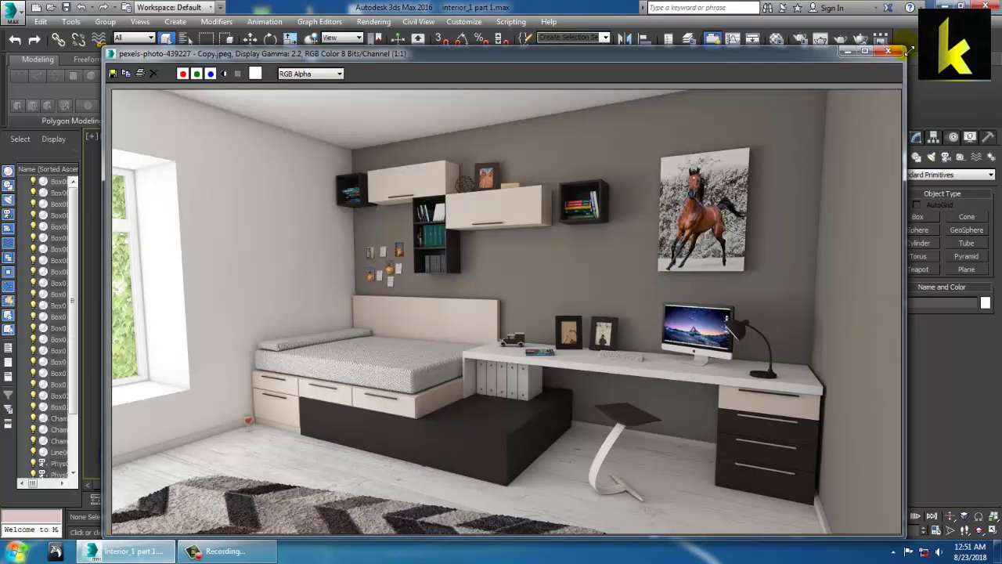
drag(908, 50, 528, 143)
scroll(282, 378, down, 3)
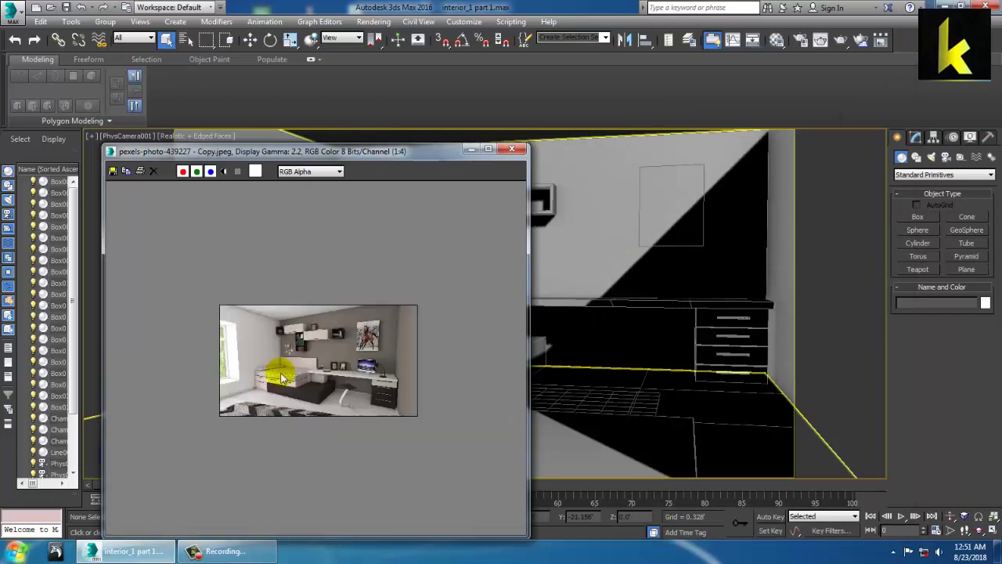
scroll(282, 378, up, 2)
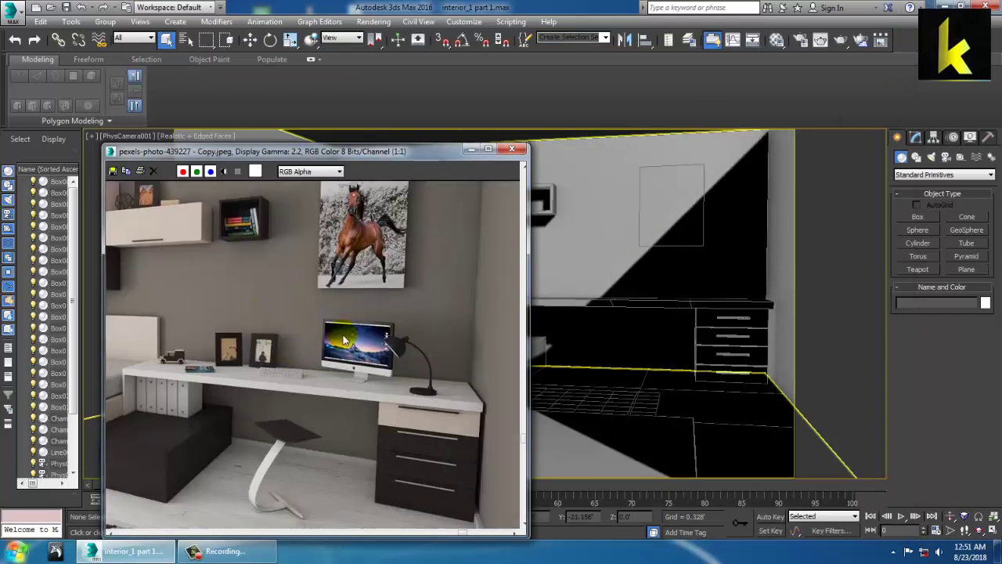
Step: Create a thin upright box on the desk top near the back wall, using AutoGrid, as the base of a picture frame
click(668, 293)
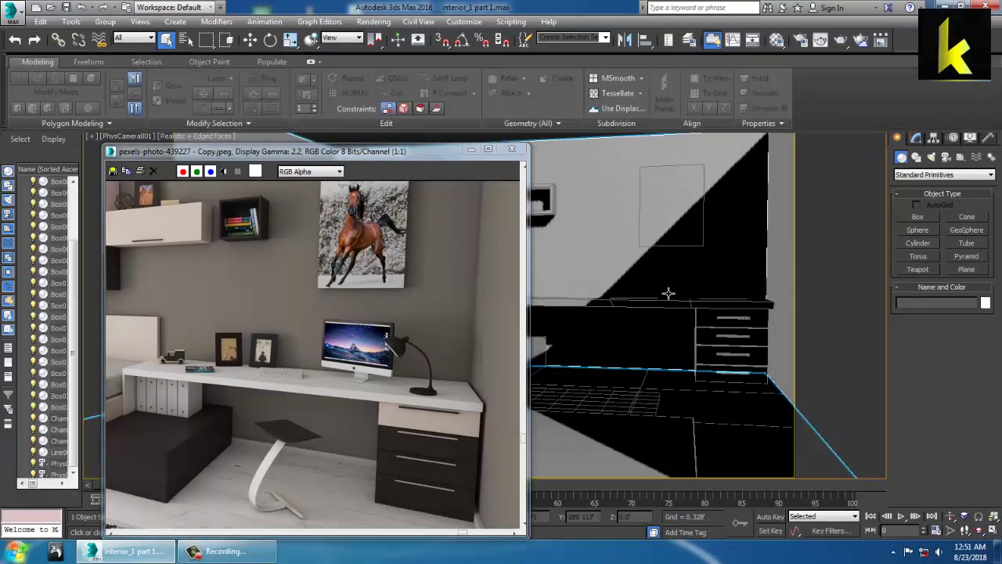
middle_drag(876, 290, 885, 292)
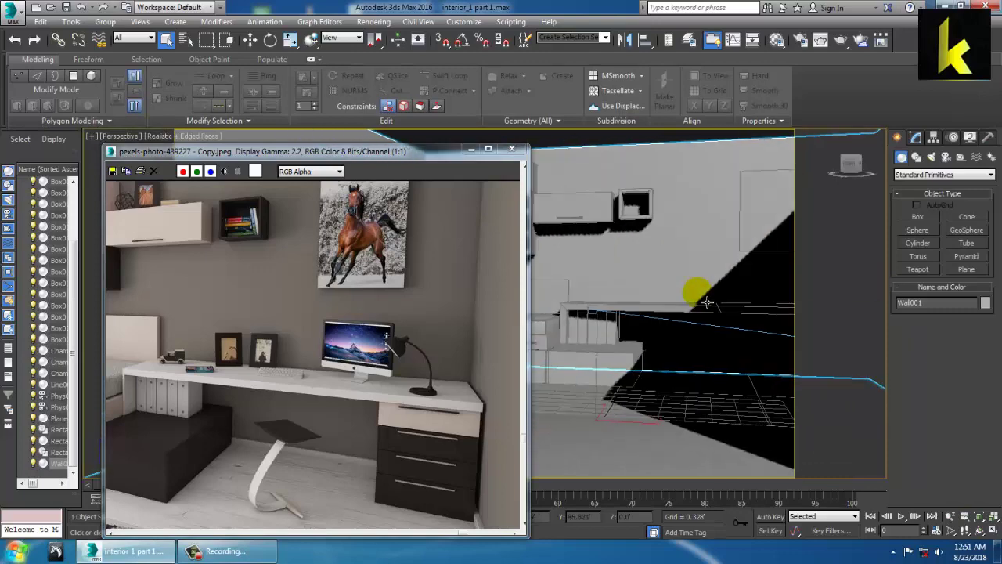
alt+middle_drag(706, 302, 647, 339)
scroll(647, 340, up, 2)
middle_drag(706, 322, 744, 350)
scroll(689, 354, up, 2)
scroll(682, 338, down, 3)
middle_drag(682, 337, 499, 342)
scroll(580, 347, up, 2)
scroll(537, 331, up, 2)
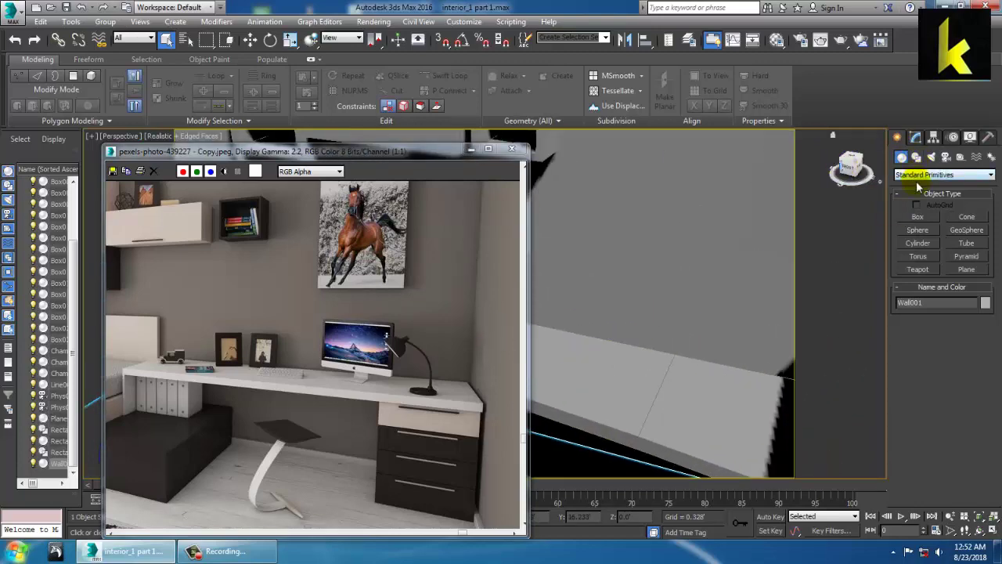
click(922, 215)
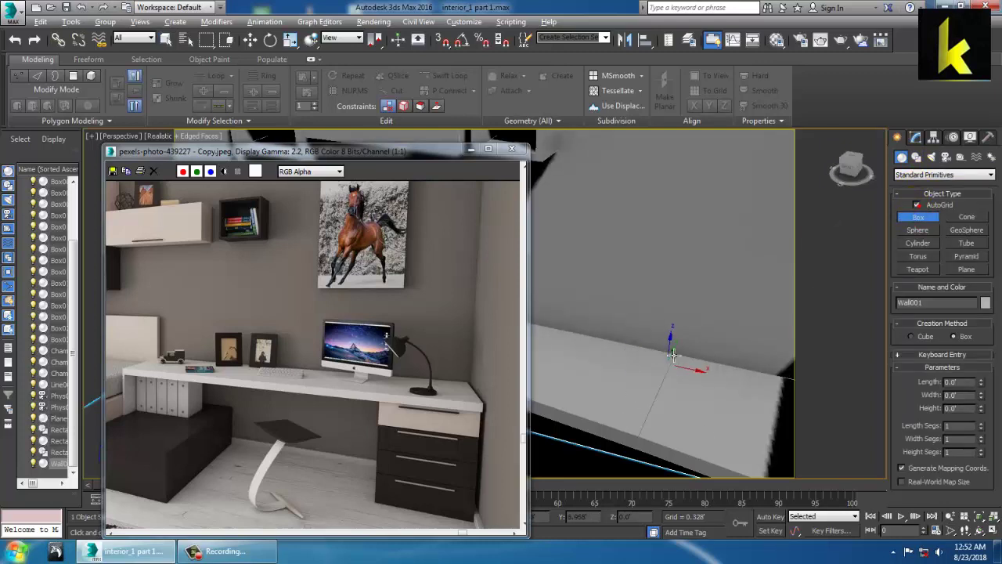
alt+middle_drag(673, 356, 619, 336)
middle_drag(659, 282, 744, 410)
drag(600, 281, 668, 305)
click(673, 244)
Step: Scale the upright box down to picture-frame proportions, reducing its height and depth
key(w)
alt+middle_drag(676, 254, 666, 302)
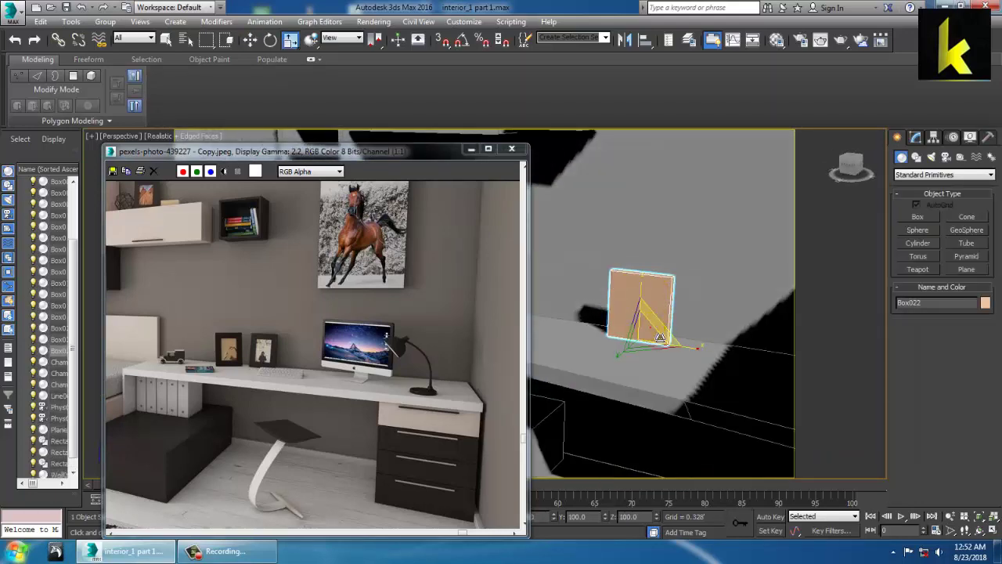
alt+middle_drag(676, 391, 681, 429)
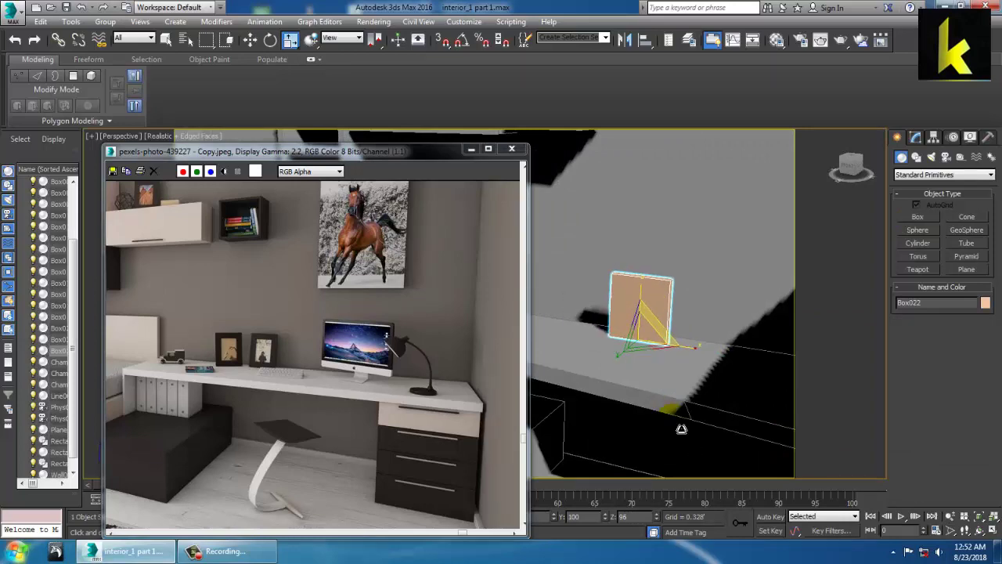
alt+middle_drag(696, 343, 630, 342)
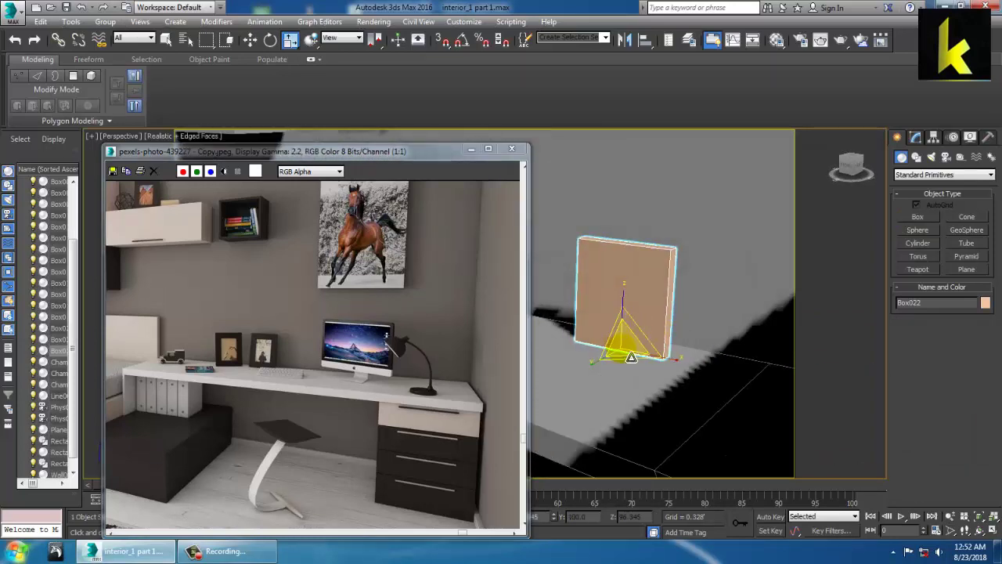
drag(631, 357, 647, 396)
mouse_move(667, 359)
alt+middle_down()
mouse_move(673, 381)
mouse_move(655, 356)
alt+middle_up()
scroll(673, 380, up, 2)
scroll(654, 356, up, 2)
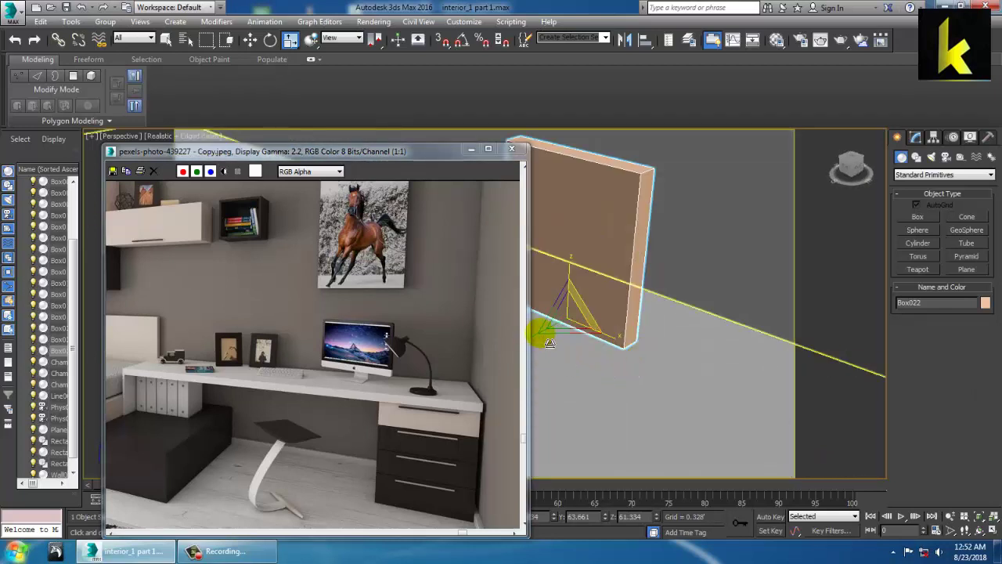
alt+middle_drag(549, 342, 599, 330)
Step: Tilt the frame box slightly backwards and scale its width down to make a portrait format
key(e)
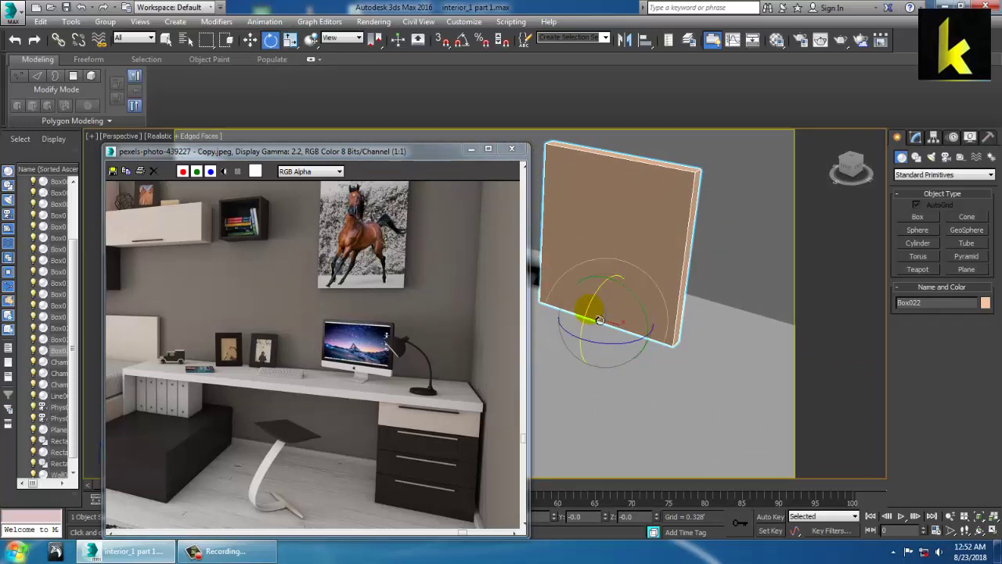
drag(599, 320, 603, 303)
alt+middle_drag(621, 300, 654, 294)
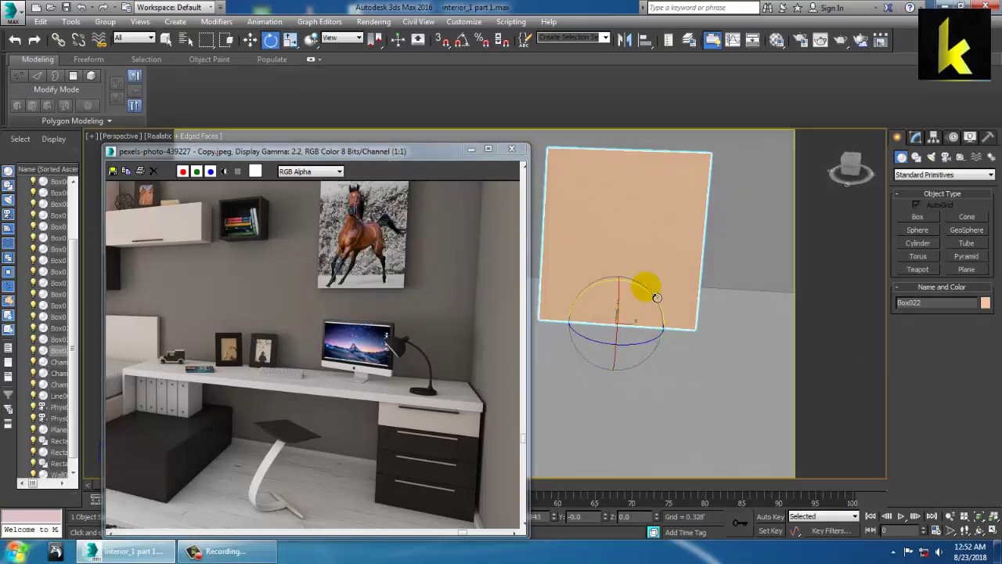
key(r)
drag(669, 335, 657, 329)
Step: Convert the frame box to Editable Poly and inset its front polygon to form the frame border
right_click(665, 264)
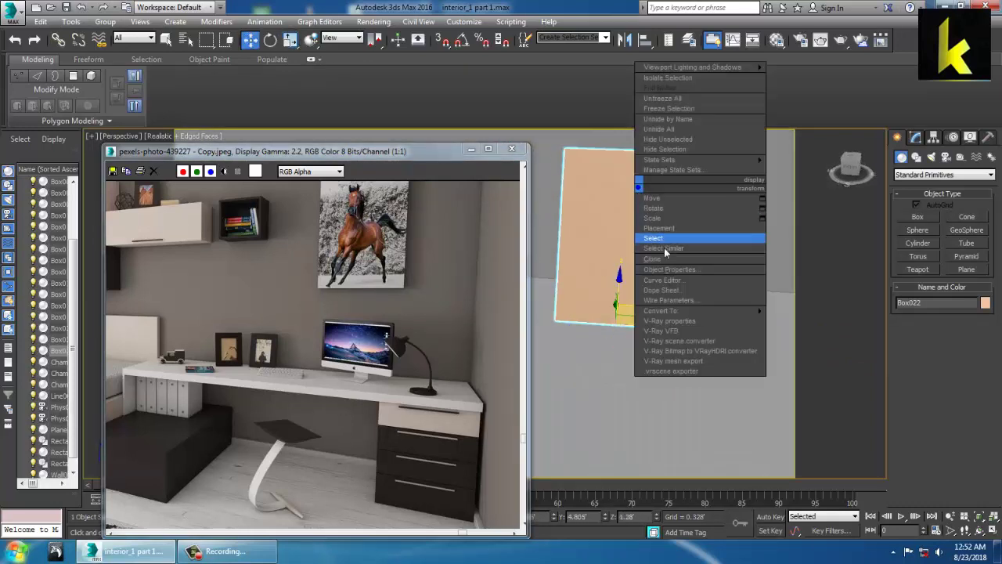
mouse_move(699, 310)
click(814, 323)
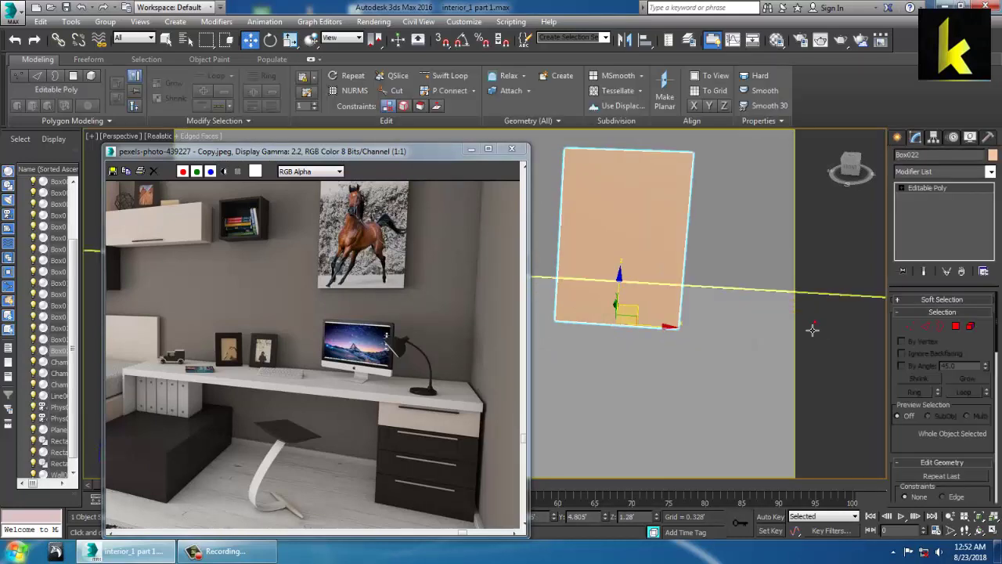
key(4)
click(659, 236)
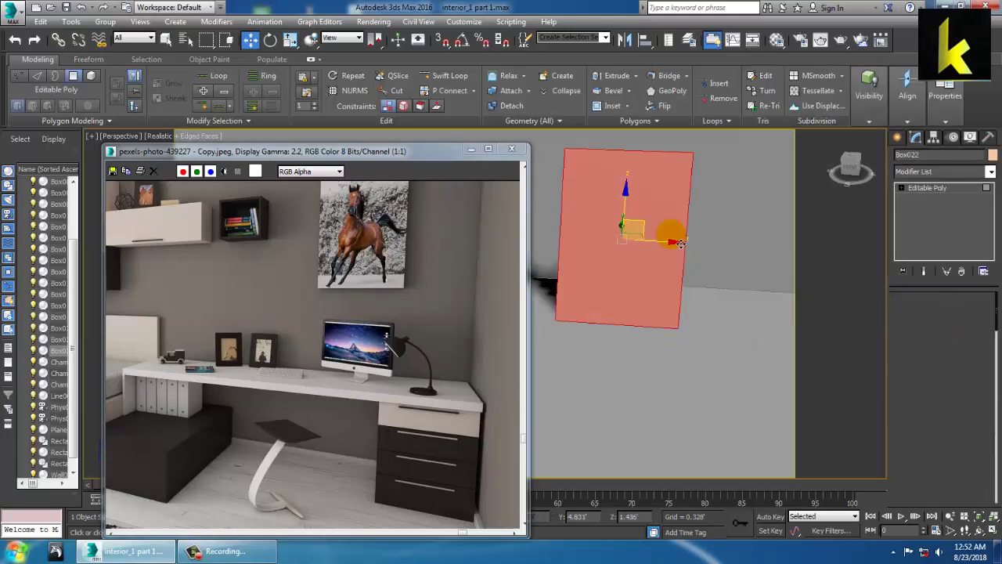
alt+middle_drag(671, 231, 648, 245)
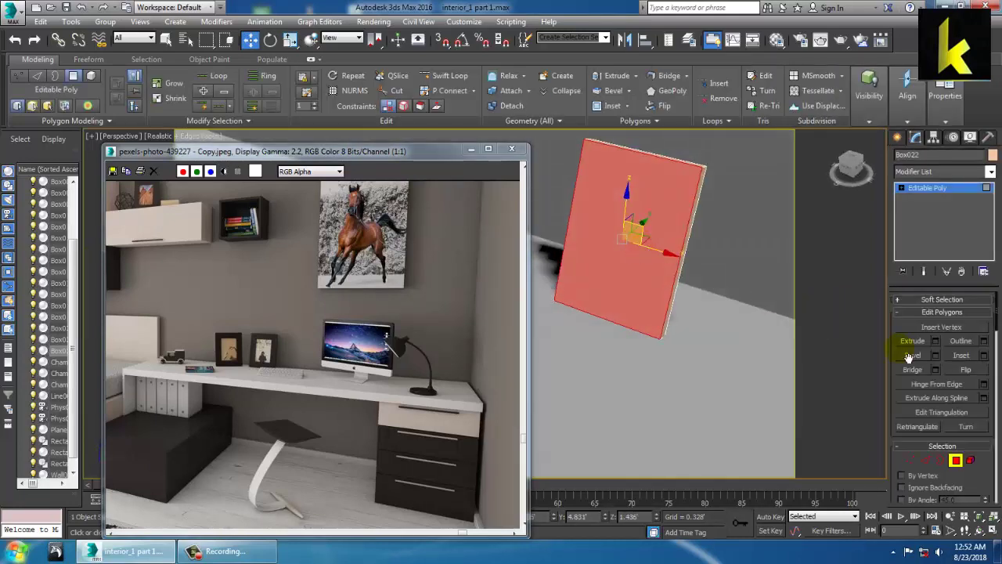
click(984, 354)
drag(495, 329, 502, 331)
click(493, 346)
alt+middle_drag(626, 233, 660, 229)
click(930, 189)
Step: Clone the finished picture frame and place the copy beside it on the desk
alt+middle_drag(622, 274, 695, 330)
scroll(632, 282, down, 6)
scroll(613, 273, up, 4)
scroll(630, 273, down, 4)
scroll(647, 304, up, 3)
key(r)
key(w)
mouse_move(670, 318)
shift+mouse_down()
mouse_move(622, 316)
mouse_move(631, 328)
mouse_move(651, 325)
shift+mouse_up()
click(501, 333)
key(e)
key(w)
Step: Examine the corner shelf, its books and the wall notes in the reference photo and the matching area of the model
scroll(638, 313, down, 5)
middle_drag(639, 313, 774, 332)
scroll(735, 342, up, 5)
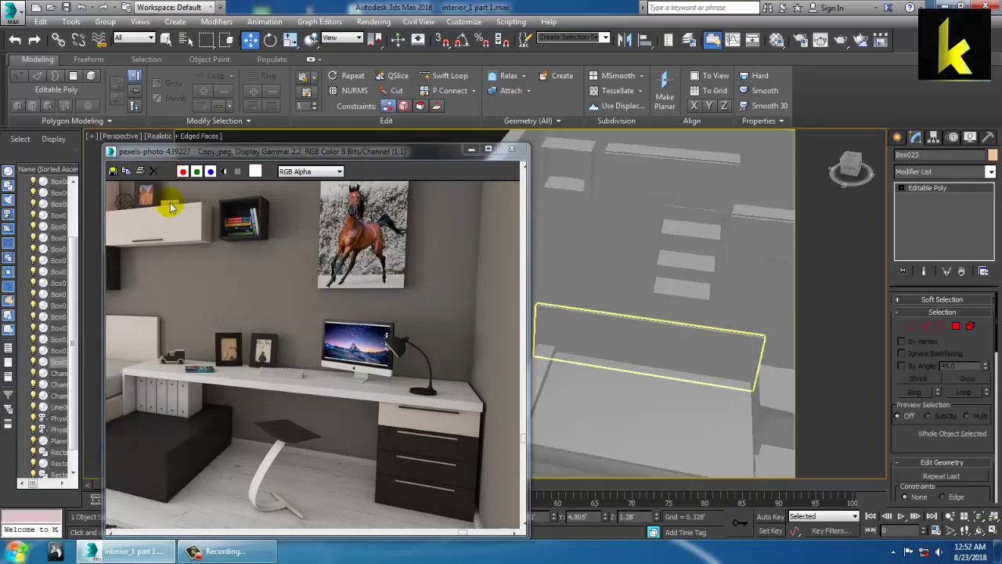
scroll(264, 279, down, 2)
scroll(202, 309, up, 4)
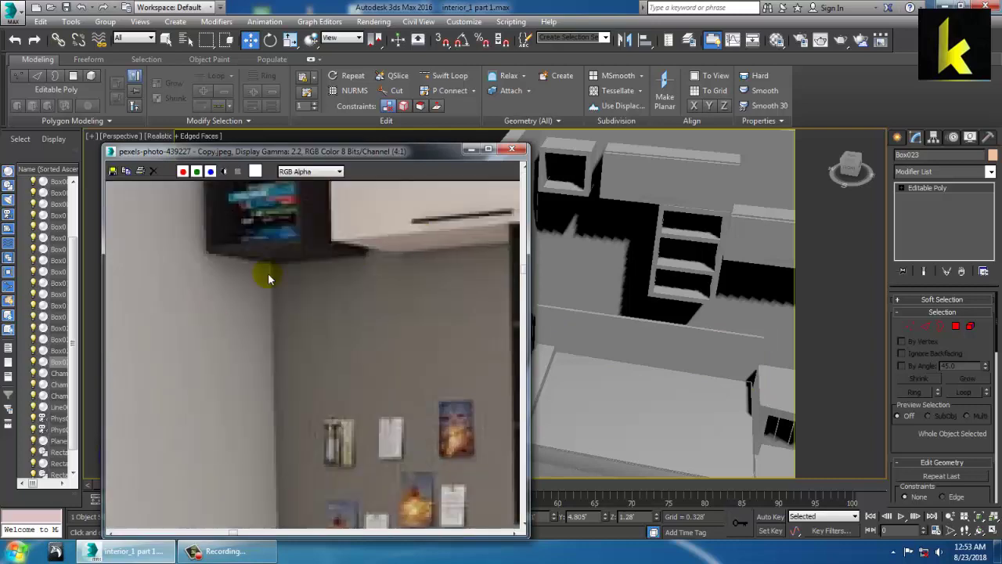
scroll(372, 267, down, 1)
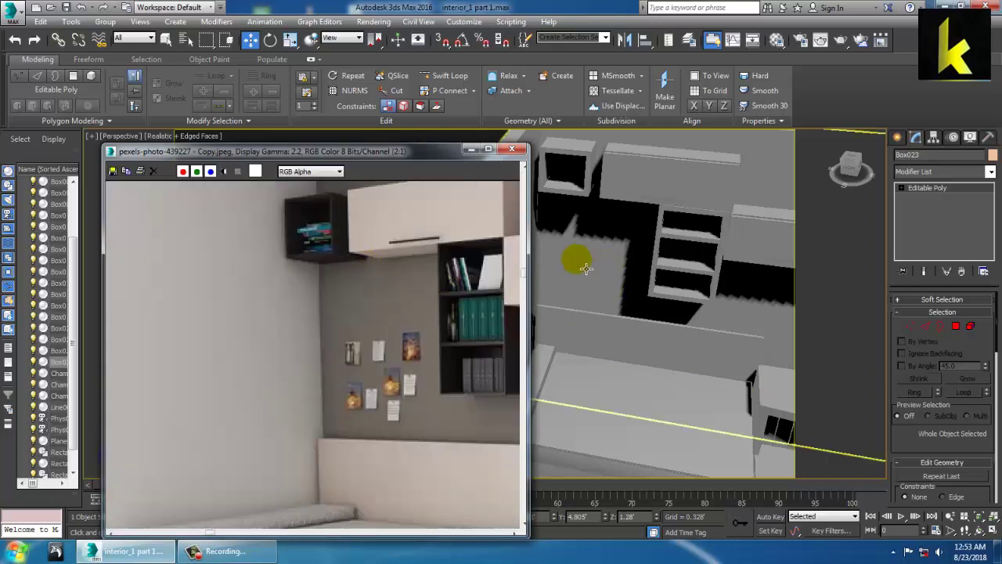
middle_drag(608, 276, 626, 290)
Step: Move the reference photo window aside and show the Top viewport at full size
key(alt+w)
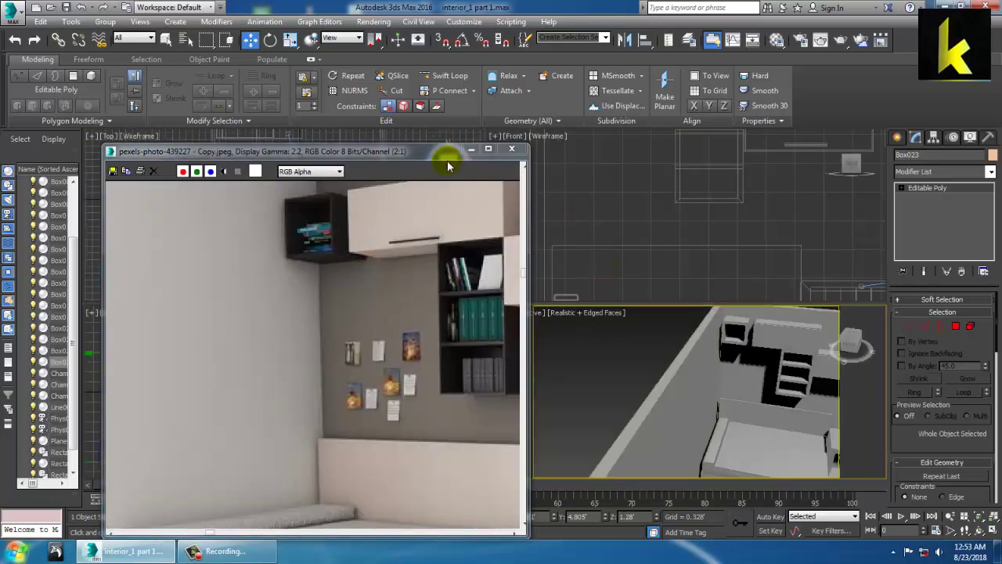
drag(394, 157, 132, 149)
middle_click(363, 217)
key(alt+w)
scroll(361, 251, down, 2)
middle_drag(361, 267, 508, 215)
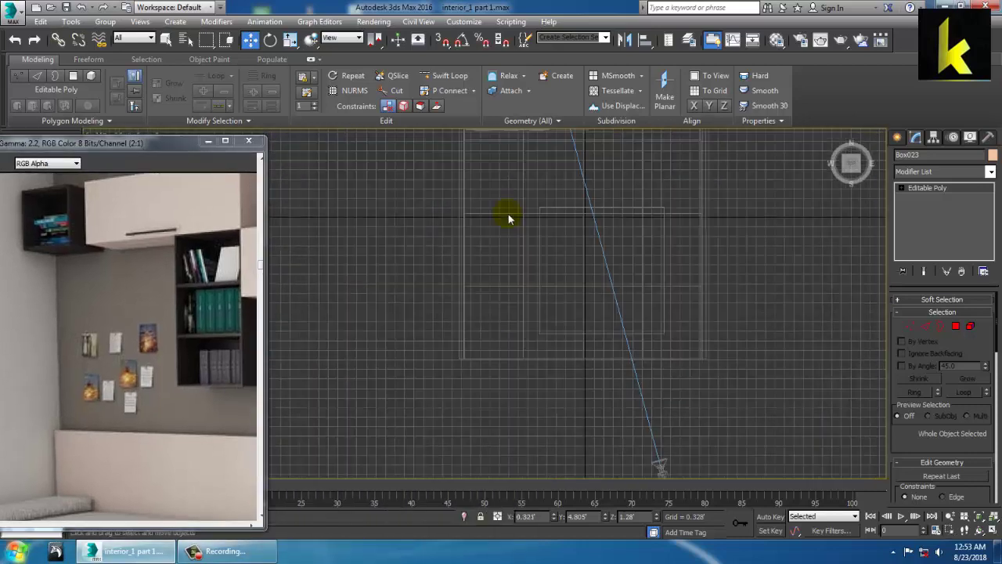
Step: Draw a box for a book within the corner shelf's outline in the Top view, about 0.4' long and 0.1' wide
scroll(548, 262, down, 1)
middle_drag(549, 261, 557, 369)
scroll(564, 383, up, 2)
middle_drag(559, 225, 581, 288)
scroll(579, 282, up, 1)
scroll(574, 254, up, 2)
middle_drag(574, 254, 678, 362)
scroll(676, 344, up, 2)
middle_drag(564, 338, 642, 367)
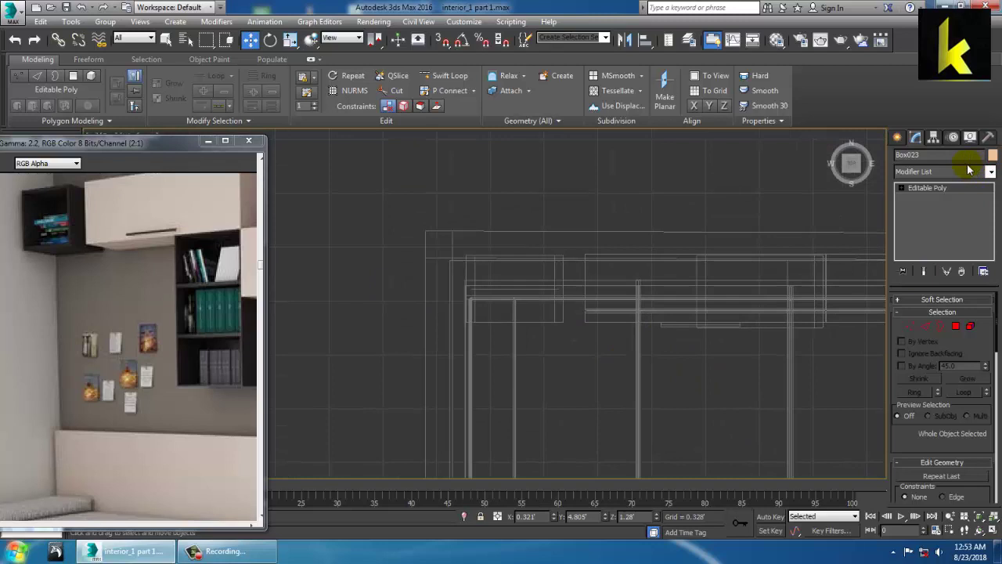
click(896, 138)
click(915, 216)
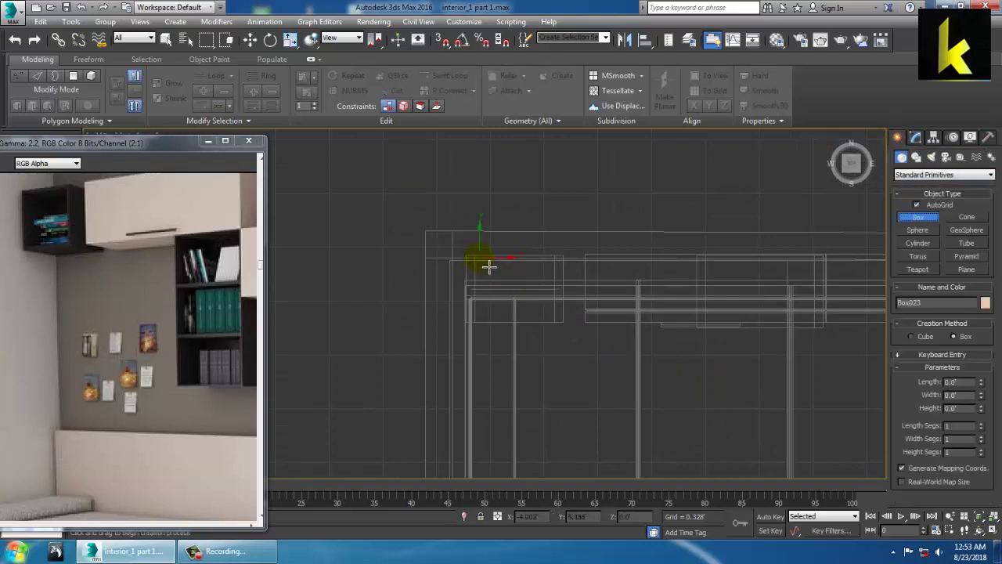
drag(485, 267, 499, 314)
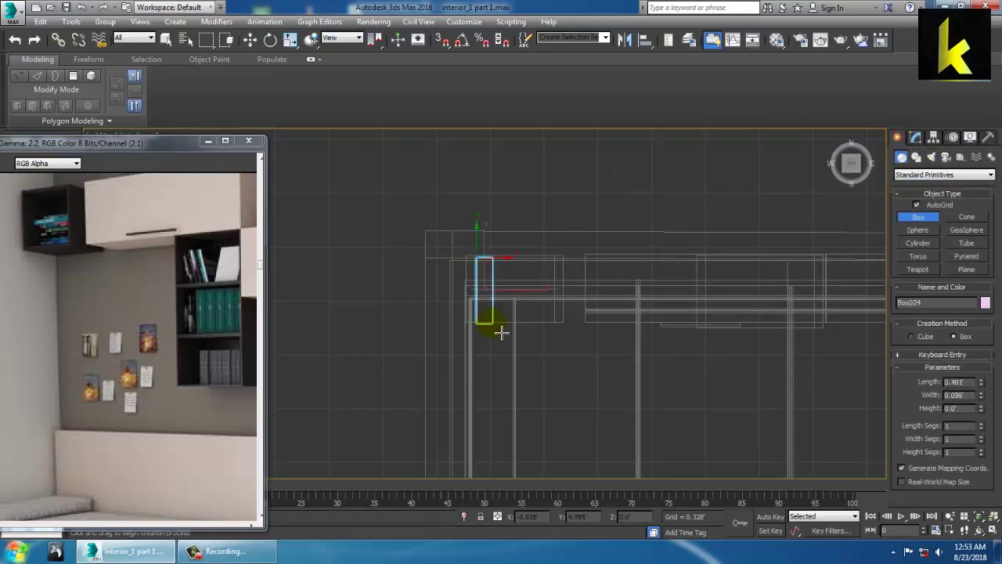
right_click(492, 288)
key(alt+w)
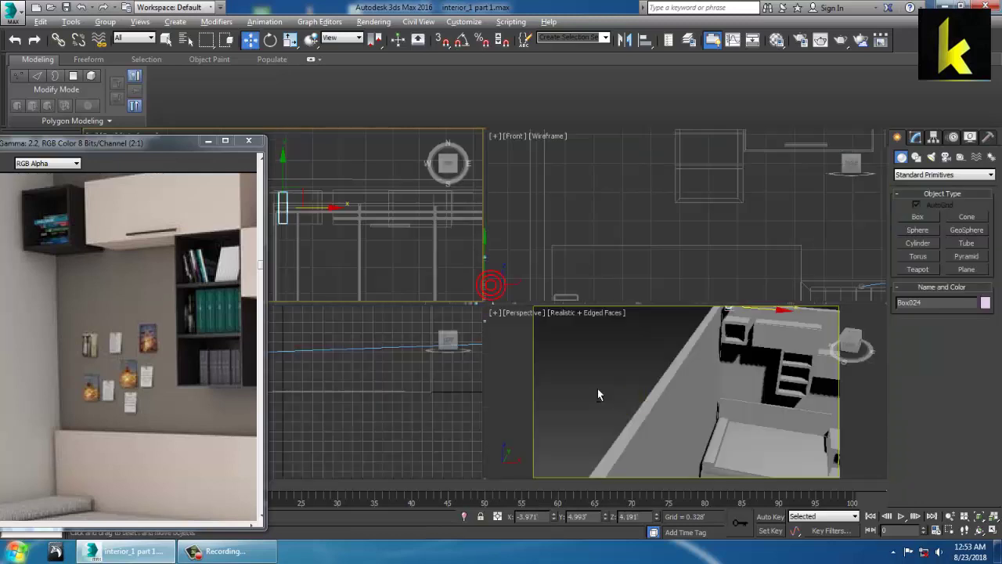
Step: Scale the book box in the Perspective view to about 48% in X and 141% in Z
right_click(599, 390)
key(alt+w)
key(z)
scroll(626, 398, down, 5)
mouse_move(626, 398)
alt+middle_down()
mouse_move(590, 350)
mouse_move(616, 394)
alt+middle_up()
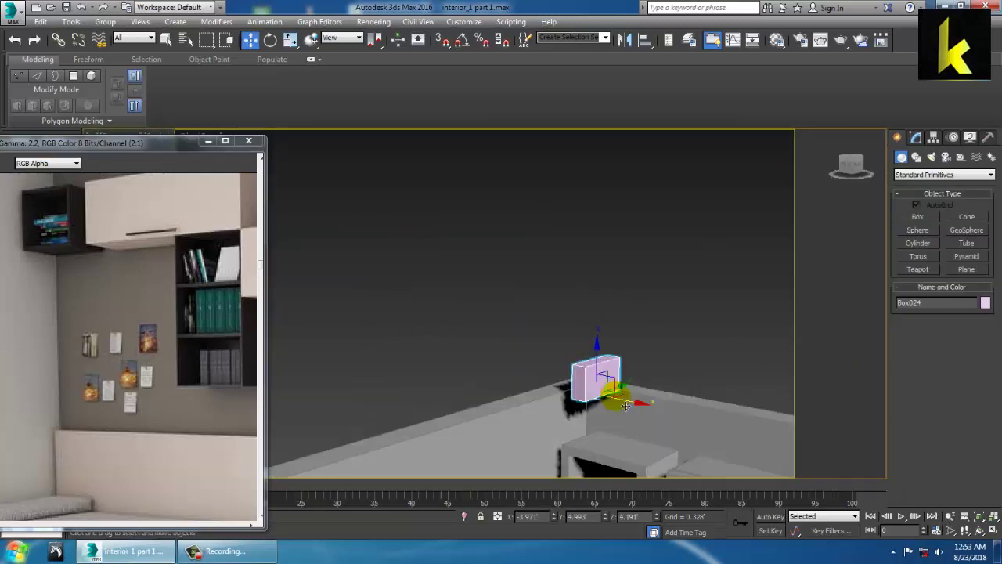
scroll(614, 391, up, 3)
key(r)
drag(632, 401, 605, 399)
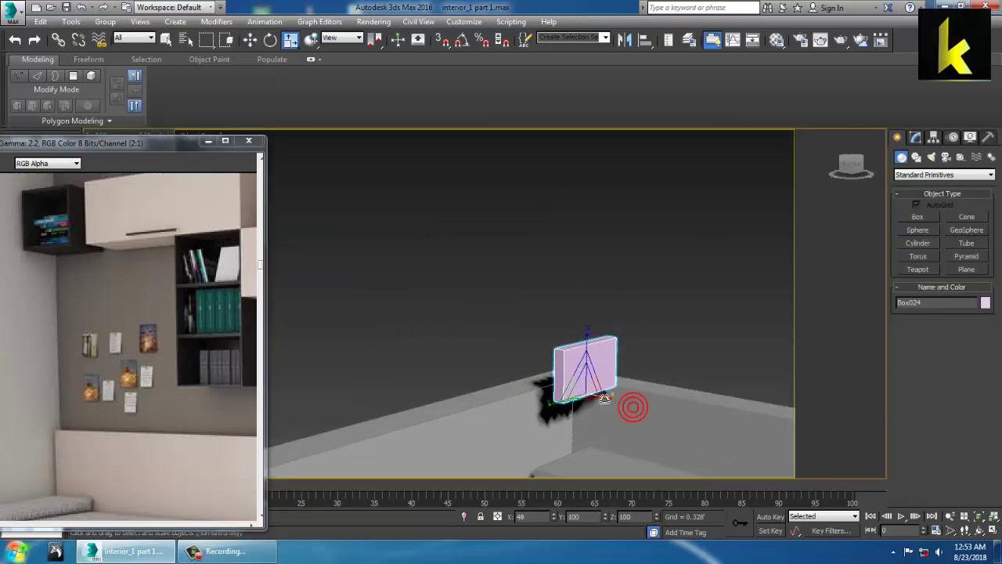
drag(587, 337, 596, 329)
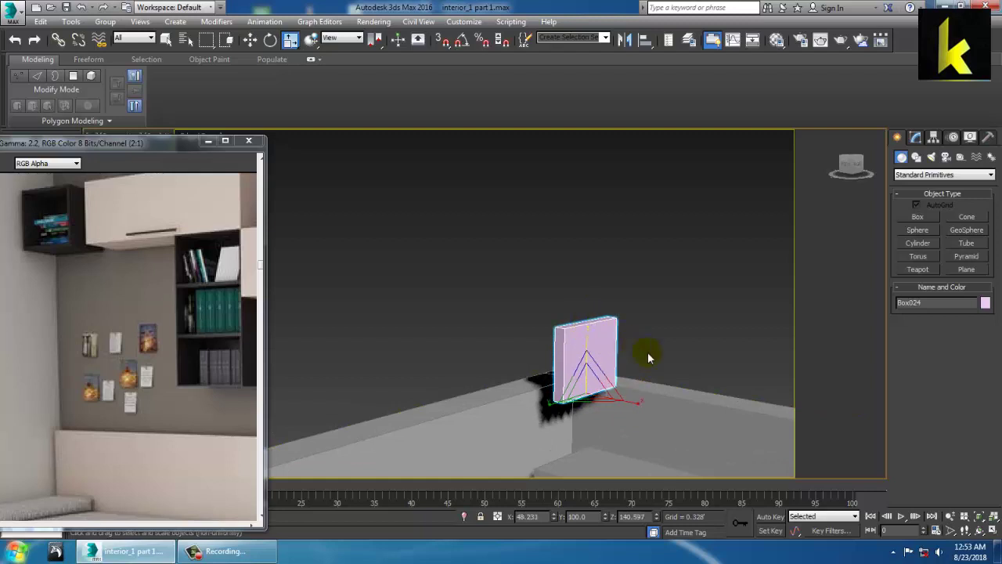
Step: Turn on Angle Snap and set its angle to 90 degrees
middle_drag(649, 357, 611, 315)
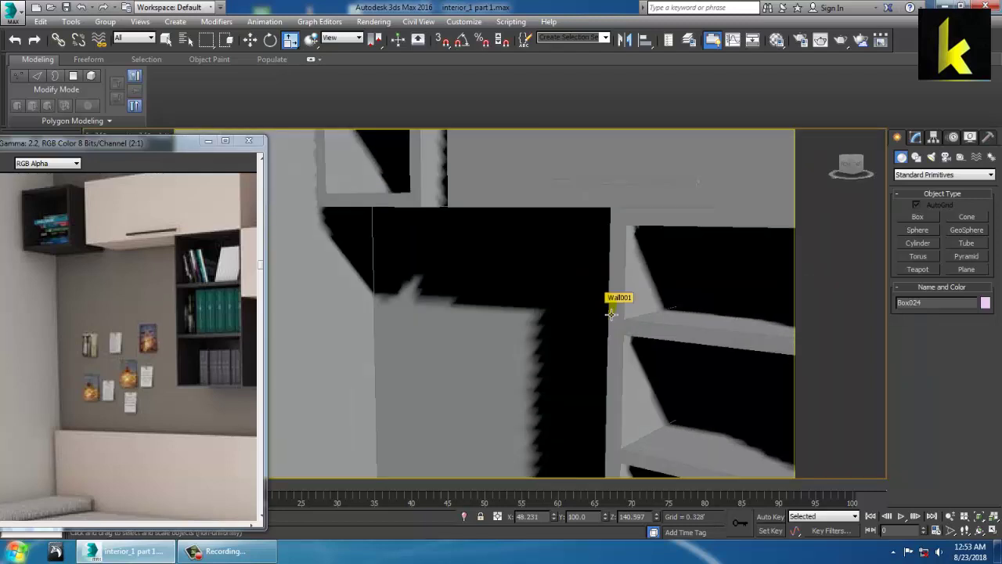
right_click(460, 39)
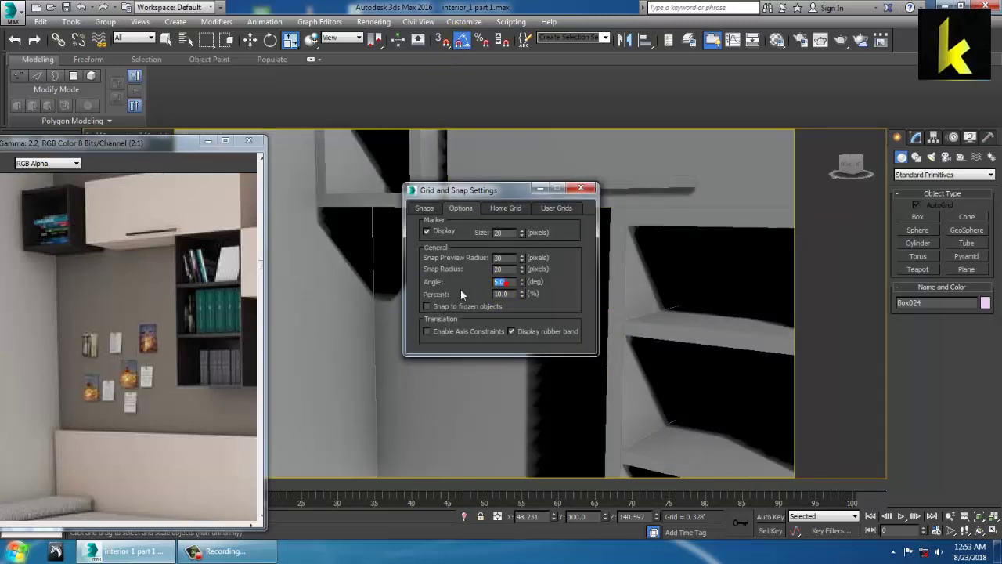
text(90)
key(Return)
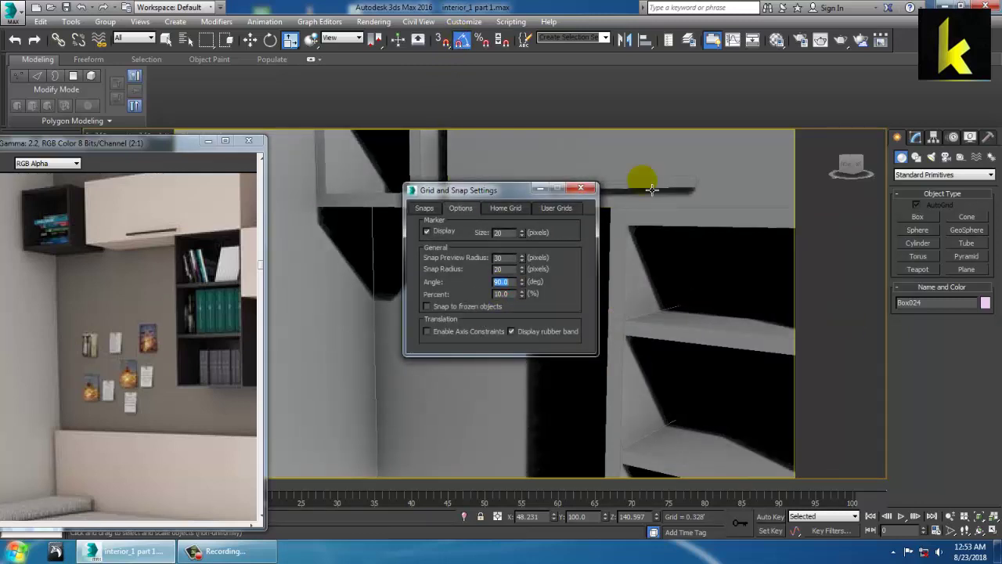
click(580, 188)
Step: Rotate the book box 90 degrees so it lies flat
scroll(603, 358, down, 10)
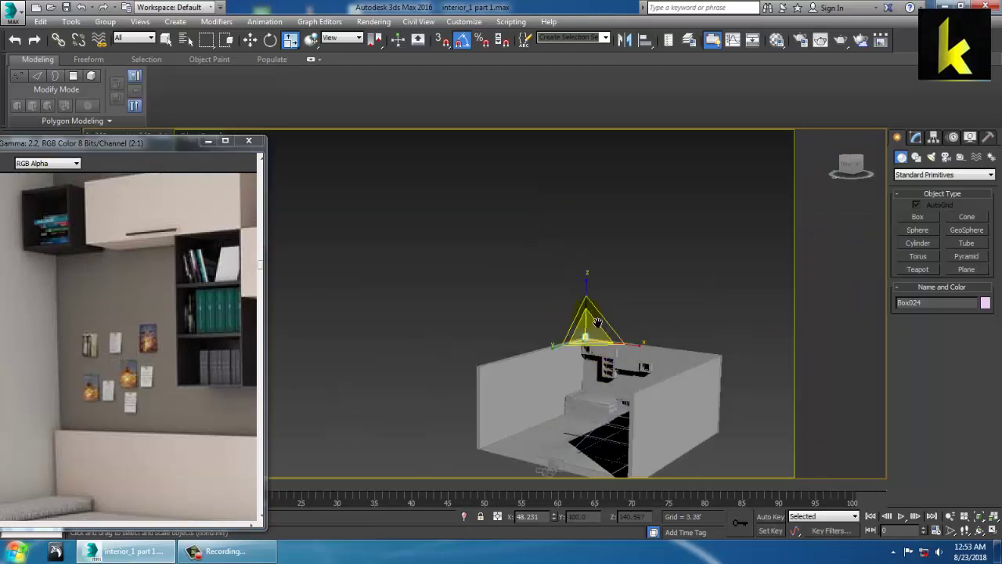
scroll(600, 321, up, 5)
middle_drag(597, 321, 590, 325)
key(z)
scroll(575, 283, down, 6)
scroll(592, 329, up, 3)
key(r)
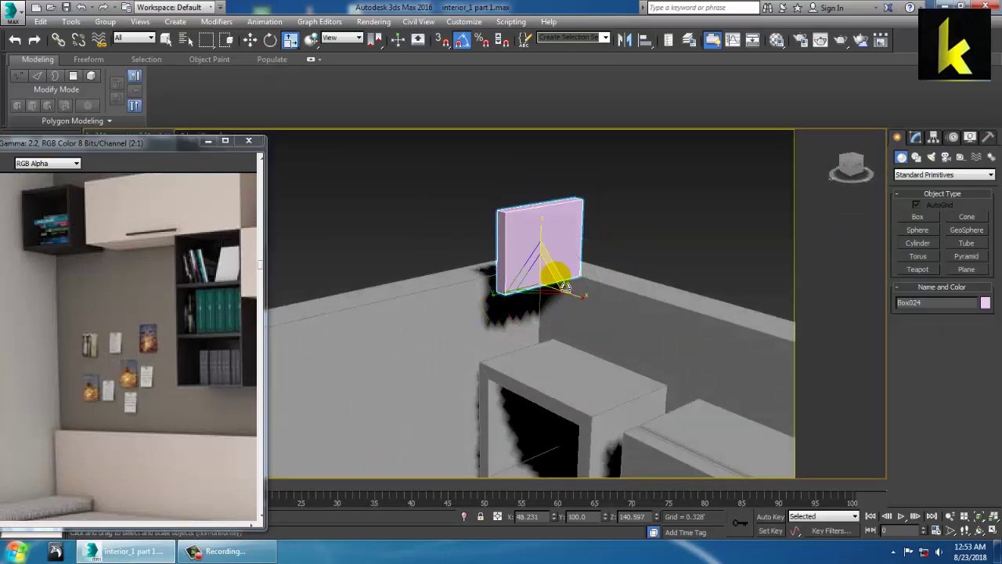
key(e)
drag(566, 268, 538, 442)
Step: Lower the flat book box into the open corner shelf near its bottom panel
key(w)
middle_drag(623, 408, 494, 293)
scroll(587, 326, up, 3)
drag(473, 258, 494, 287)
alt+middle_drag(494, 288, 471, 369)
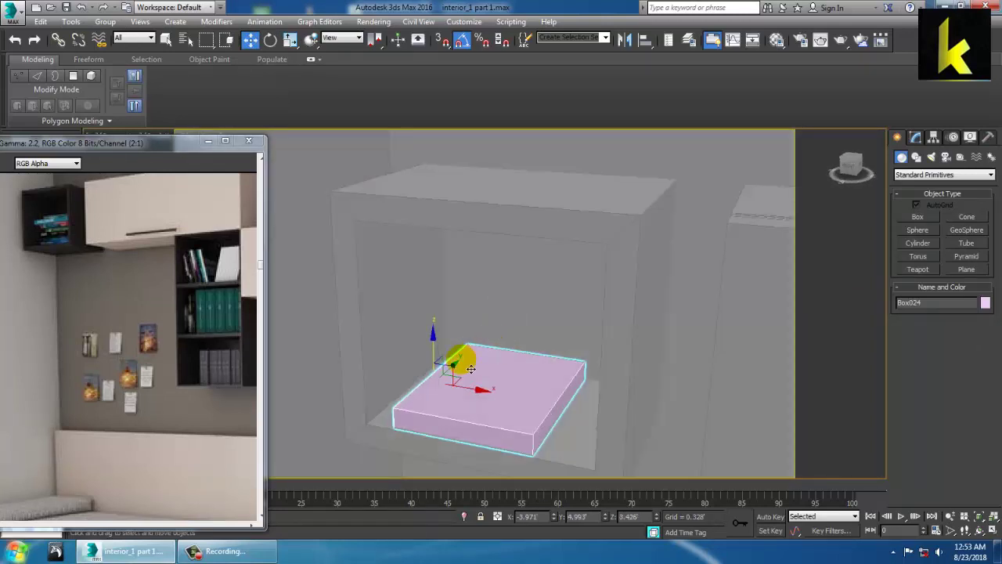
Step: Stack a copy of the flat book box directly on top of it and turn off Angle Snap
drag(444, 357, 443, 340)
click(502, 329)
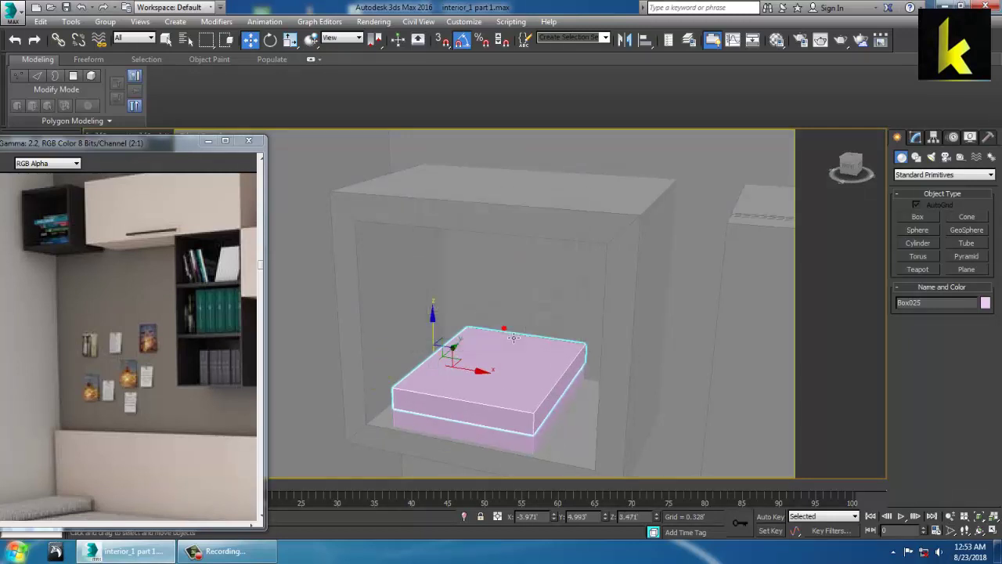
key(e)
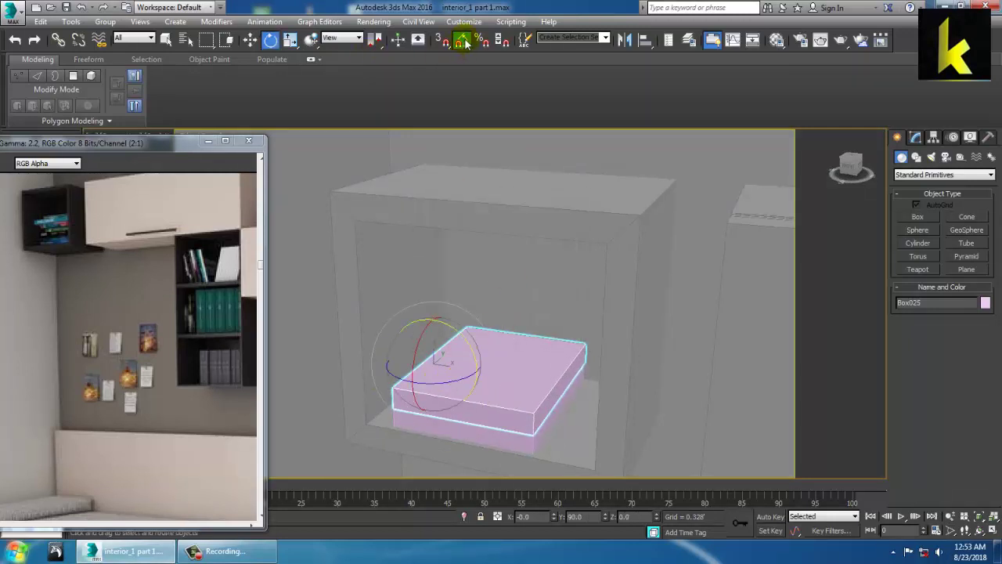
click(468, 385)
Step: Center the upper book's pivot to the object and rotate the book horizontally so it lies askew on the lower one
drag(470, 388, 457, 388)
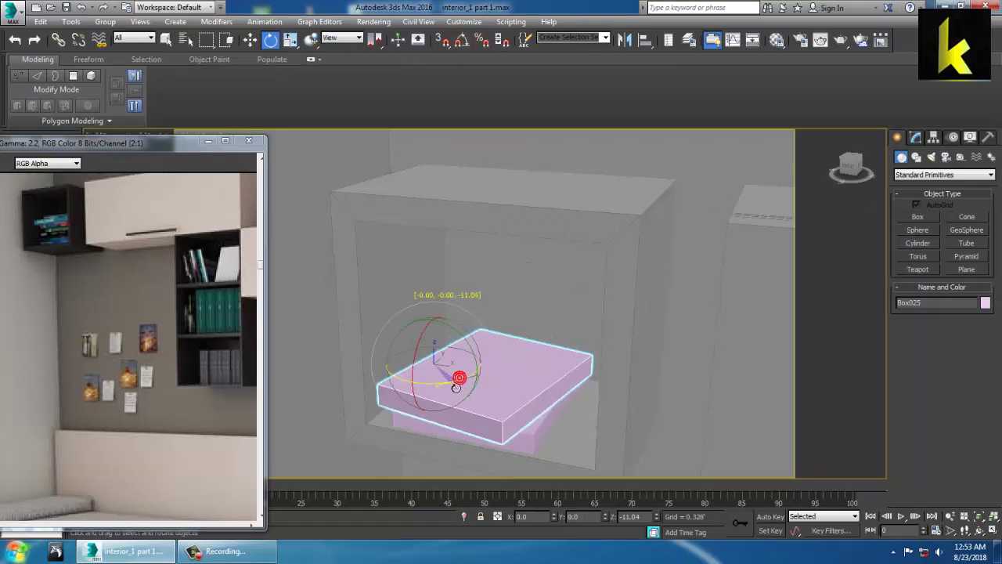
key(ctrl+z)
click(934, 138)
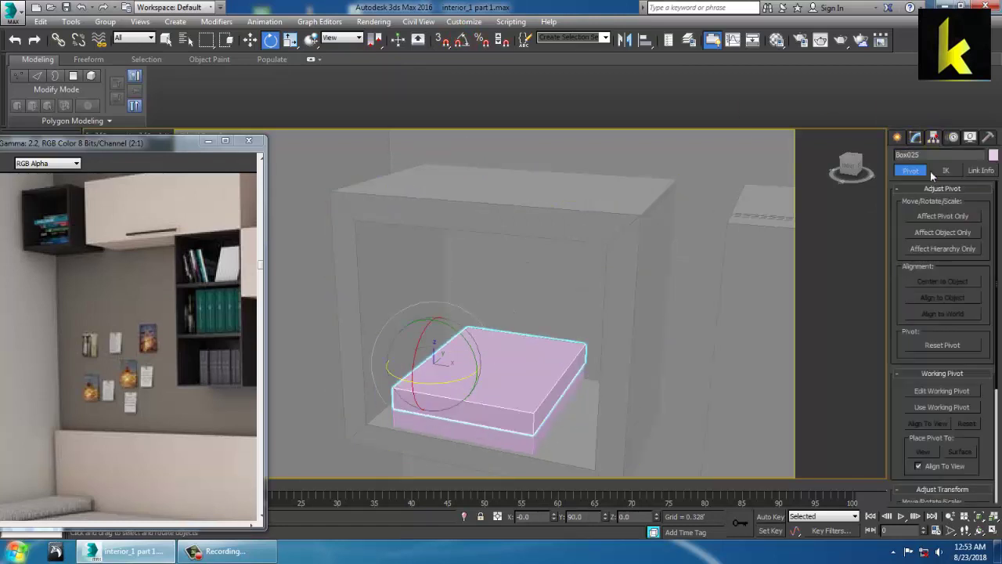
click(942, 217)
click(944, 285)
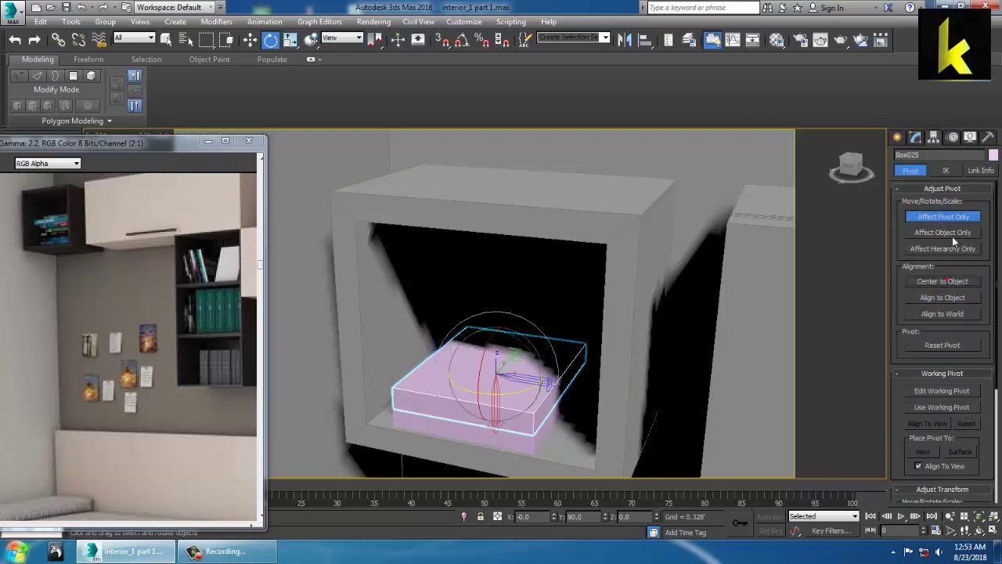
click(955, 219)
drag(530, 387, 510, 396)
key(w)
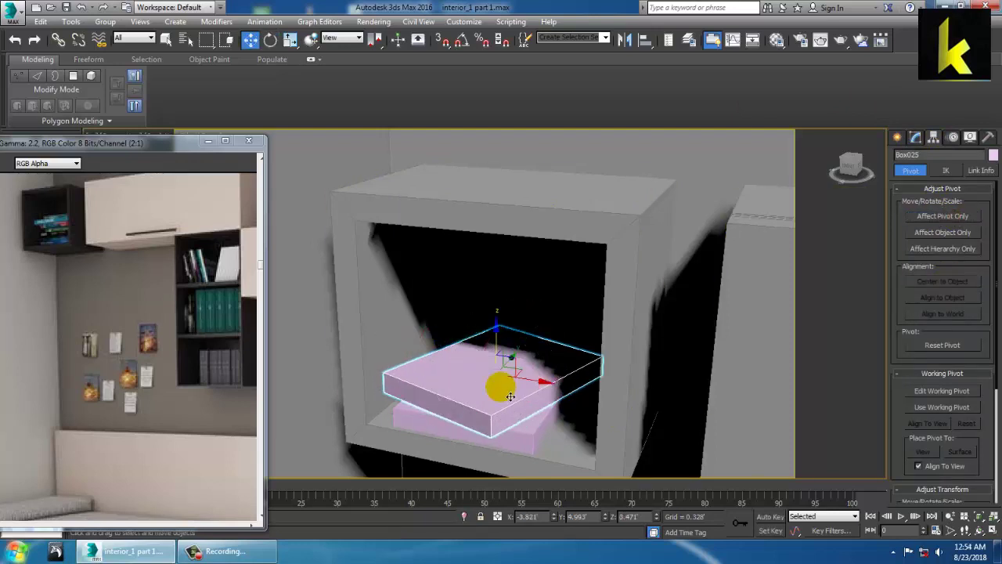
Step: Copy the straight and the askew book upward to extend the stack, and turn the topmost book slightly
click(513, 438)
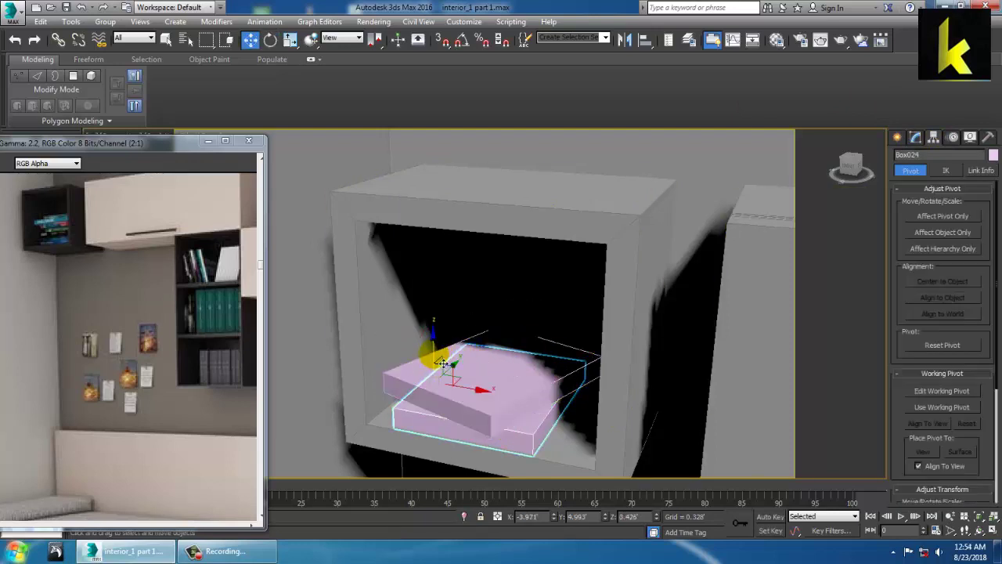
drag(443, 363, 468, 327)
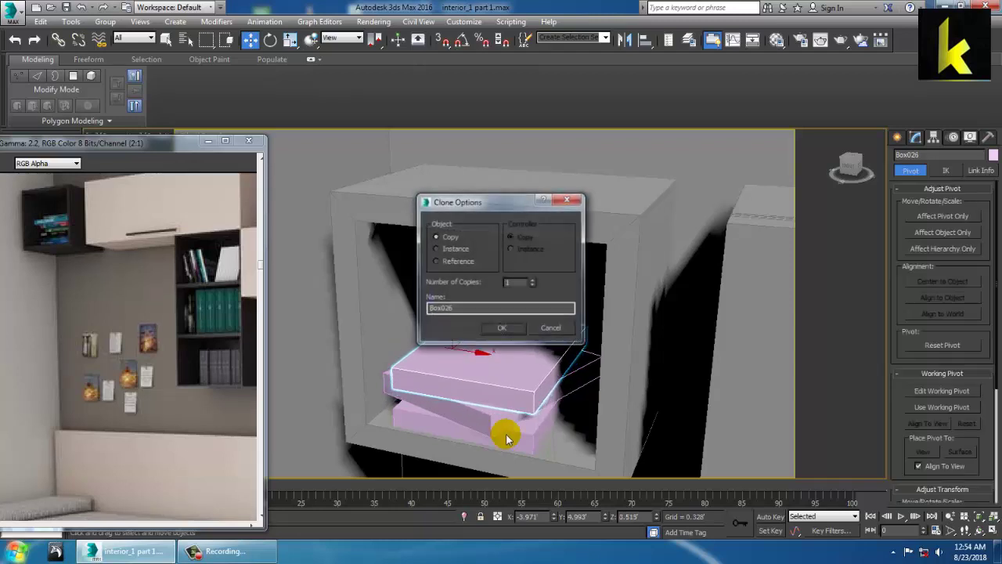
click(501, 327)
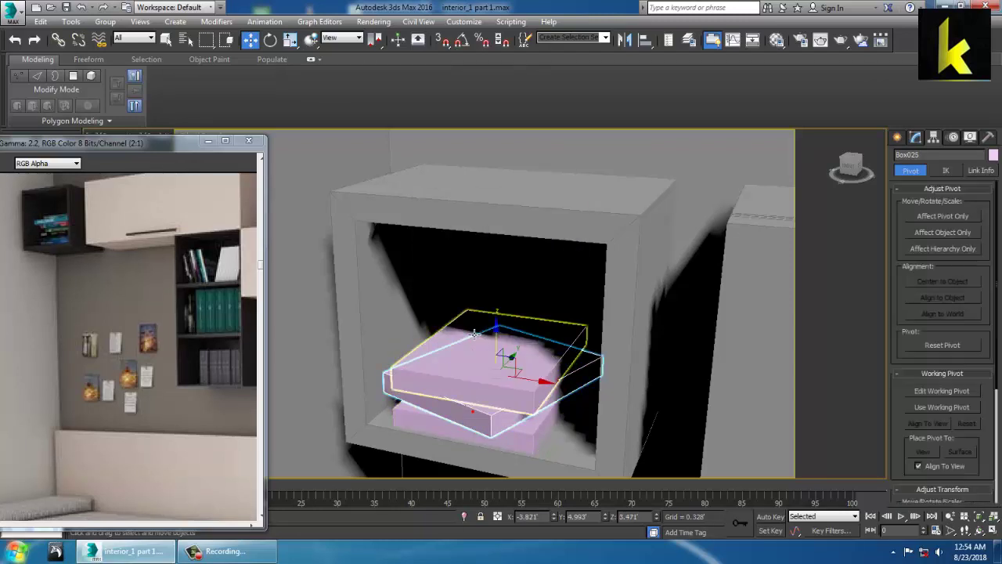
drag(501, 356, 501, 317)
click(502, 327)
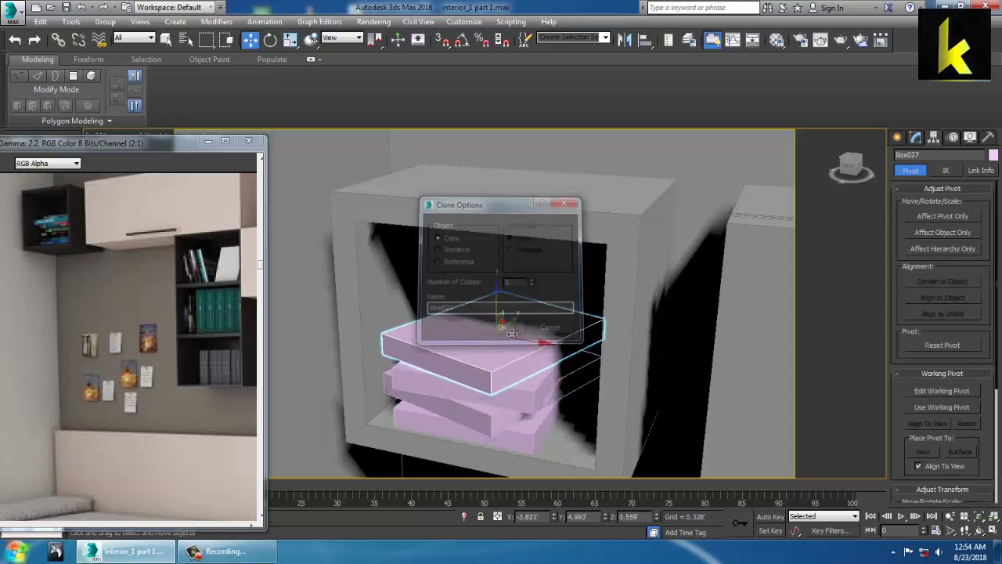
key(e)
mouse_move(520, 359)
mouse_down()
mouse_move(559, 358)
mouse_move(526, 361)
mouse_up()
Step: Copy the bottom book of the corner stack along X to above the tall open shelf unit
scroll(526, 362, down, 10)
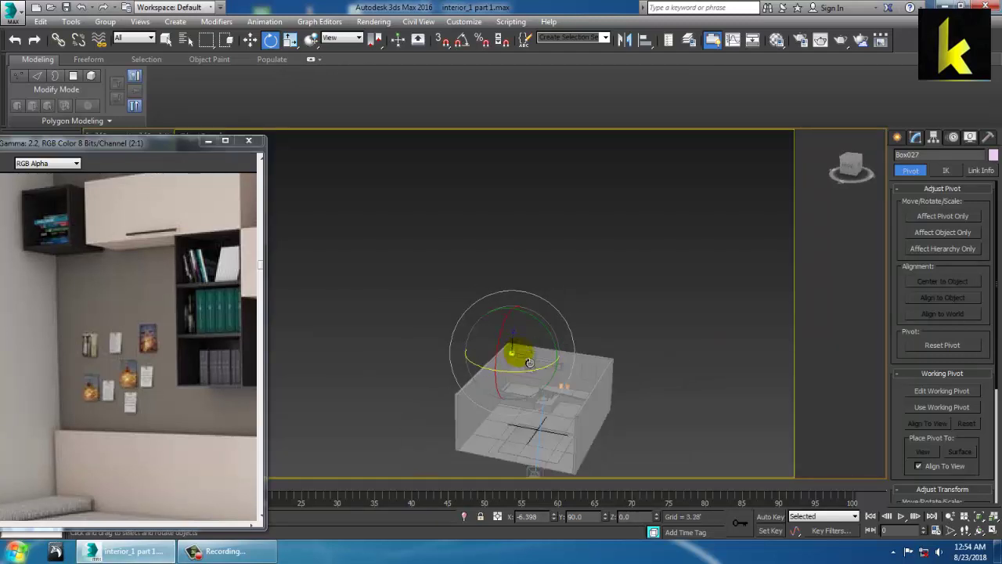
scroll(552, 347, up, 7)
alt+middle_drag(528, 362, 652, 296)
middle_drag(688, 365, 600, 341)
scroll(548, 274, down, 8)
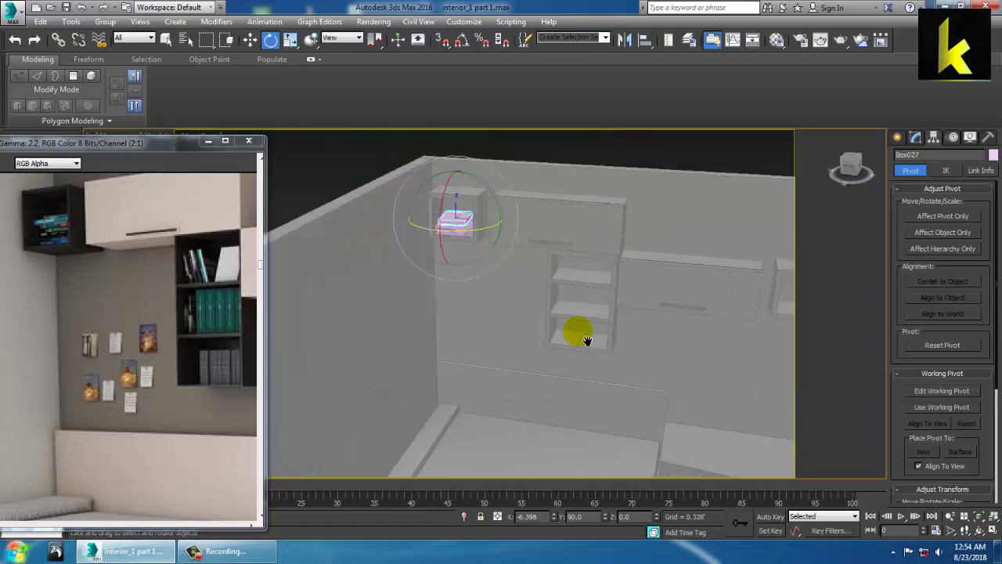
scroll(465, 228, up, 7)
middle_drag(466, 230, 542, 372)
middle_drag(561, 299, 484, 270)
scroll(487, 273, down, 6)
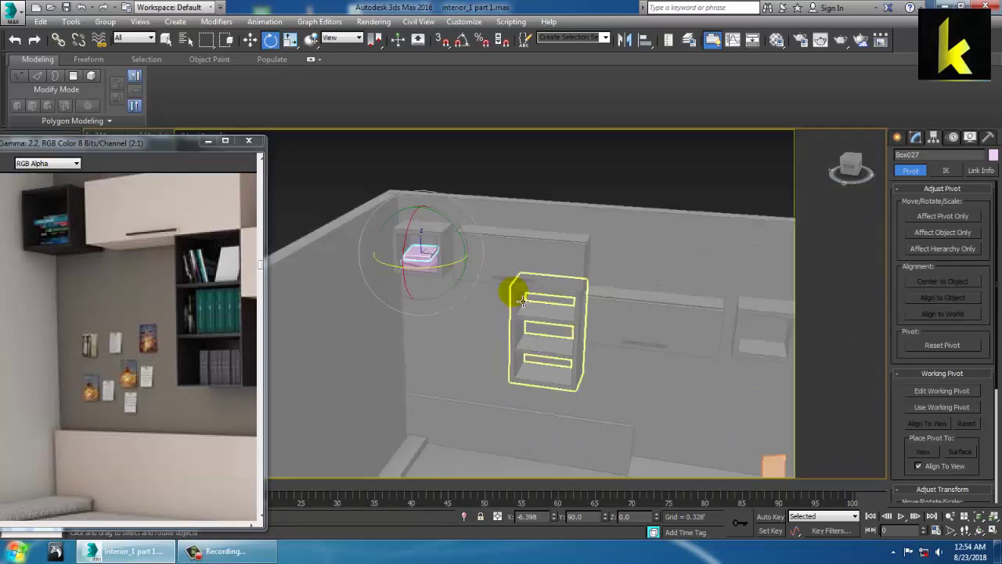
click(445, 275)
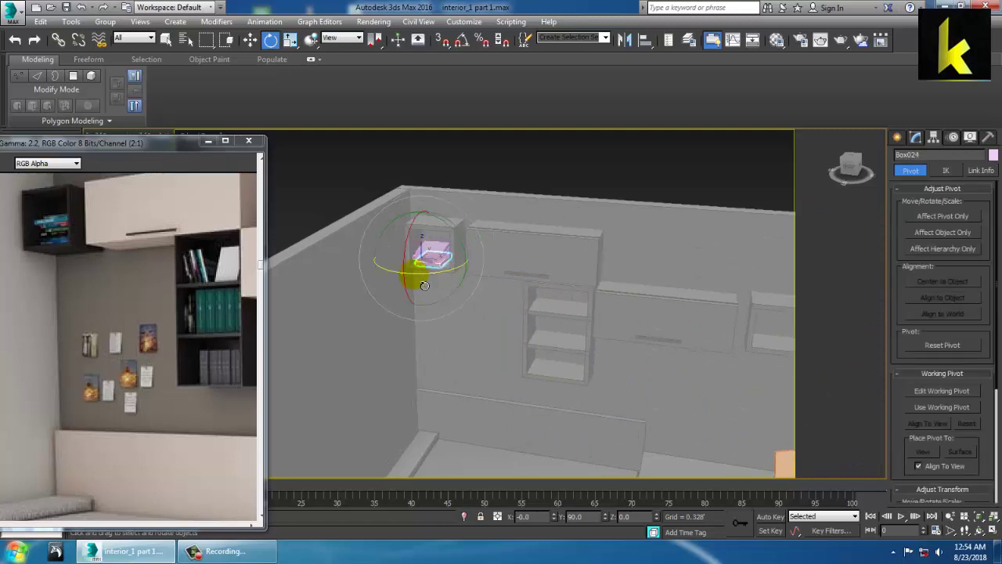
key(w)
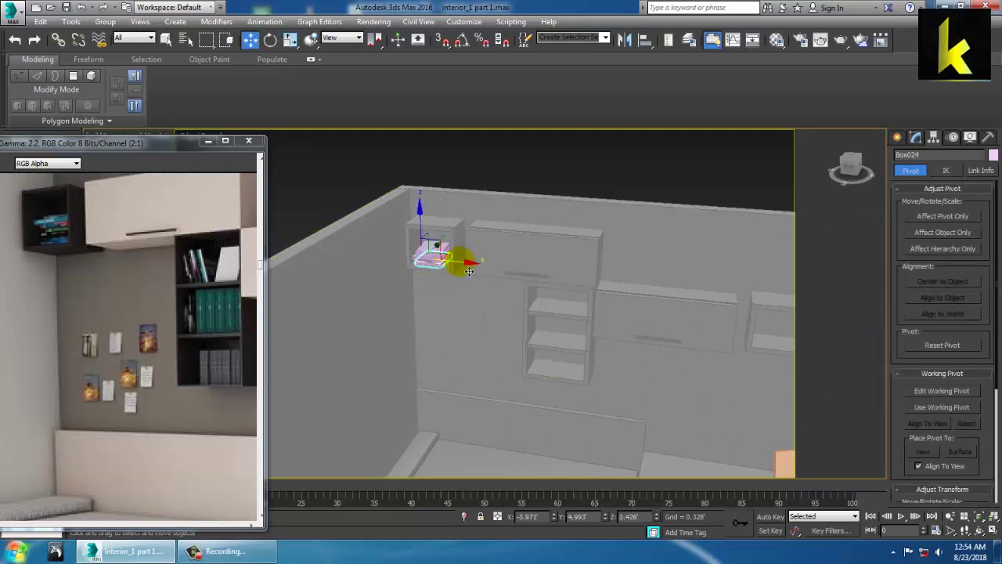
shift+drag(468, 270, 582, 290)
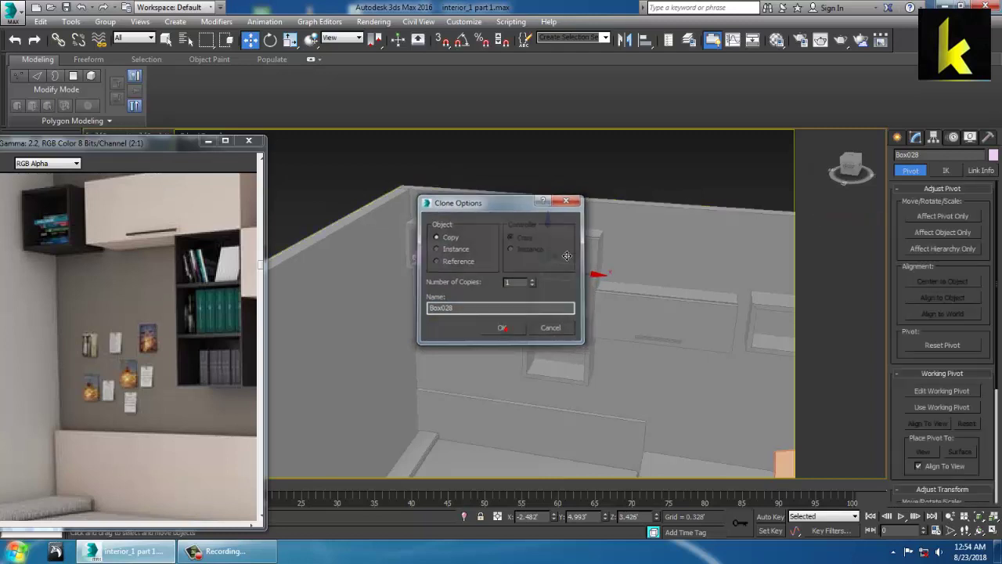
click(502, 327)
Step: Turn on Angle Snap and rotate the copied book 90 degrees so it stands upright
key(z)
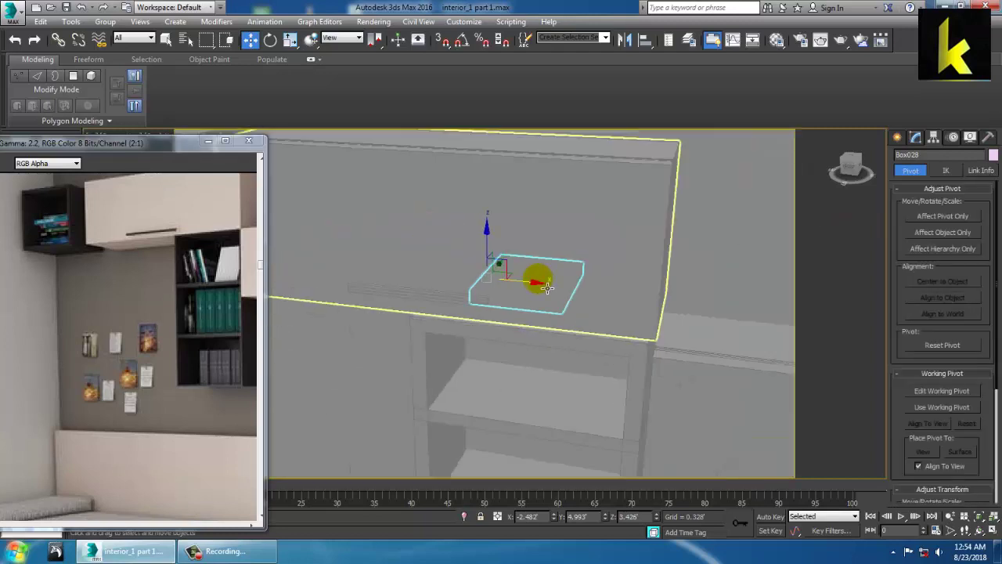
key(e)
click(463, 40)
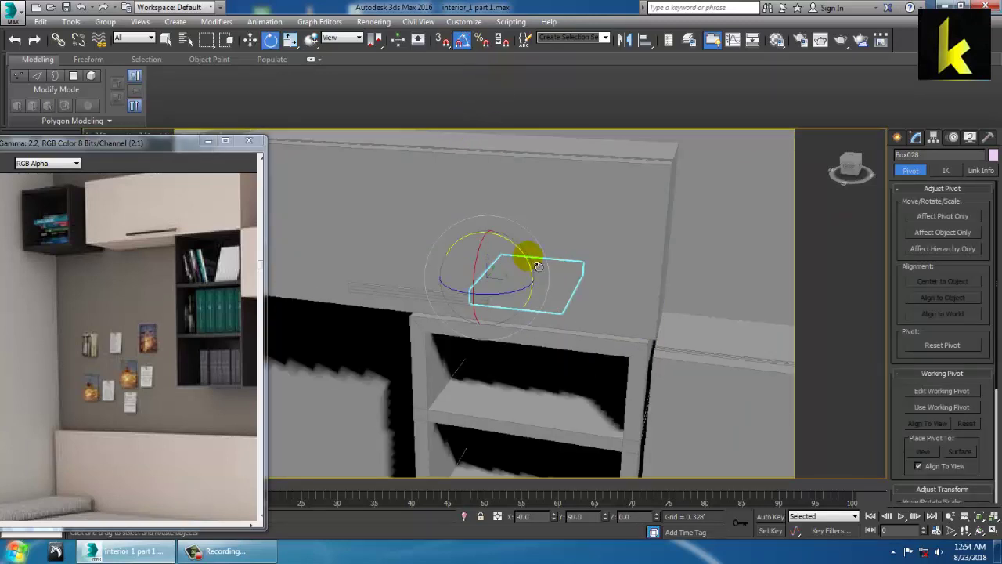
drag(538, 273, 532, 268)
Step: Lower the upright book into the top compartment of the tall shelf unit so it stands on the shelf
key(w)
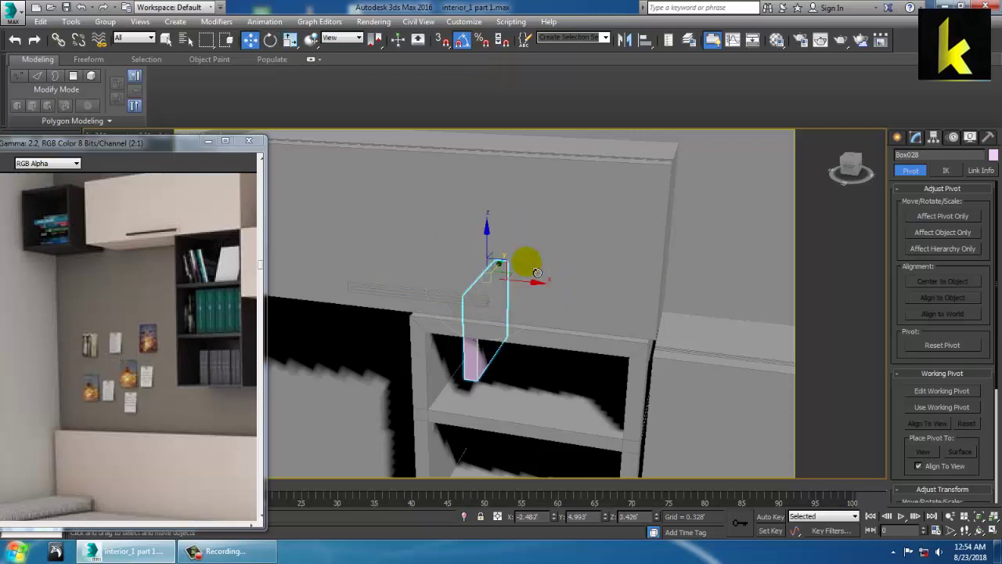
scroll(438, 384, up, 2)
alt+middle_drag(447, 383, 536, 255)
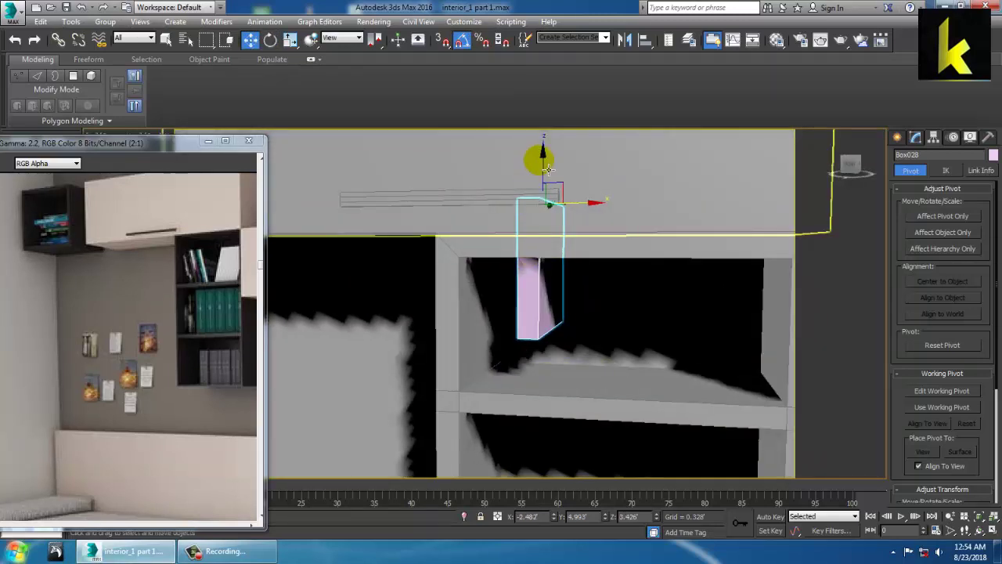
drag(544, 164, 551, 224)
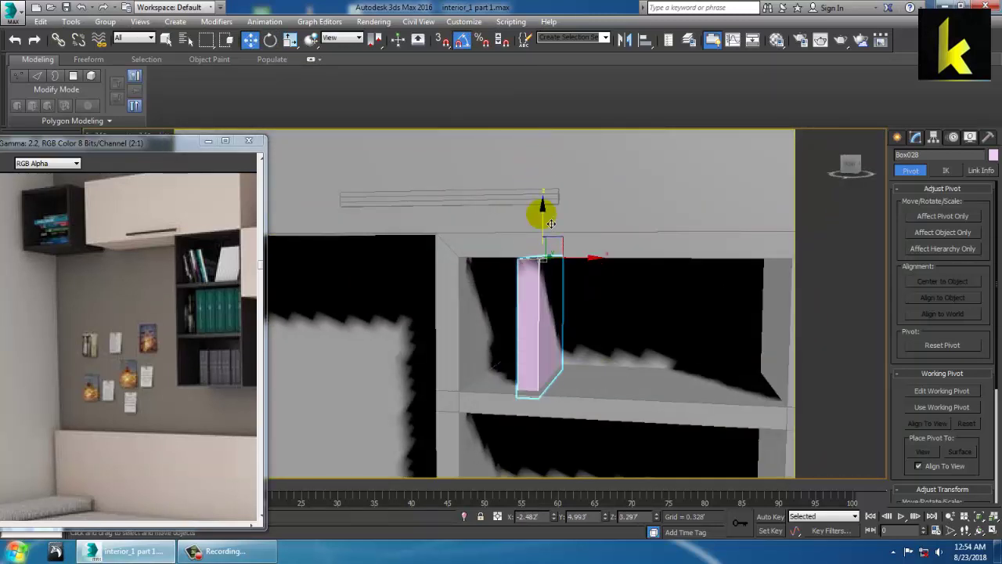
Step: Turn off Angle Snap, tilt the upright book slightly, and move it against the compartment's left side
key(e)
click(463, 21)
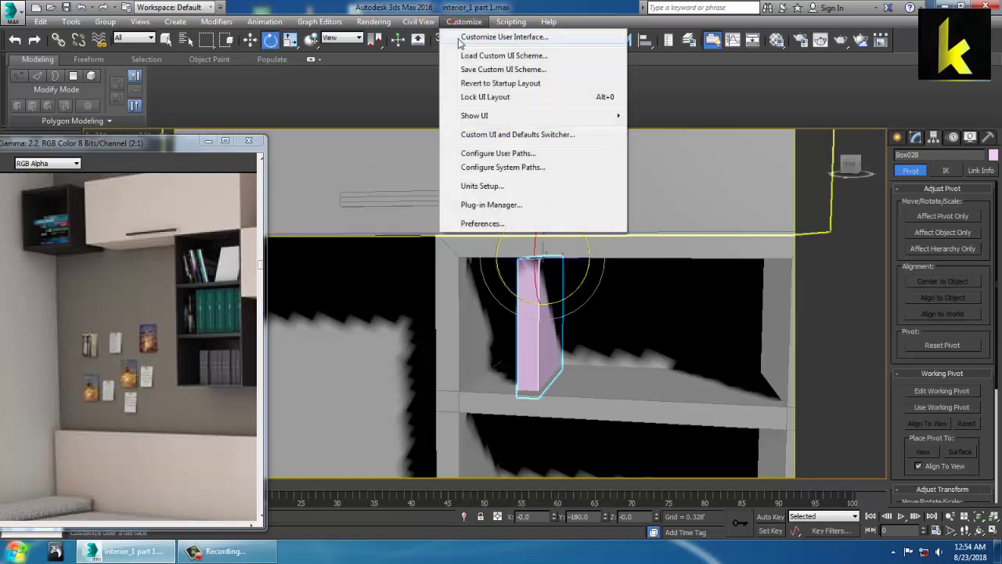
click(415, 92)
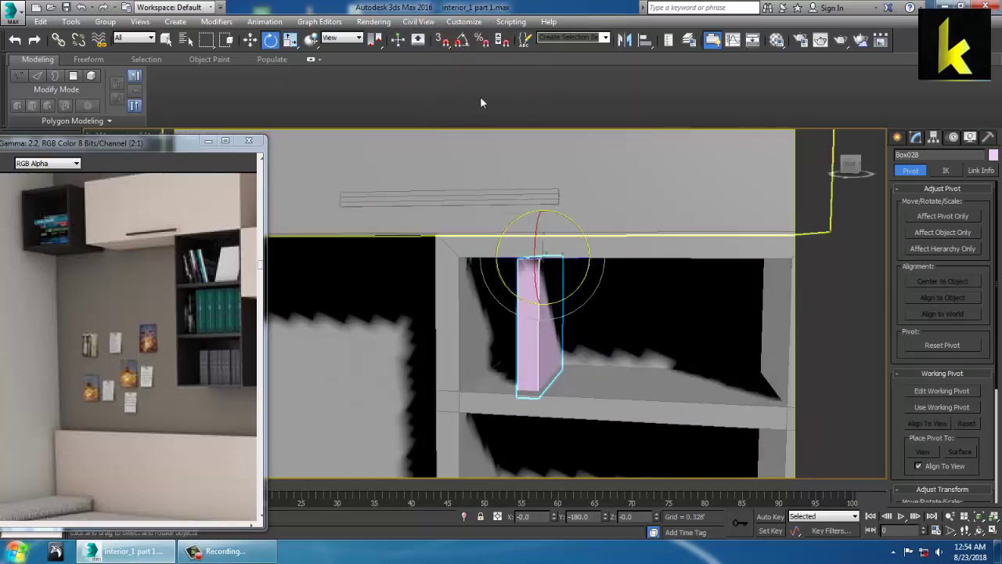
drag(593, 248, 539, 269)
key(w)
alt+middle_drag(547, 283, 559, 285)
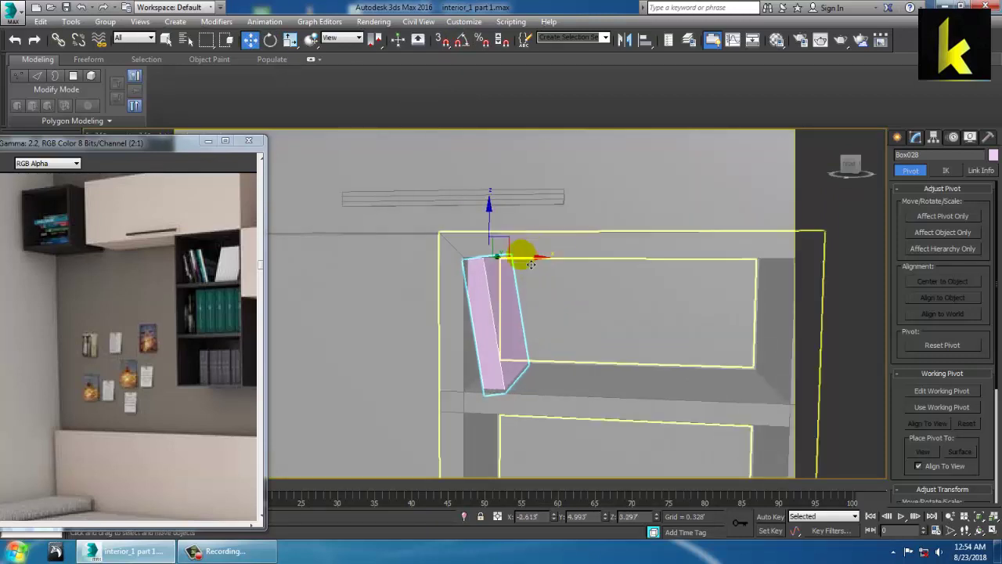
Step: Make four copies of the tilted book along X to form a side-by-side row
shift+drag(527, 259, 547, 281)
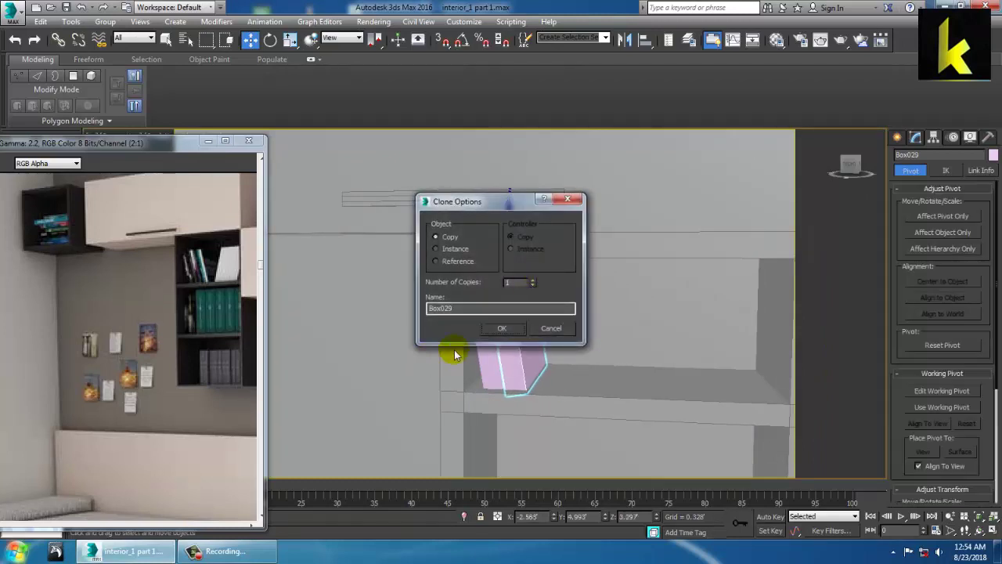
click(507, 333)
mouse_move(529, 338)
alt+middle_down()
mouse_move(559, 361)
mouse_move(541, 348)
alt+middle_up()
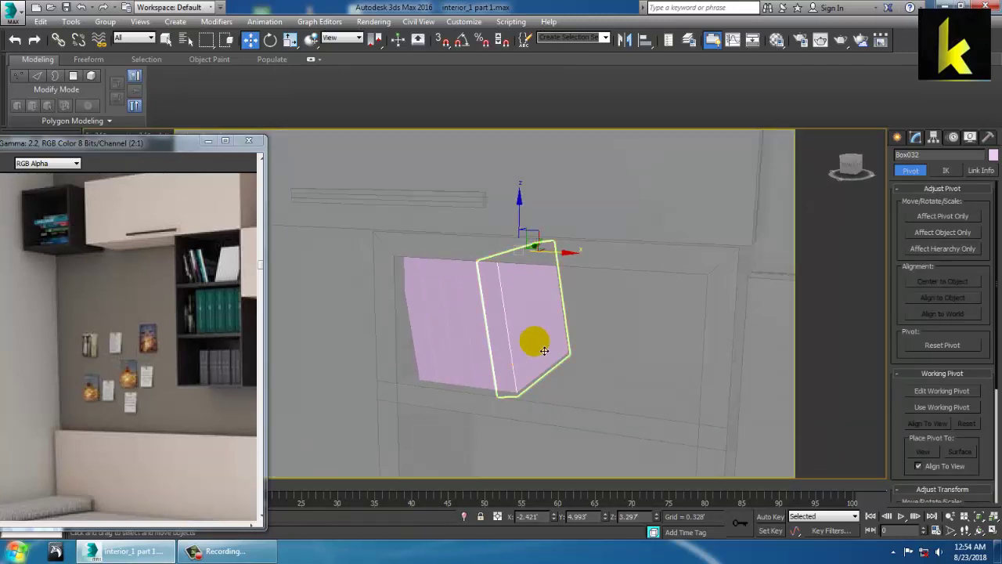
Step: Copy the last book of the row into the free space beside it and lean the copy at a steeper angle
mouse_move(563, 265)
shift+mouse_down()
mouse_move(614, 266)
mouse_move(591, 234)
shift+mouse_up()
click(501, 329)
key(e)
key(w)
alt+middle_drag(592, 237, 587, 248)
drag(563, 221, 603, 253)
Step: Center the leaning book's pivot to the object, refine its tilt, and move it to rest against the row of books
key(e)
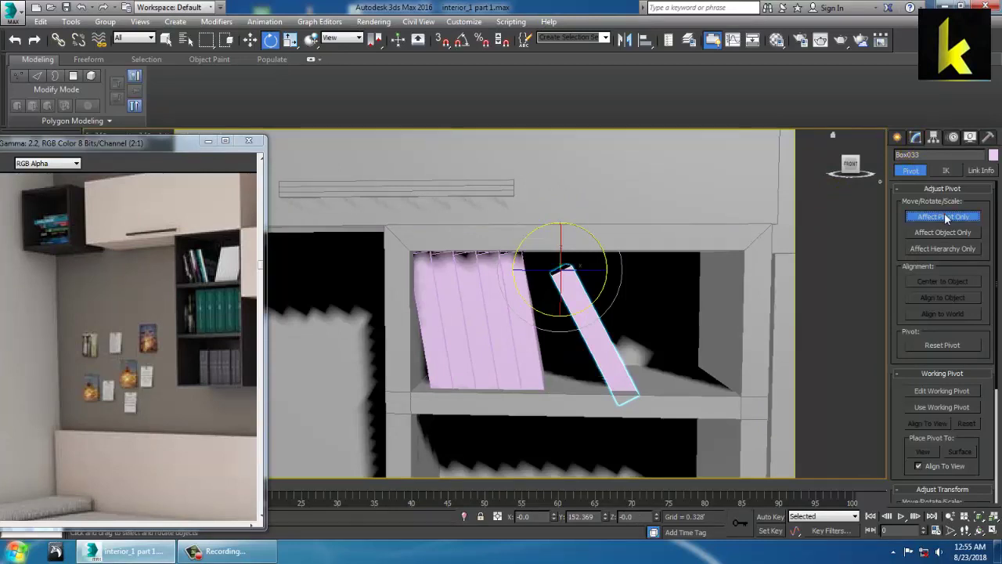
click(943, 281)
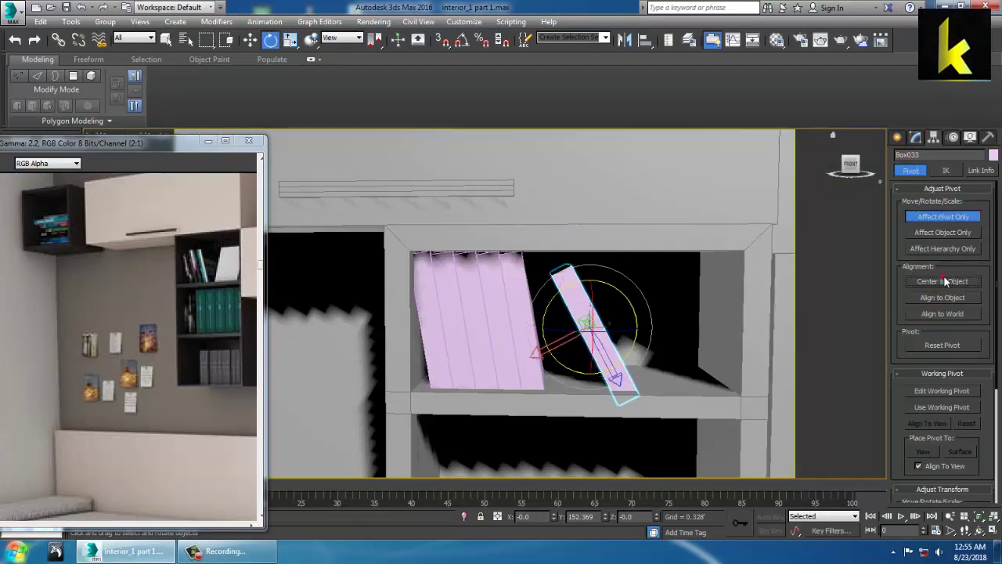
click(958, 216)
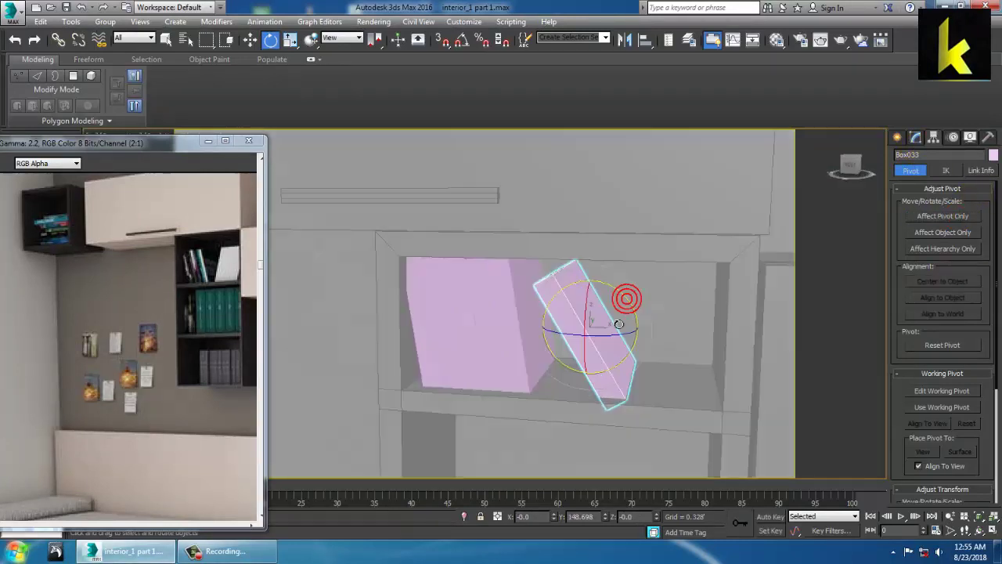
key(w)
drag(618, 326, 617, 337)
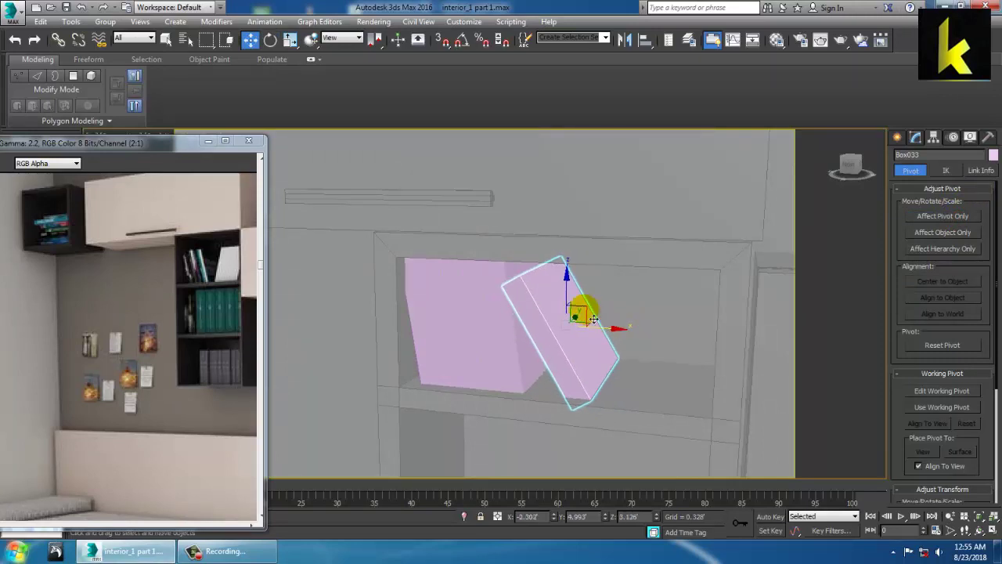
drag(576, 298, 575, 294)
Step: Copy the leaning book straight down into the middle compartment of the shelf unit
alt+middle_drag(589, 302, 620, 299)
scroll(620, 299, down, 4)
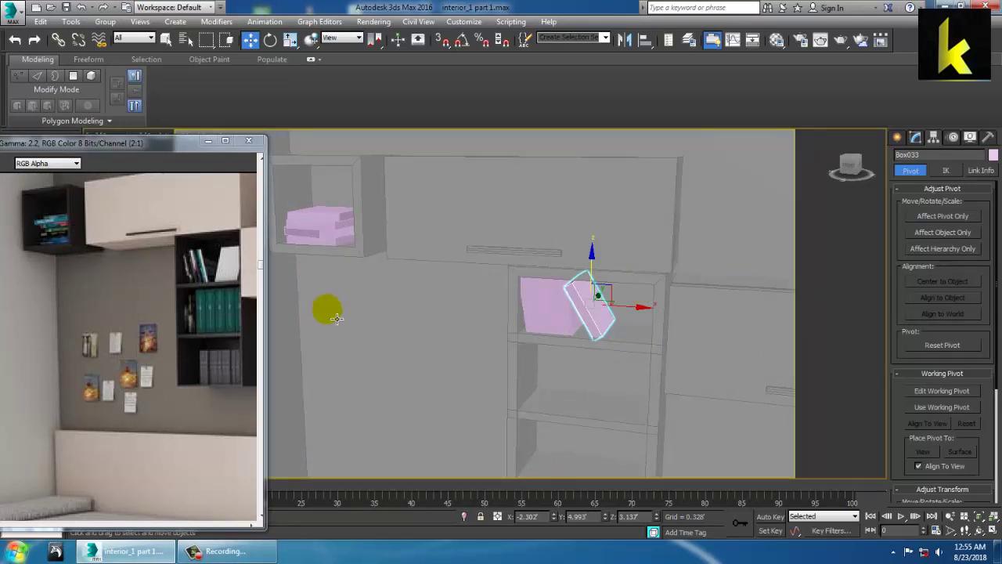
scroll(645, 227, up, 5)
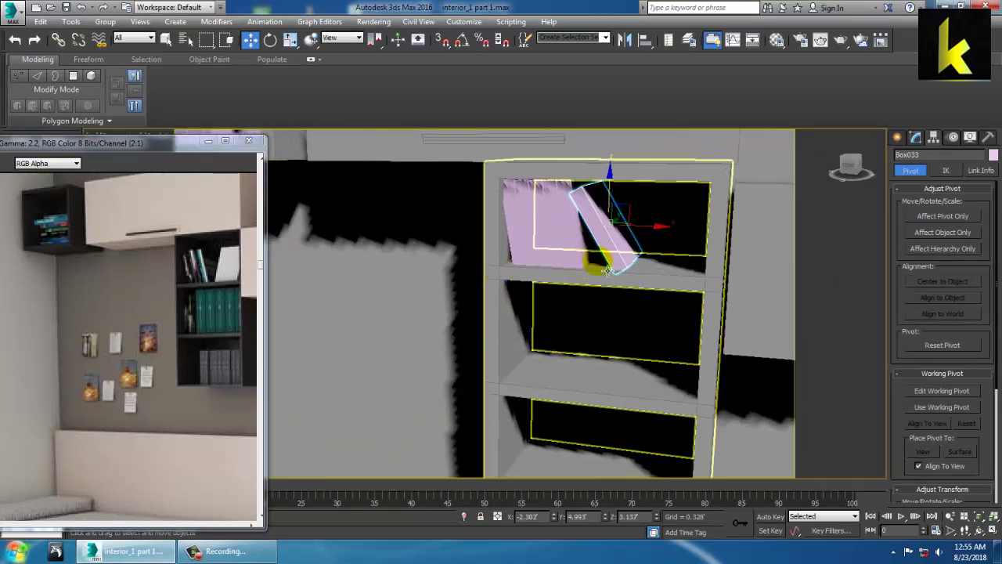
mouse_move(619, 191)
shift+mouse_down()
mouse_move(602, 274)
mouse_move(619, 301)
shift+mouse_up()
click(509, 327)
Step: Rotate the copied book in the middle compartment about 30 degrees in the Front view so it stands nearly vertical
key(alt+w)
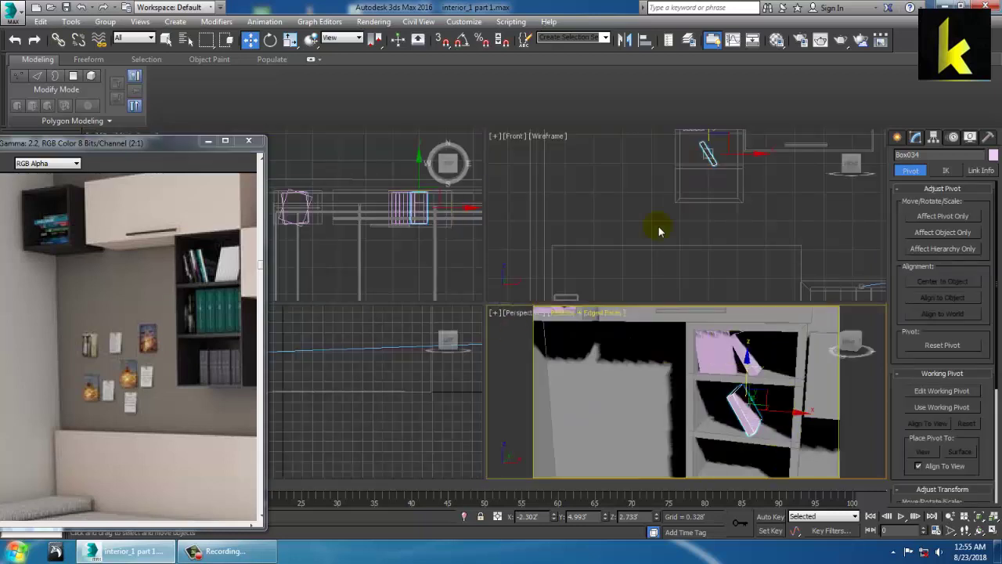
middle_drag(659, 230, 626, 228)
key(alt+w)
key(z)
scroll(650, 241, down, 3)
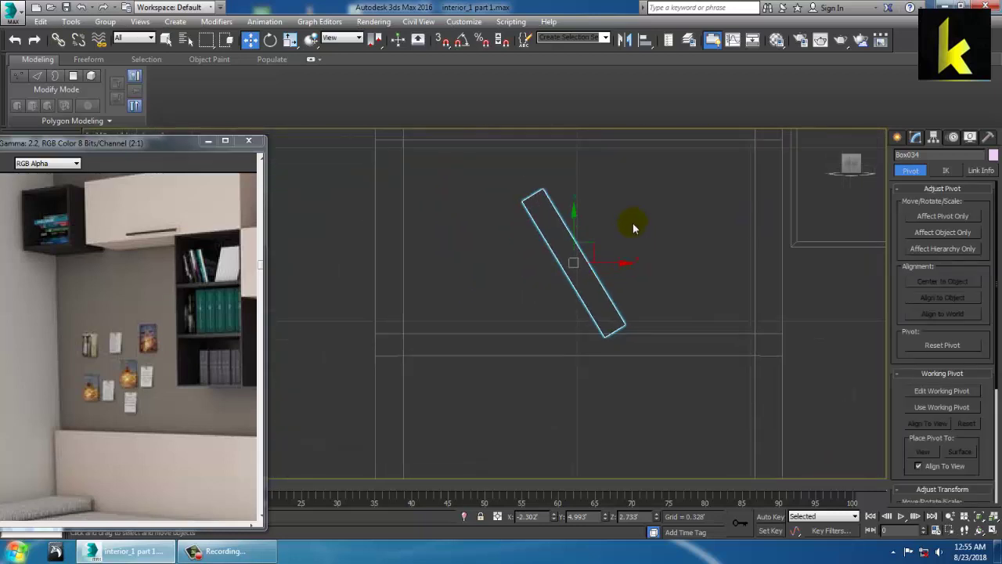
key(e)
drag(630, 231, 648, 265)
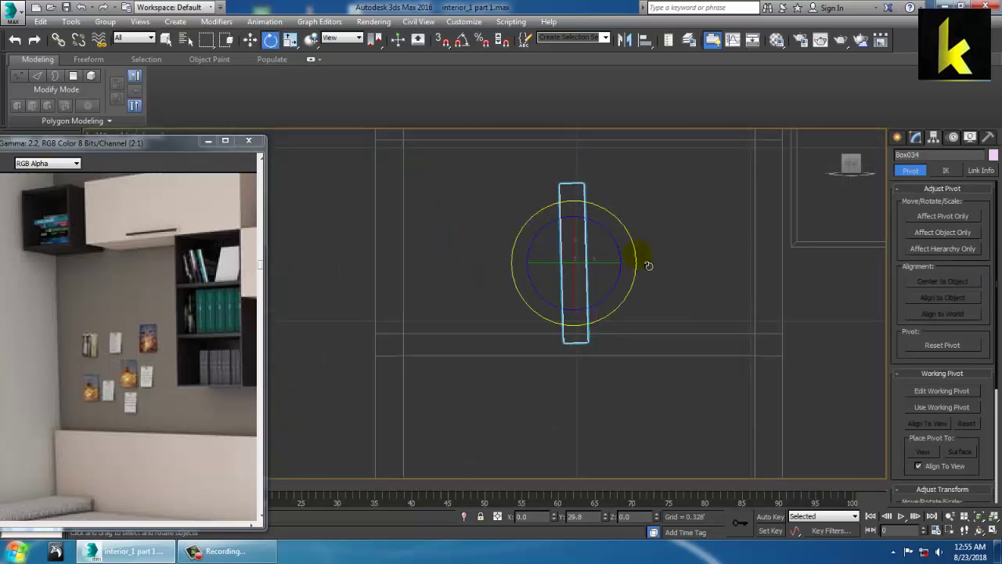
Step: Move the upright book against the right side panel of the middle compartment and raise it onto the shelf board
key(w)
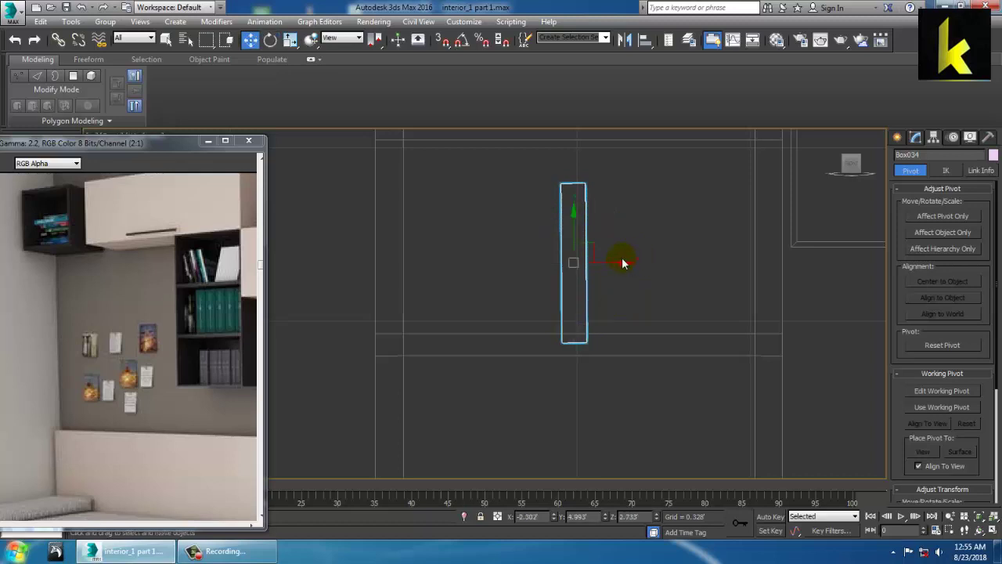
drag(642, 271, 794, 282)
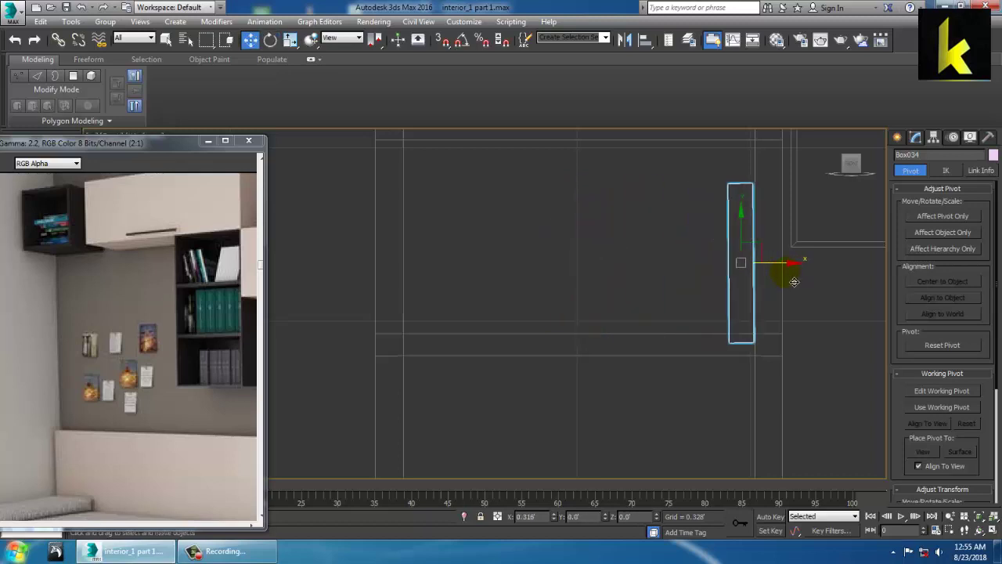
mouse_move(751, 233)
mouse_down()
mouse_move(752, 204)
mouse_move(756, 229)
mouse_up()
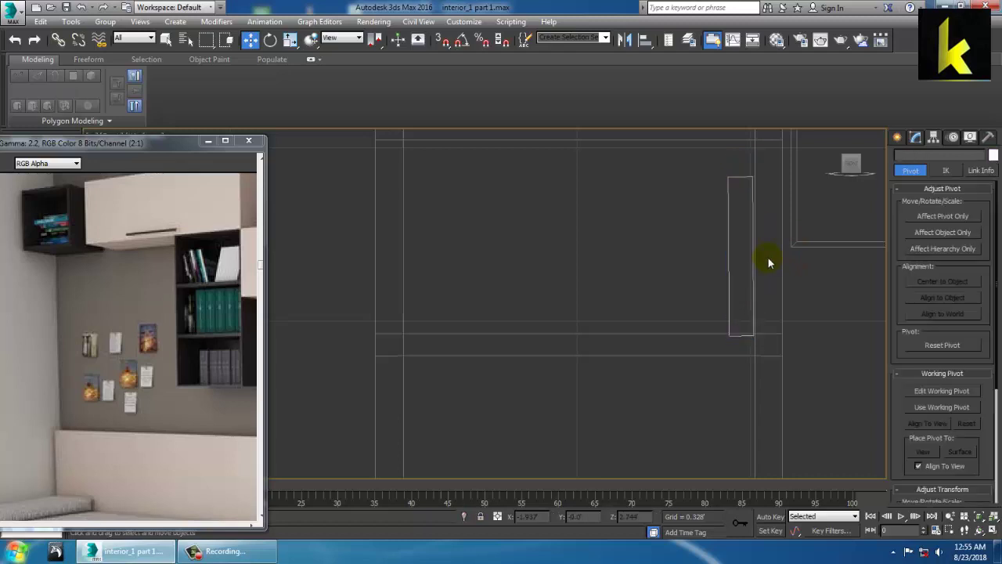
Step: Make 11 side-by-side copies of the book to fill the middle compartment with a row toward its left side
mouse_move(783, 259)
shift+mouse_down()
mouse_move(760, 259)
mouse_move(768, 263)
shift+mouse_up()
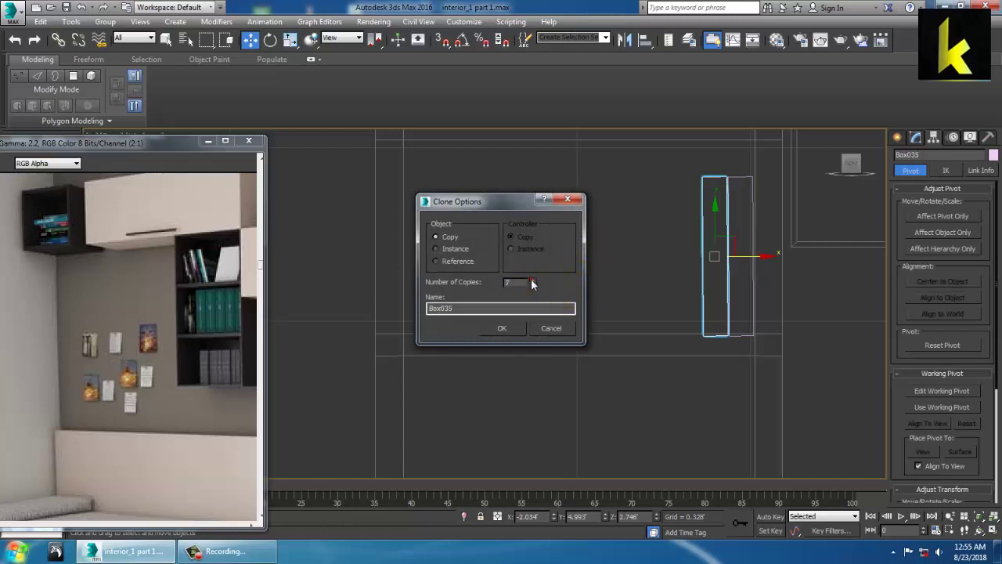
click(505, 329)
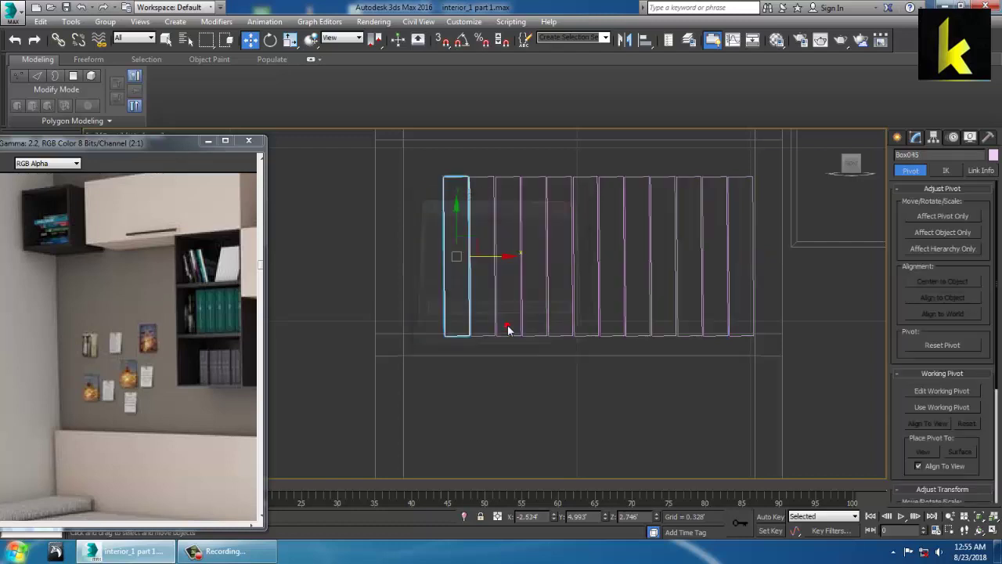
key(alt+w)
right_click(644, 420)
key(alt+w)
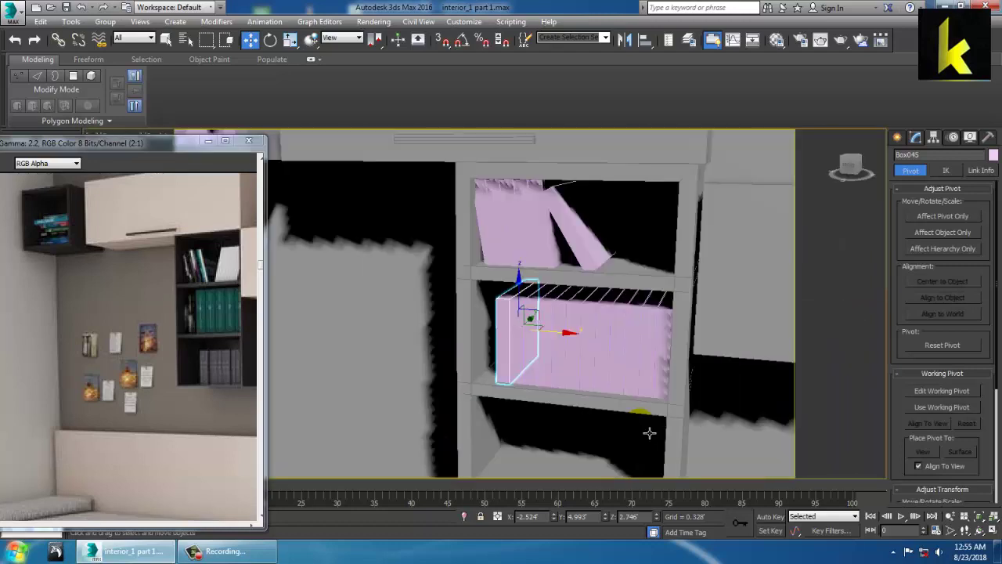
alt+middle_drag(641, 401, 633, 331)
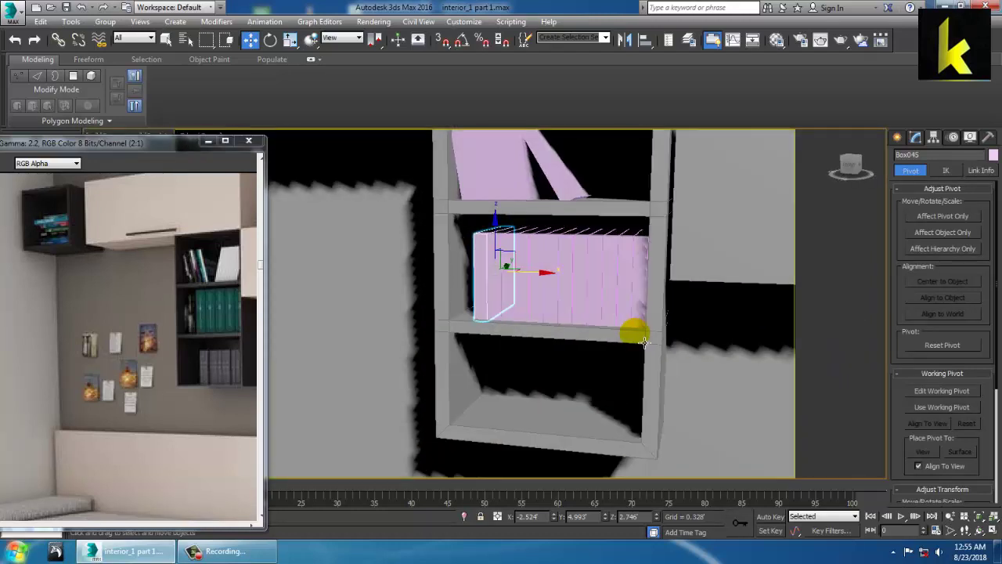
Step: Copy the row of 12 books straight down into the bottom compartment in the Front view and rest it on the board
key(alt+w)
key(alt+w)
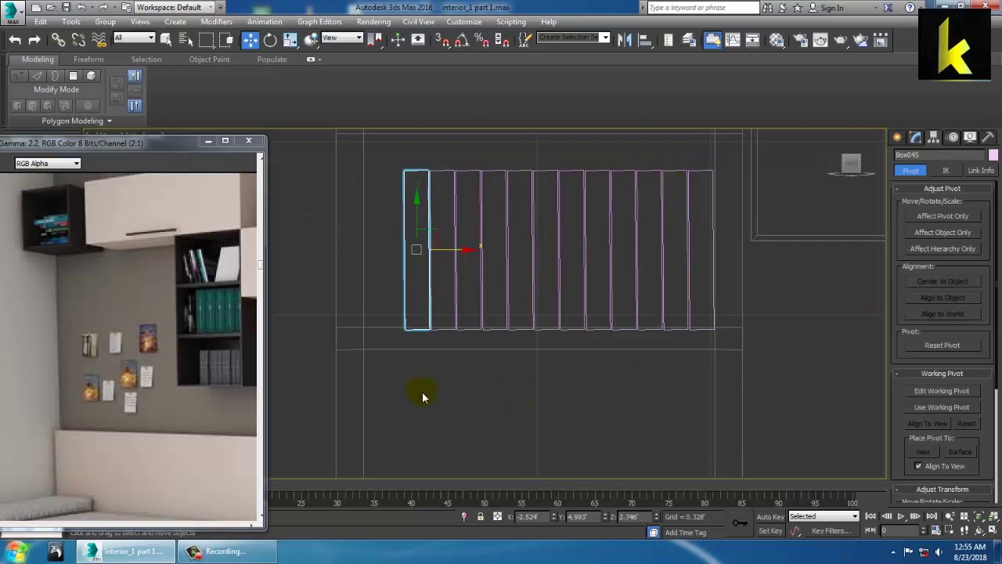
drag(500, 356, 728, 435)
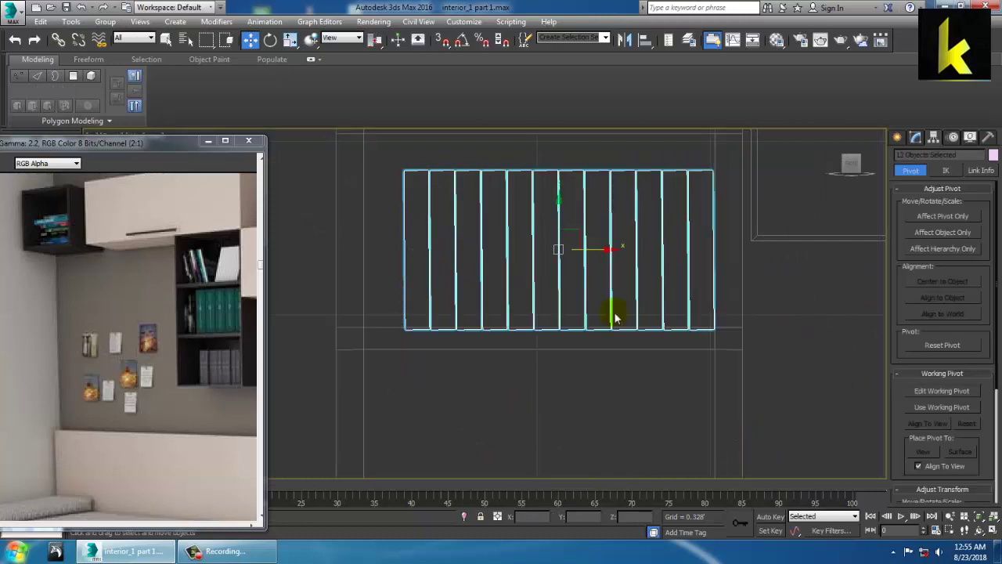
shift+drag(567, 225, 567, 440)
click(508, 331)
middle_drag(706, 356, 699, 178)
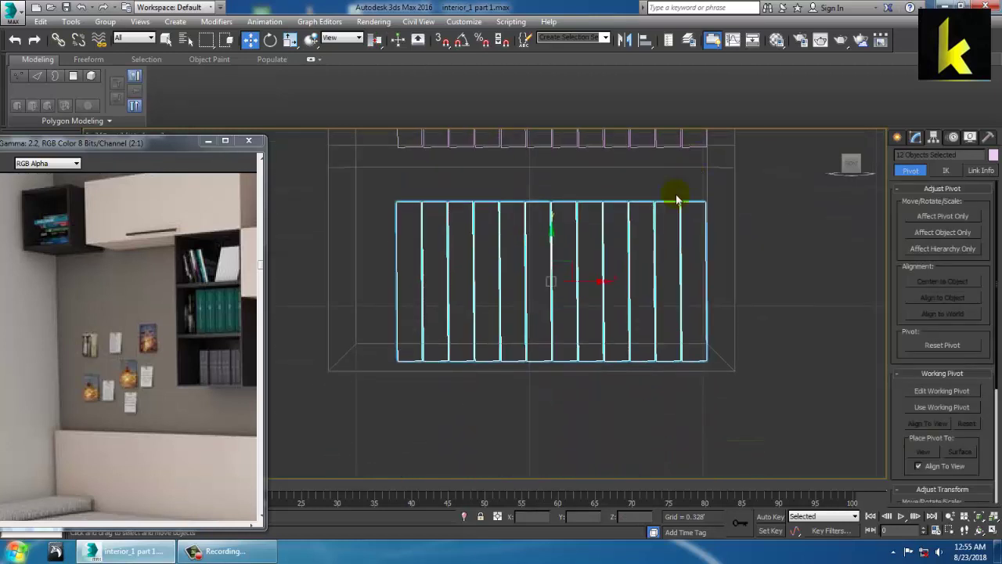
drag(558, 257, 580, 244)
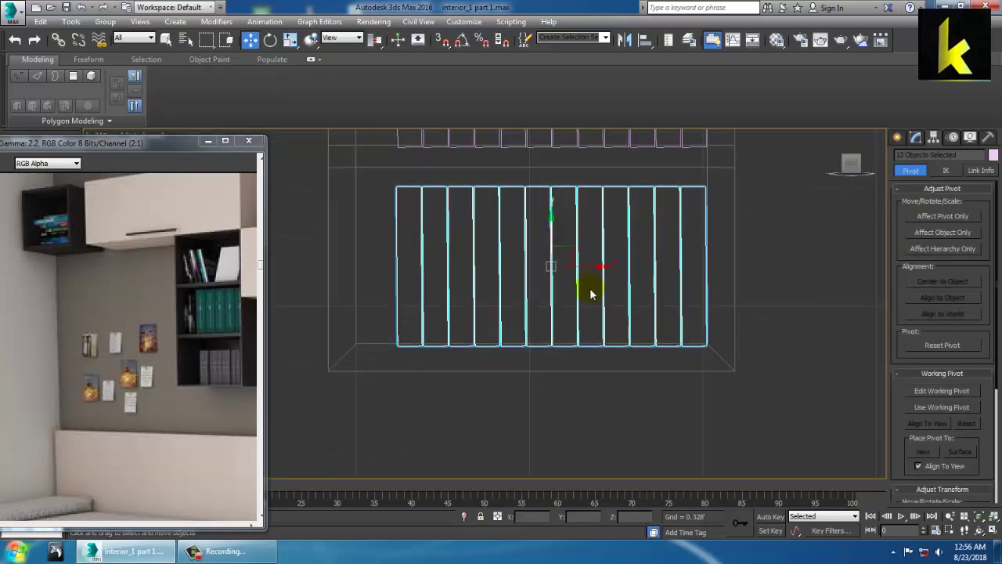
Step: Select everything in the scene and assign the same grey object color to all of it, then clear the selection
key(alt+w)
click(666, 348)
key(alt+w)
alt+middle_drag(673, 352, 662, 348)
scroll(673, 359, down, 5)
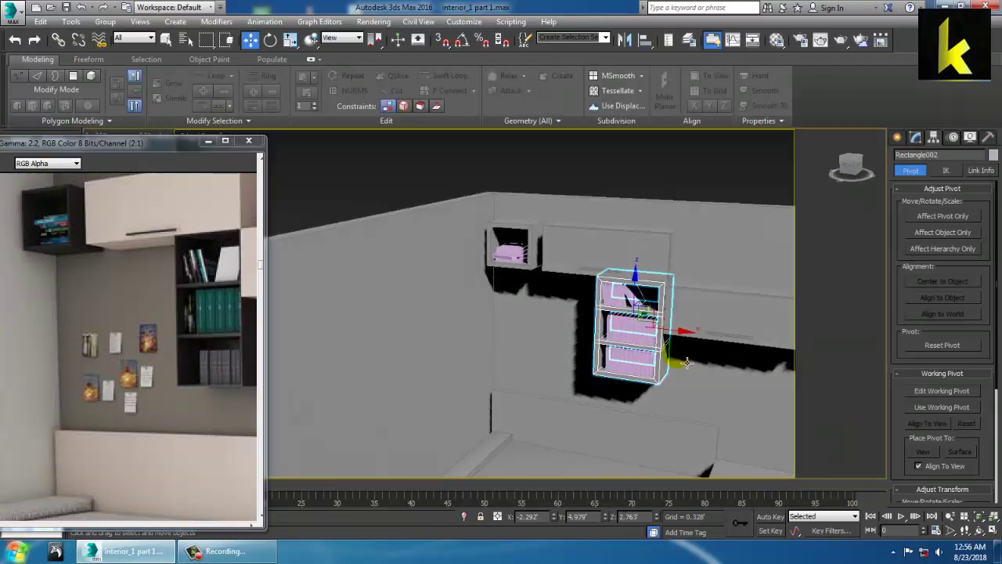
key(ctrl+a)
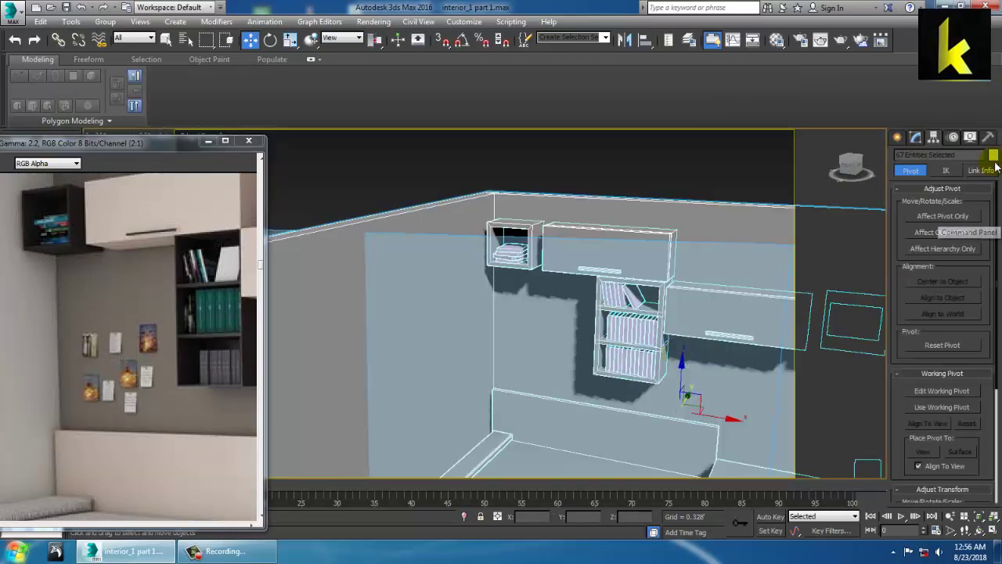
click(993, 155)
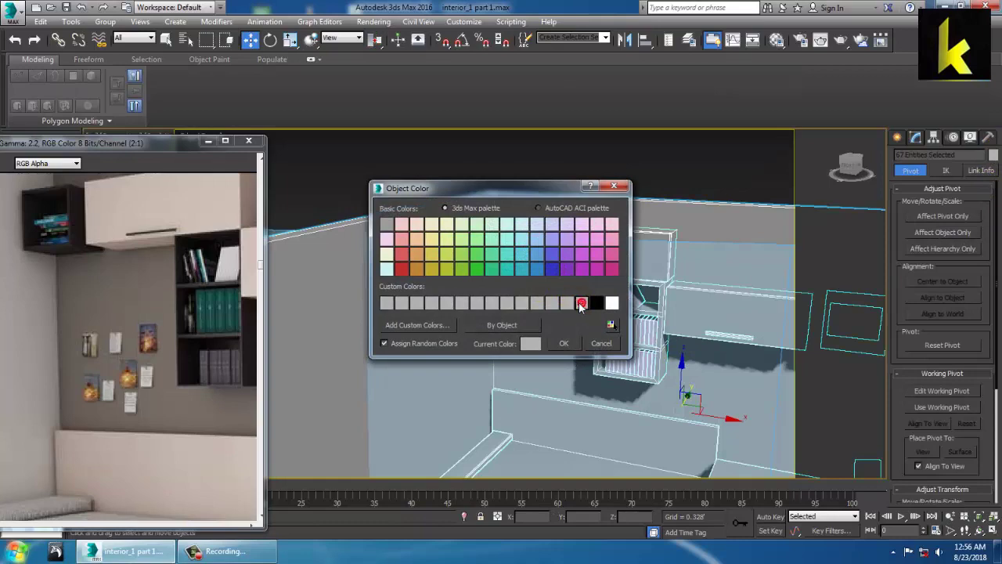
click(554, 347)
click(656, 159)
Step: Examine the desk items in the reference image and the matching desk in the scene
alt+middle_drag(581, 269, 632, 291)
middle_drag(632, 291, 540, 285)
middle_drag(149, 298, 86, 328)
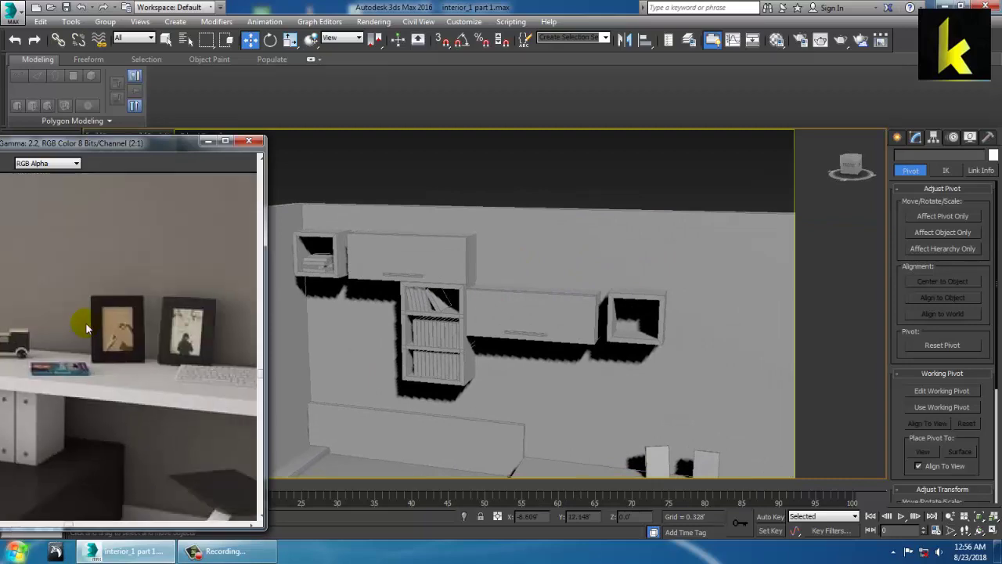
middle_drag(161, 370, 135, 359)
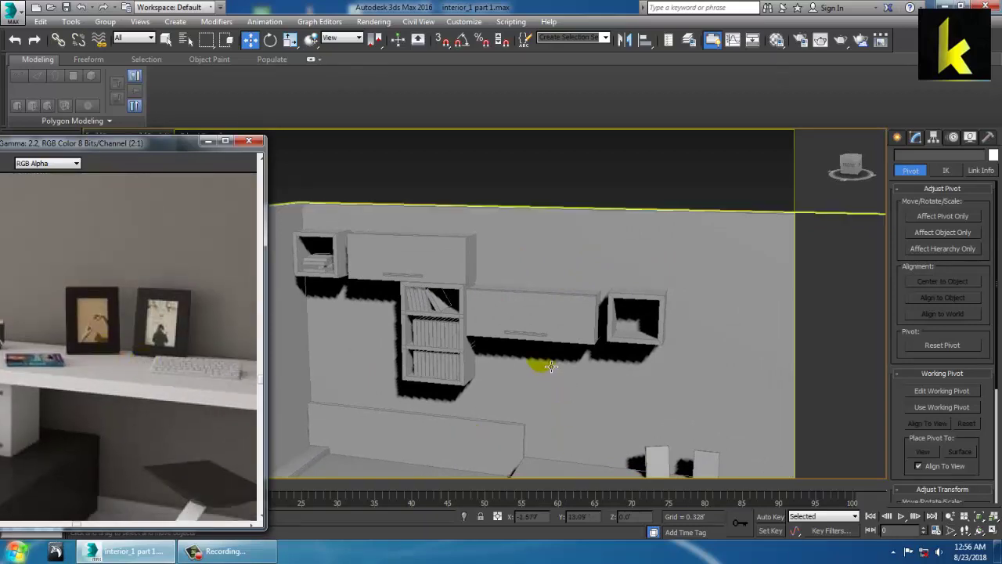
middle_drag(559, 436, 534, 307)
middle_drag(548, 341, 569, 359)
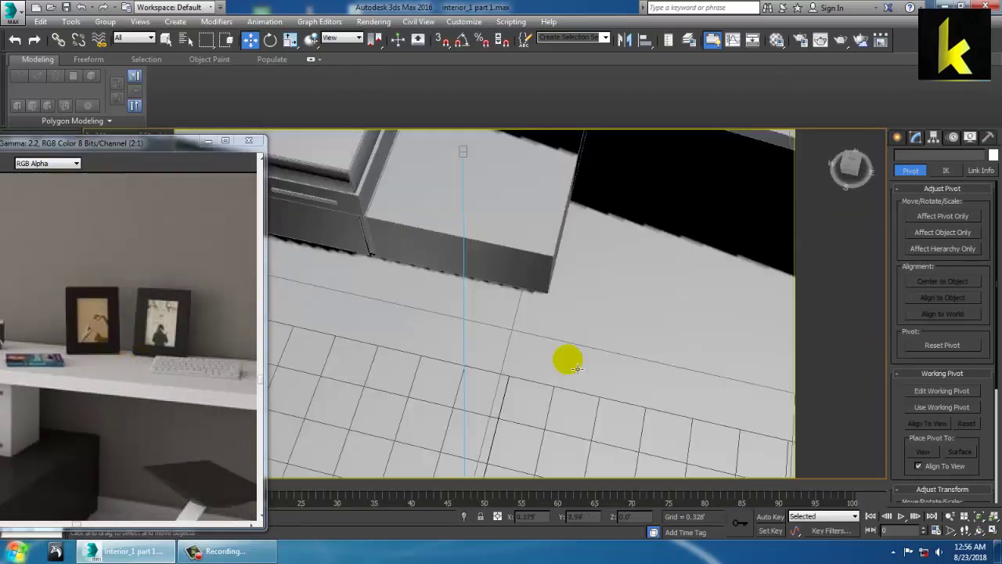
scroll(595, 329, up, 1)
middle_drag(607, 143, 578, 222)
click(682, 161)
key(z)
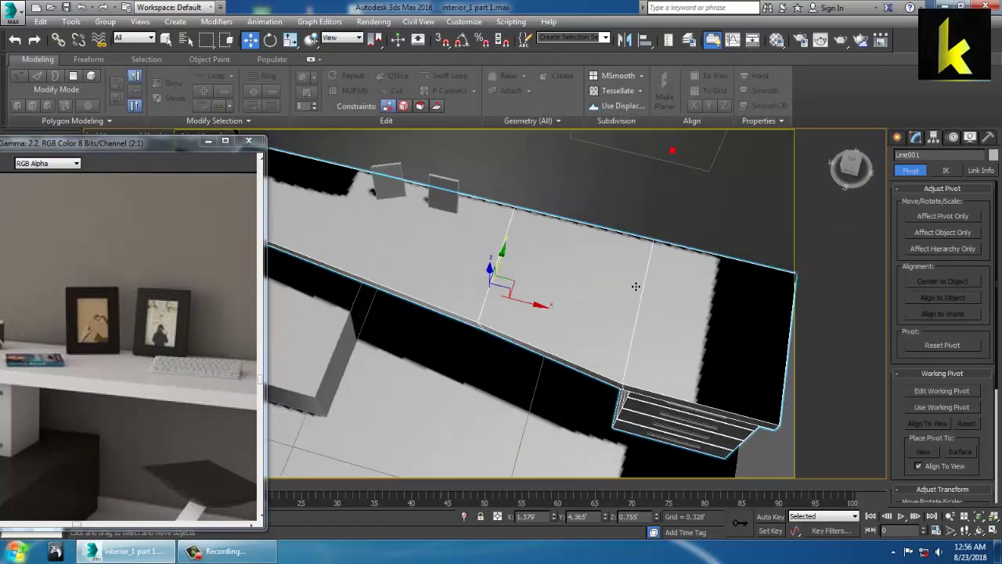
Step: Create a flat box about 0.27' long, 0.36' wide and 0.06' high on the desktop, beside the picture frames
middle_drag(635, 287, 689, 345)
alt+middle_drag(689, 345, 547, 322)
scroll(540, 301, up, 2)
click(900, 139)
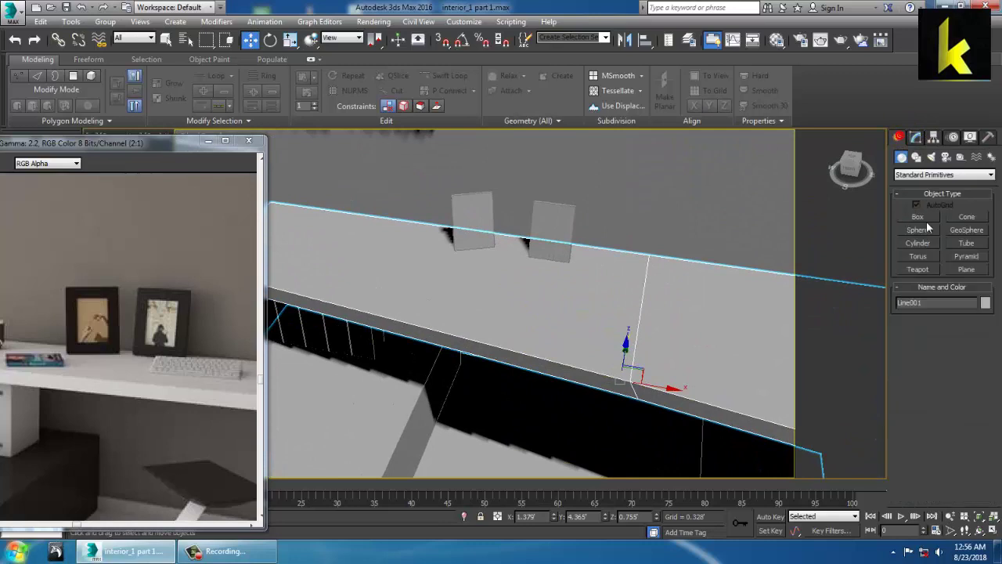
click(920, 217)
drag(389, 273, 427, 296)
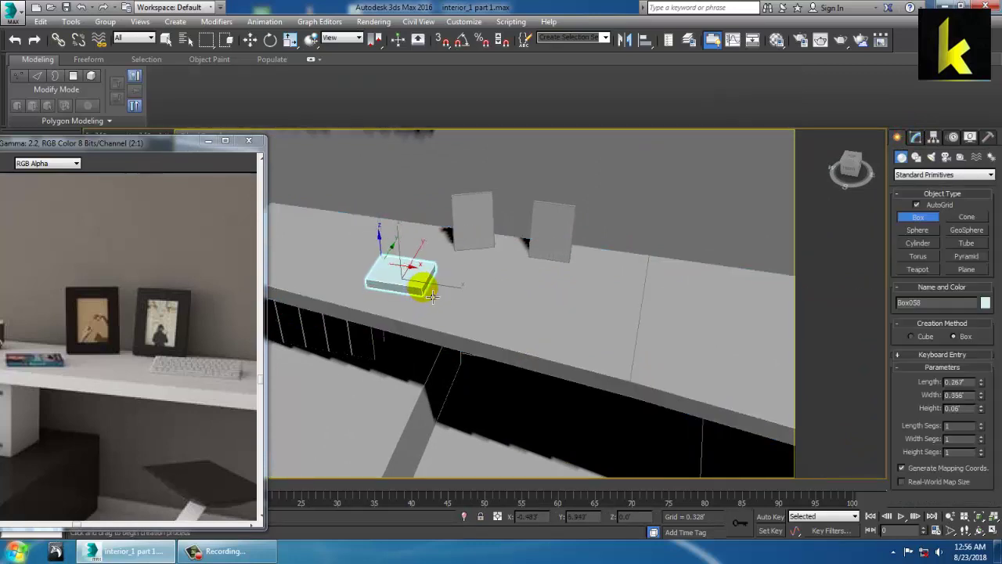
Step: Inspect the new box up close and check its position on the desk in the Top view
key(w)
alt+middle_drag(433, 296, 509, 280)
scroll(474, 277, up, 3)
key(e)
alt+middle_drag(380, 291, 481, 269)
scroll(472, 269, up, 2)
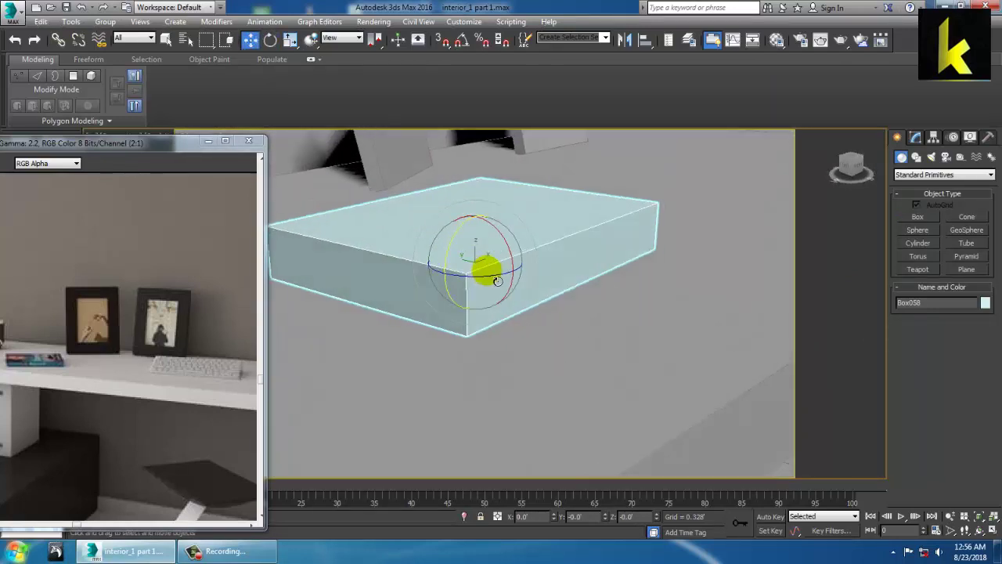
key(w)
key(alt+w)
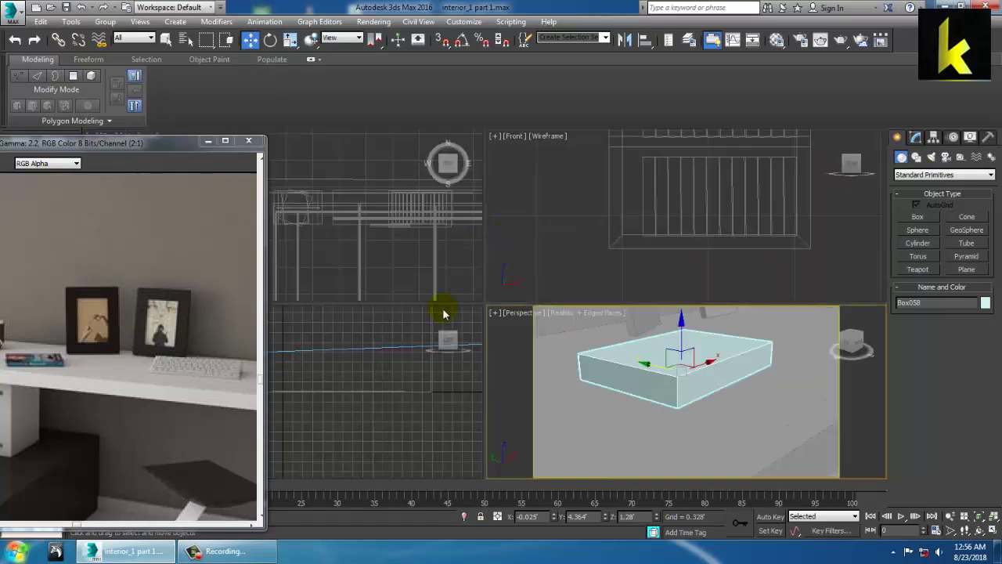
middle_drag(431, 244, 419, 244)
key(alt+w)
middle_drag(623, 299, 512, 203)
scroll(541, 298, down, 5)
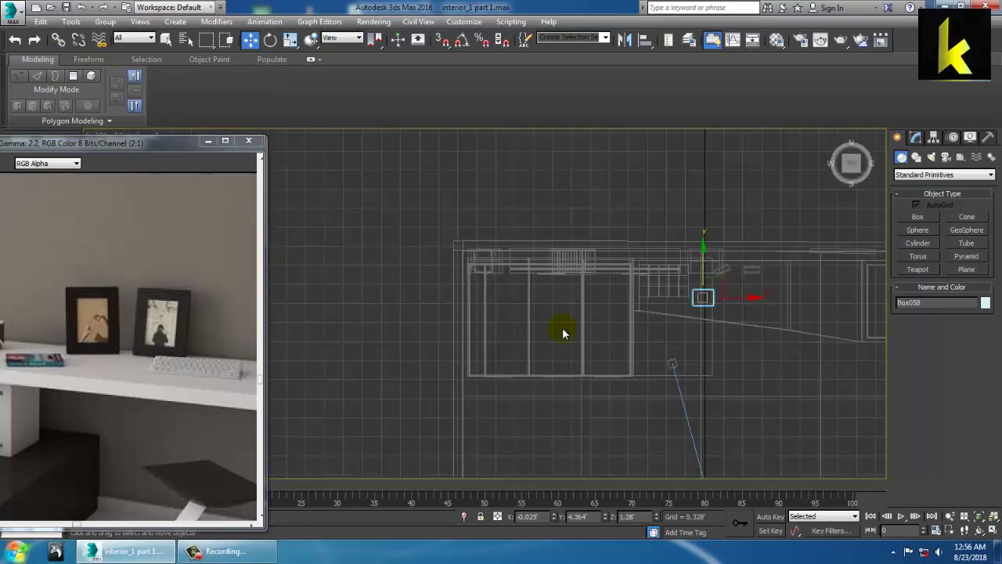
middle_drag(562, 333, 532, 312)
middle_drag(664, 306, 609, 304)
Step: Convert the new desk box to an editable poly, working in the Front view
key(alt+w)
middle_click(655, 198)
key(alt+w)
key(z)
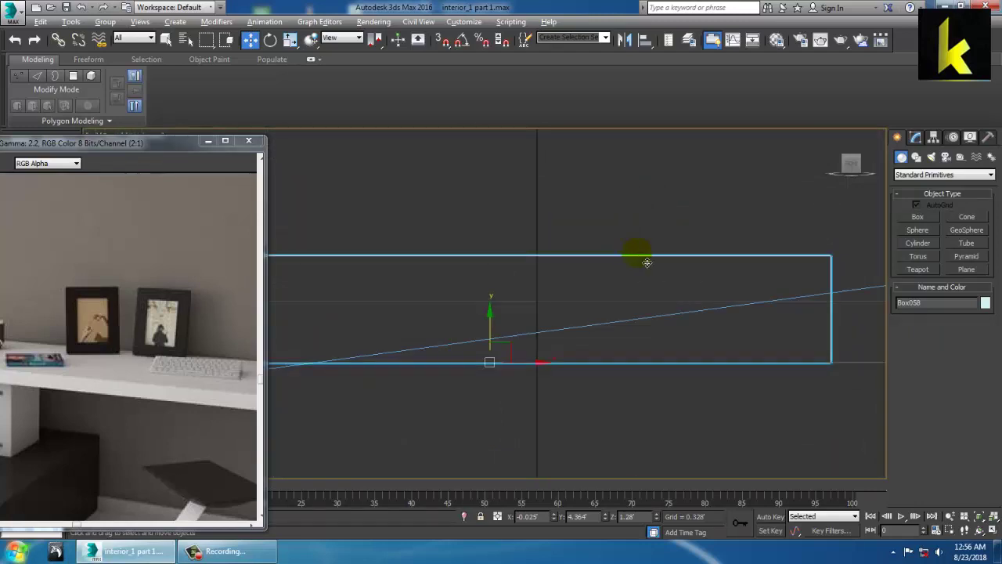
scroll(647, 263, down, 3)
right_click(483, 262)
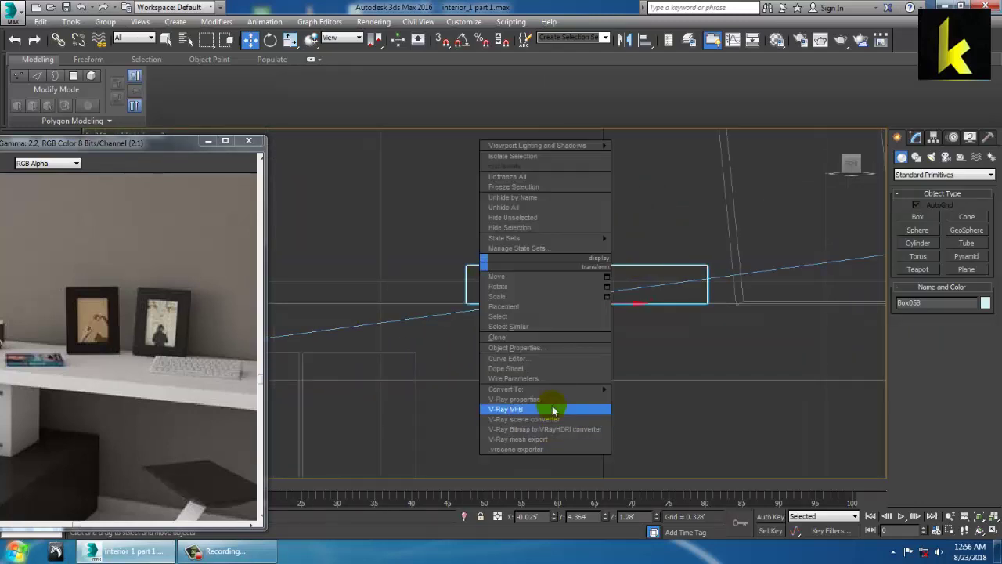
mouse_move(552, 388)
click(683, 399)
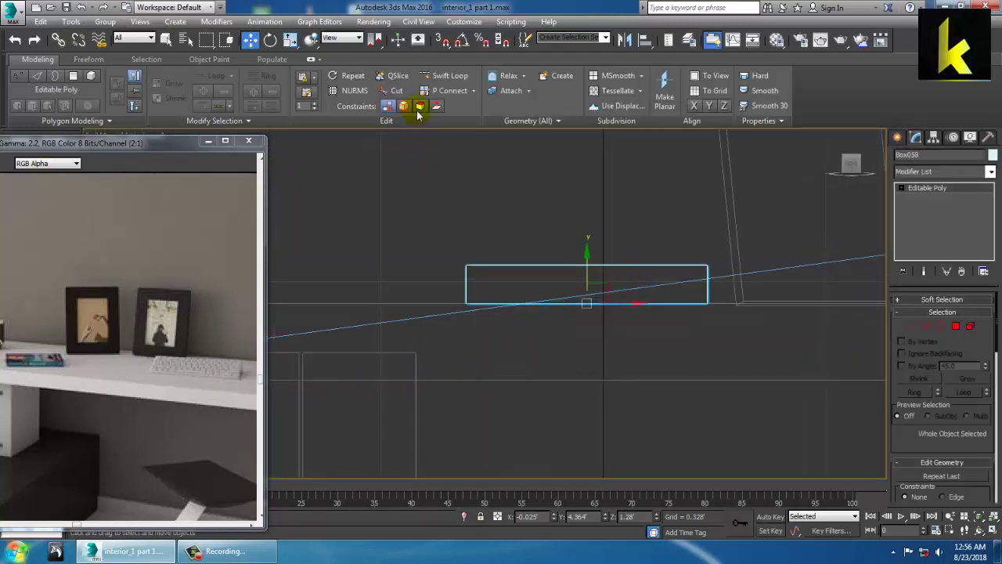
Step: Add two horizontal edge loops around the box with Swift Loop, one near the top and one near the bottom
click(440, 75)
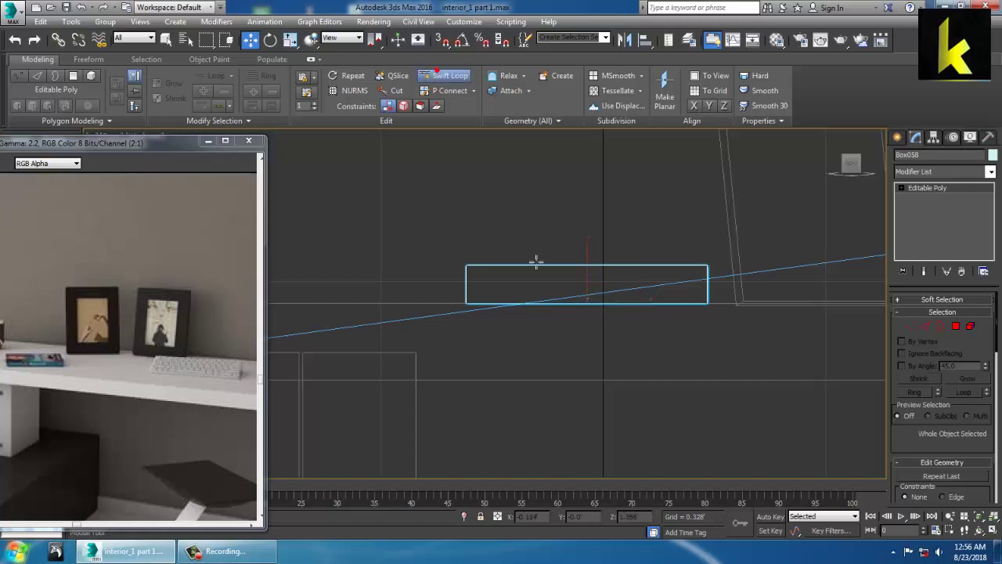
click(476, 299)
right_click(471, 296)
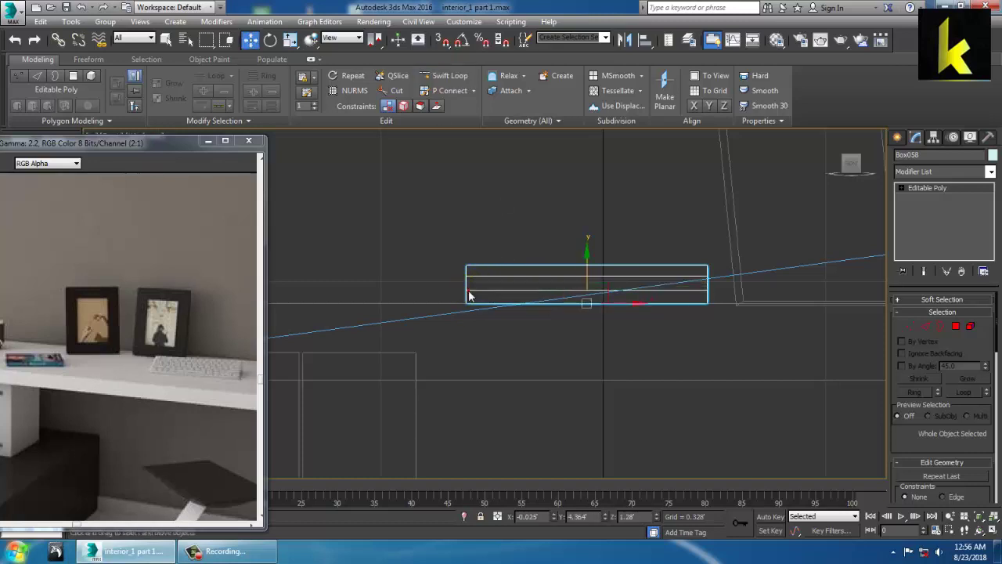
Step: Move the four middle loop vertices on the box's front side slightly outward to shape a book spine
key(1)
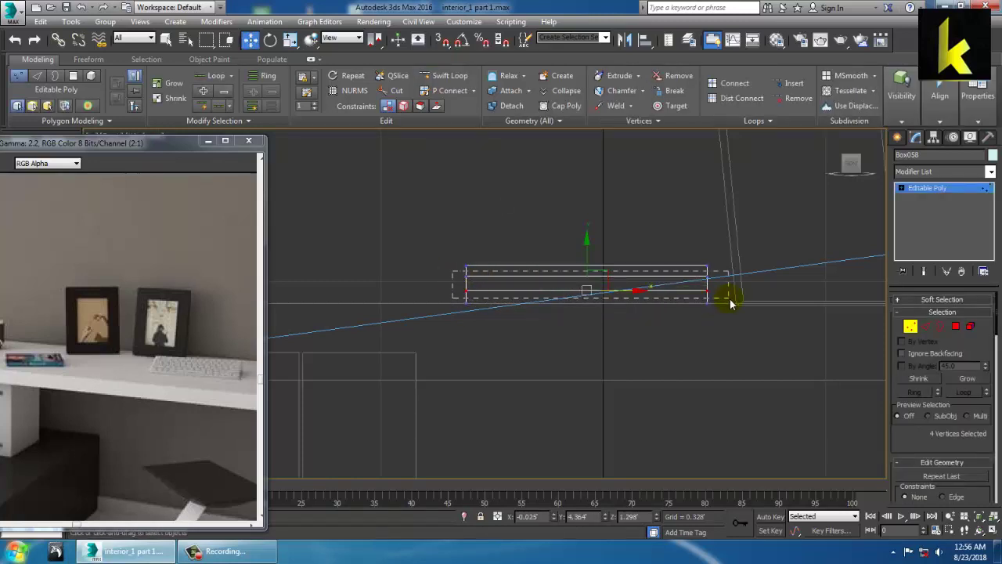
drag(729, 299, 731, 301)
key(alt+w)
middle_drag(639, 420, 602, 408)
key(alt+w)
alt+middle_drag(581, 338, 336, 175)
click(336, 174)
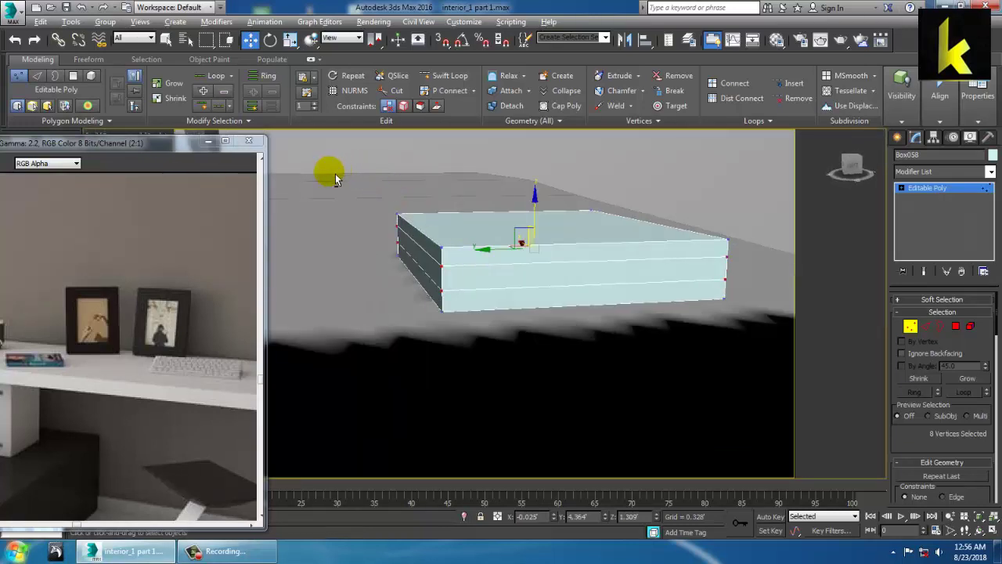
drag(336, 175, 462, 358)
alt+middle_drag(463, 358, 477, 293)
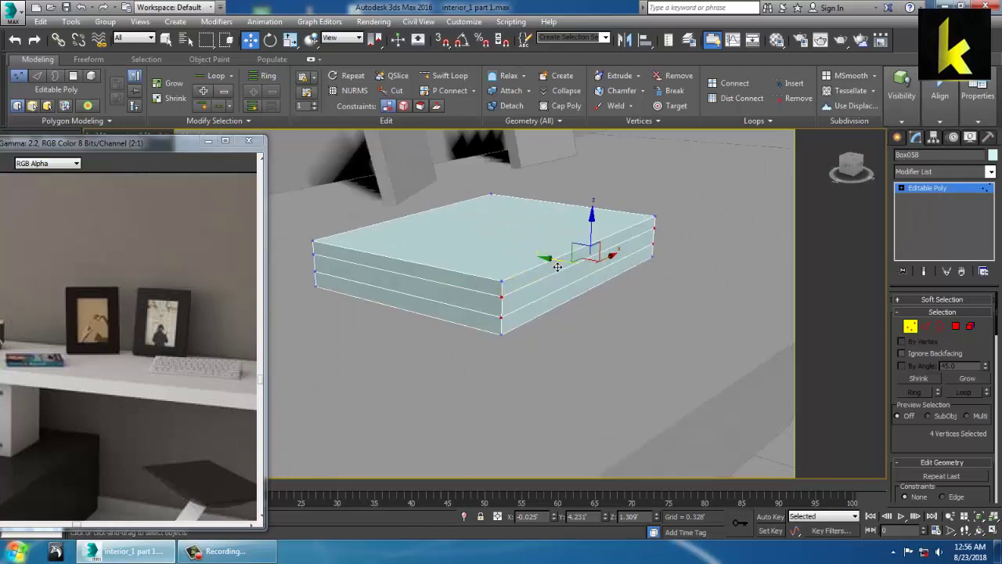
drag(557, 267, 562, 267)
Step: Leave vertex editing and set the desk book's object color to grey
alt+middle_drag(553, 257, 551, 284)
scroll(553, 285, down, 4)
middle_drag(640, 300, 572, 319)
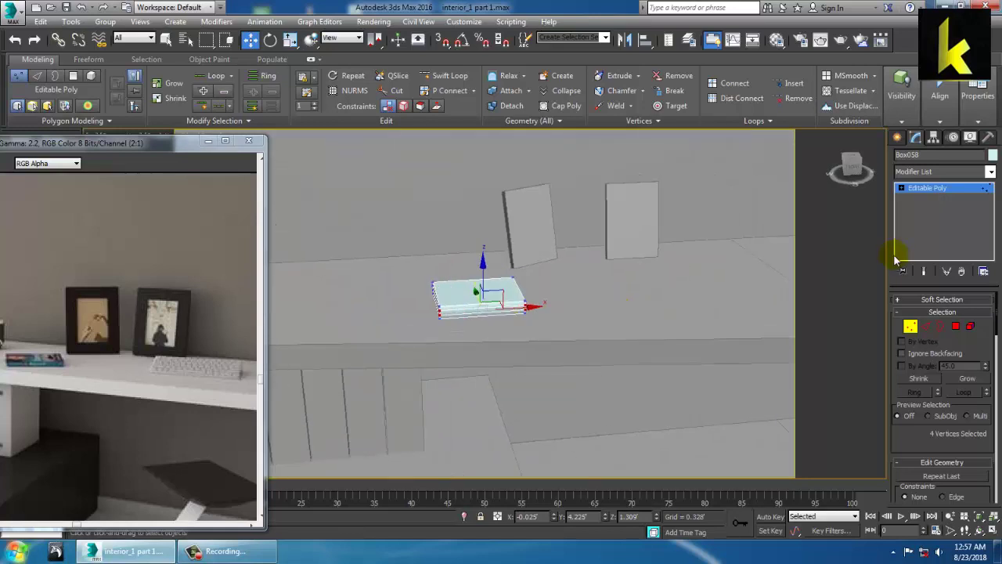
click(935, 187)
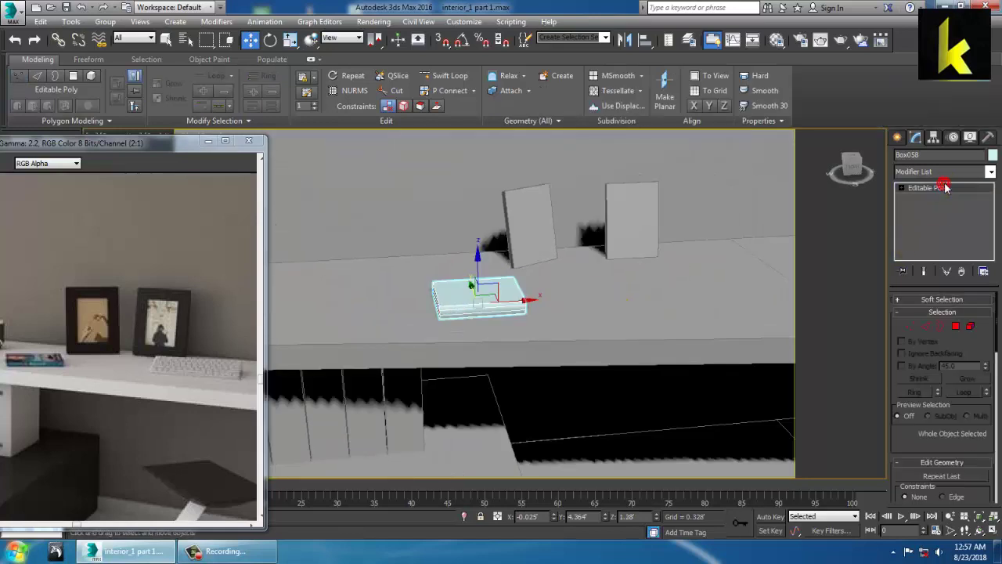
click(992, 155)
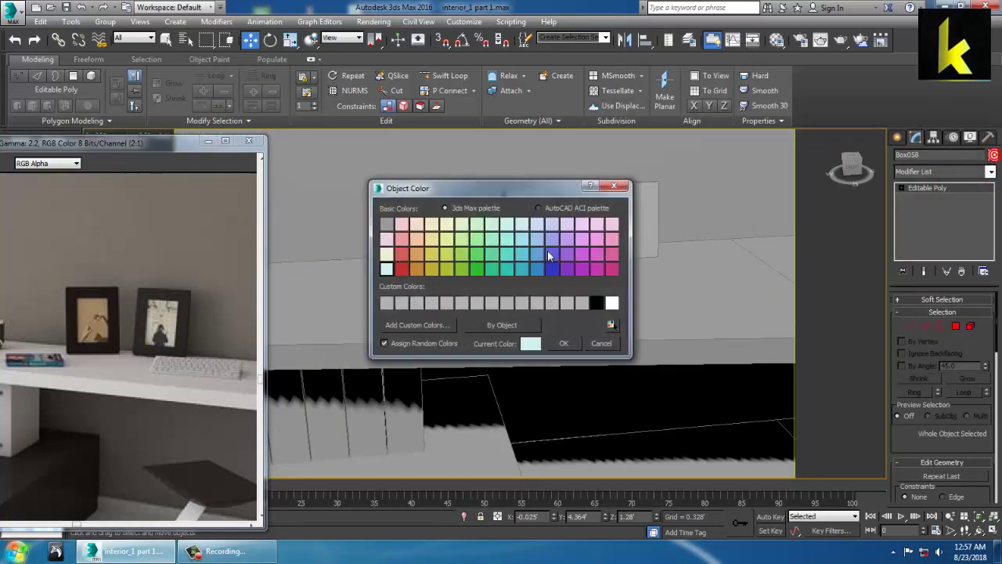
click(563, 343)
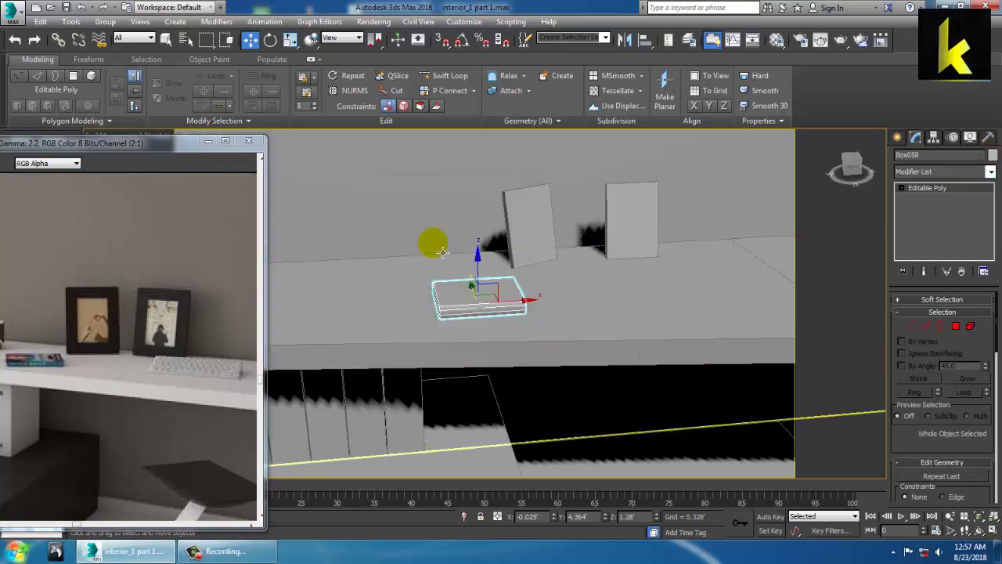
Step: Select the room's wall object, check it against the whole reference photo, and switch to the Perspective view
click(430, 241)
scroll(446, 249, down, 3)
drag(148, 144, 688, 56)
scroll(573, 291, down, 1)
scroll(573, 290, down, 2)
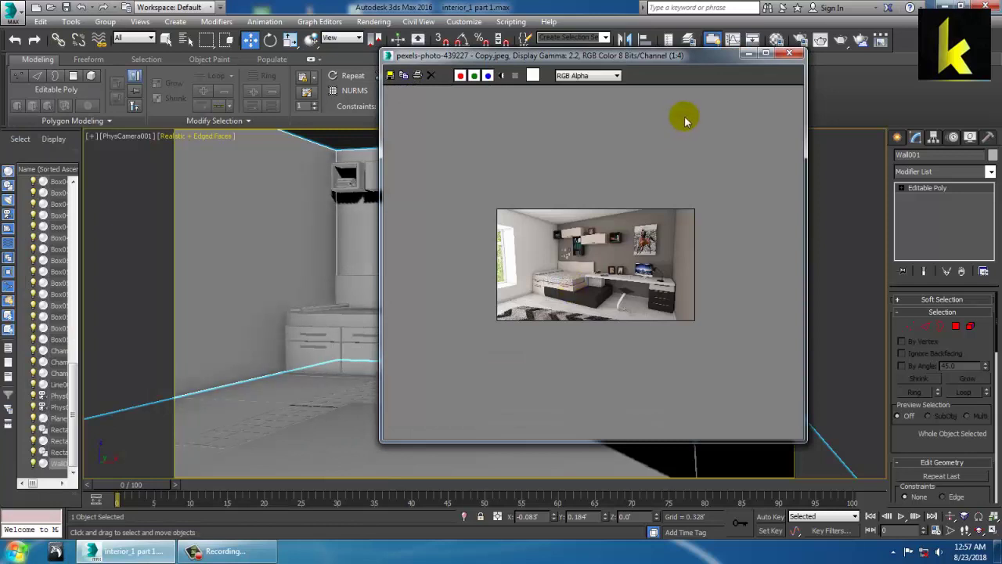
click(746, 54)
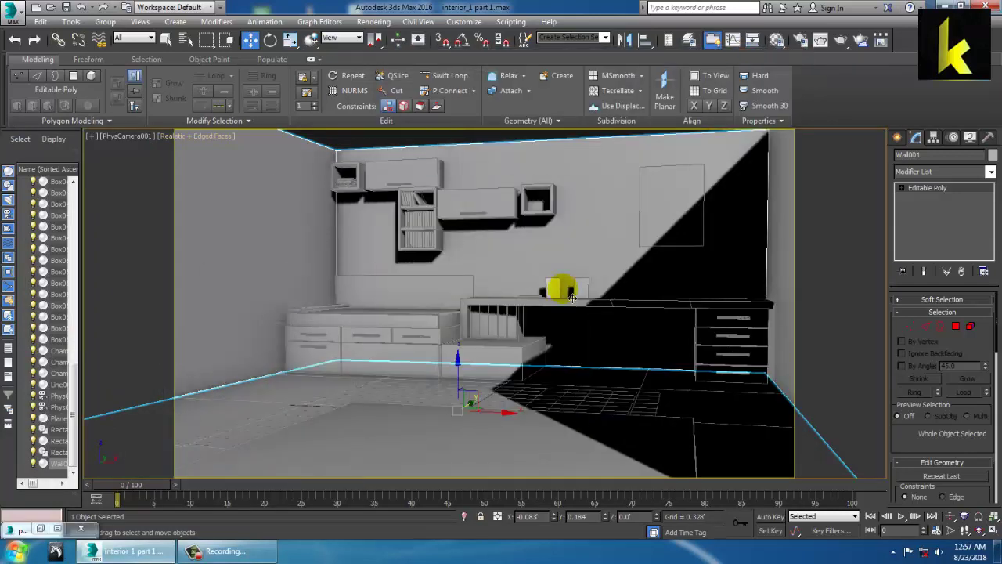
key(p)
alt+middle_drag(580, 271, 541, 282)
middle_drag(568, 244, 499, 212)
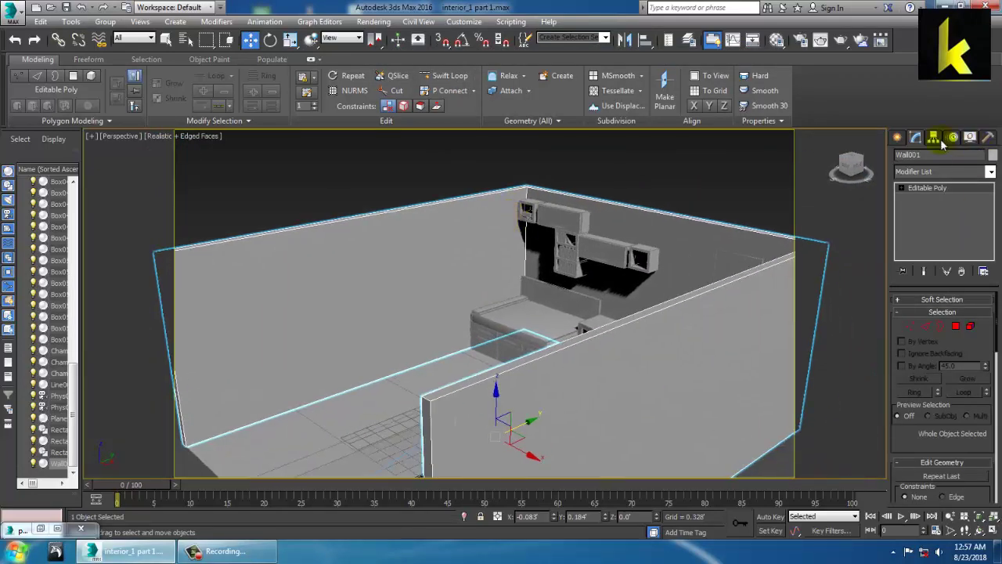
Step: Add two vertical edge loops to the side wall beside the bed with Swift Loop, marking the window's sides
click(453, 76)
alt+middle_drag(477, 259, 496, 212)
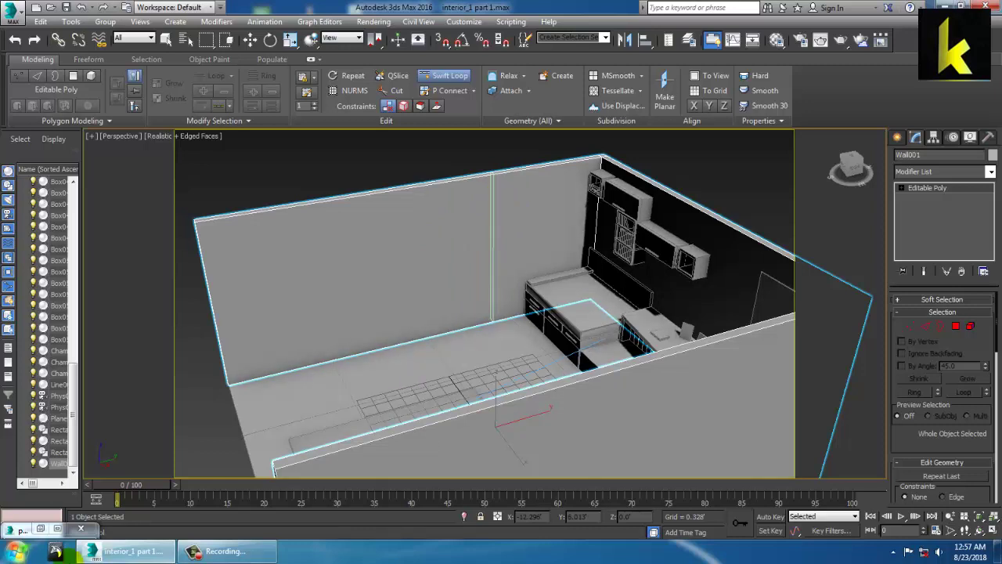
click(41, 528)
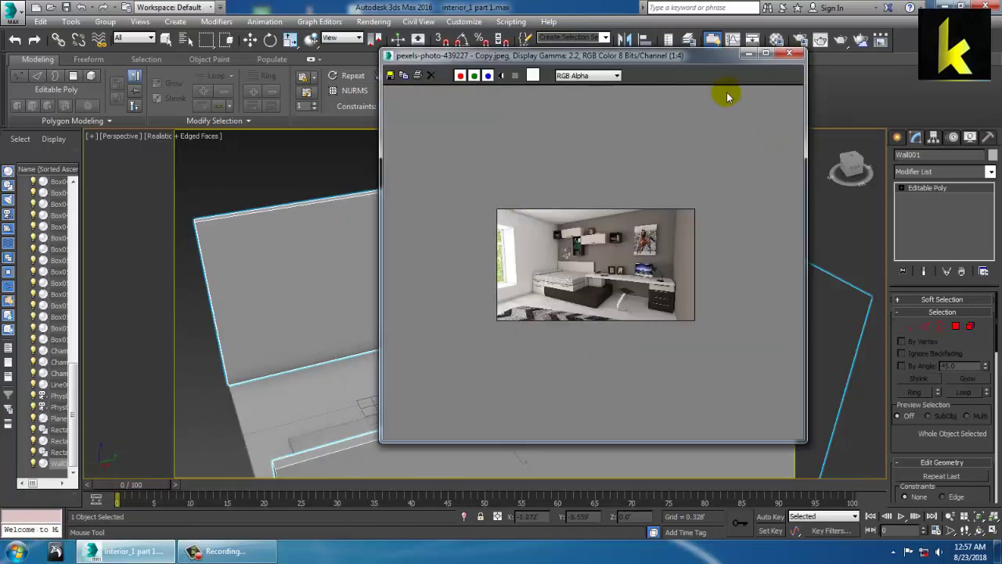
click(748, 54)
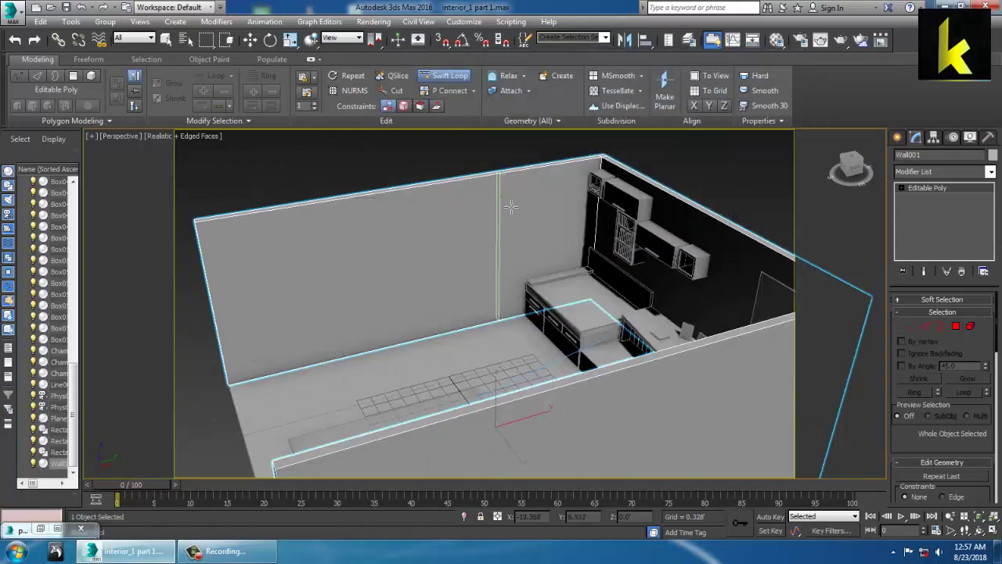
drag(499, 197, 350, 232)
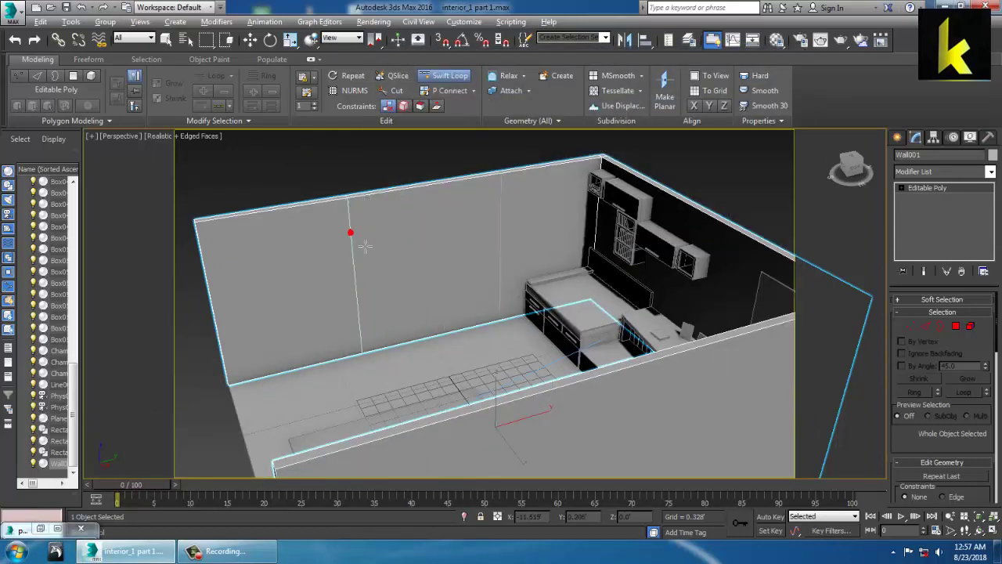
Step: Add two horizontal edge loops across the same side wall with Swift Loop, one near the floor and one below the ceiling
alt+middle_drag(364, 246, 430, 327)
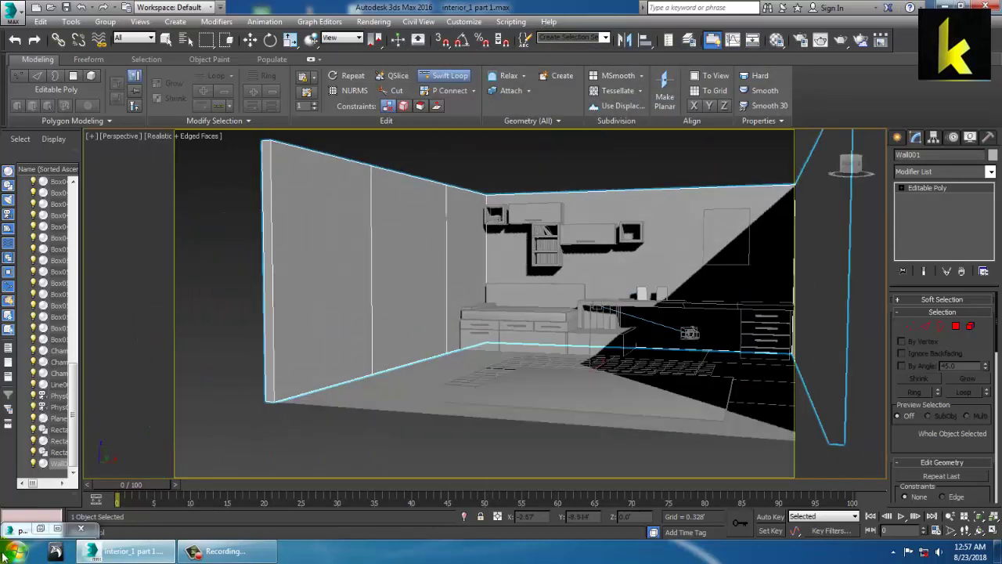
click(39, 529)
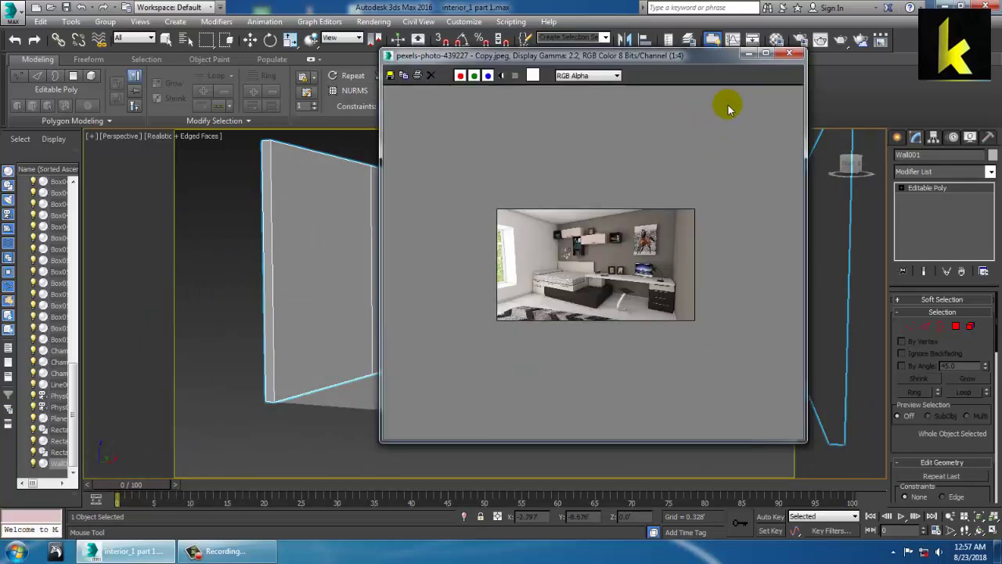
click(750, 55)
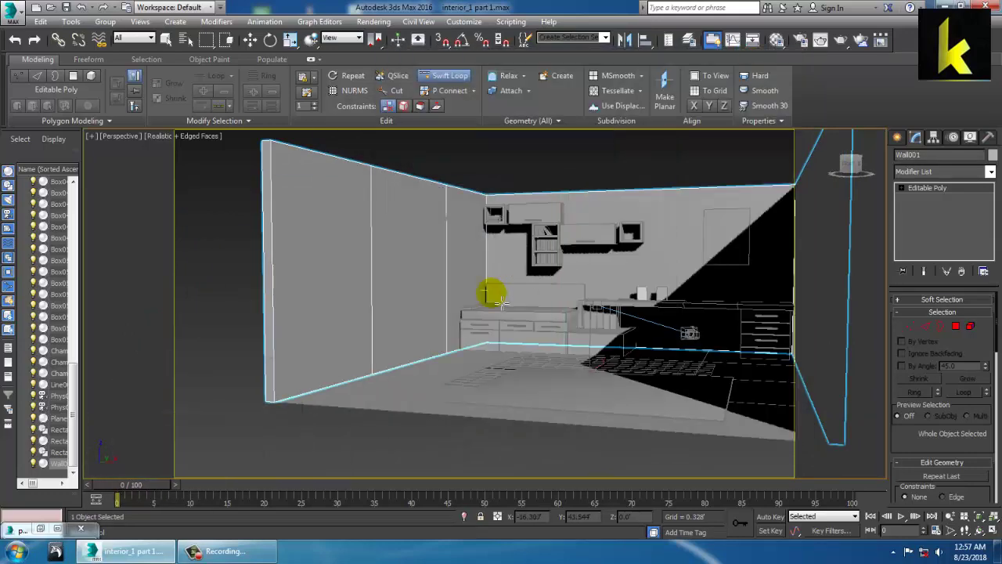
click(457, 344)
click(459, 230)
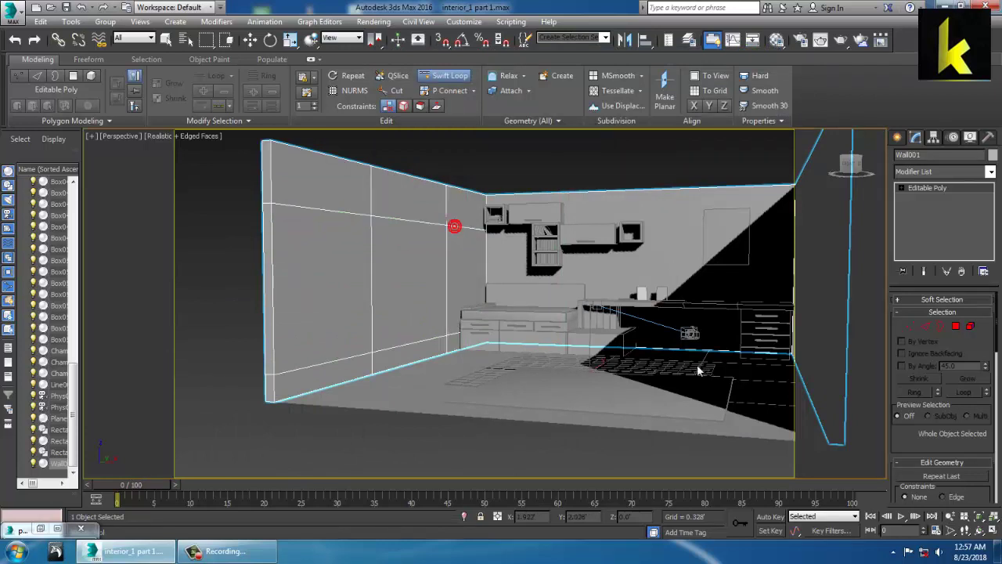
right_click(459, 348)
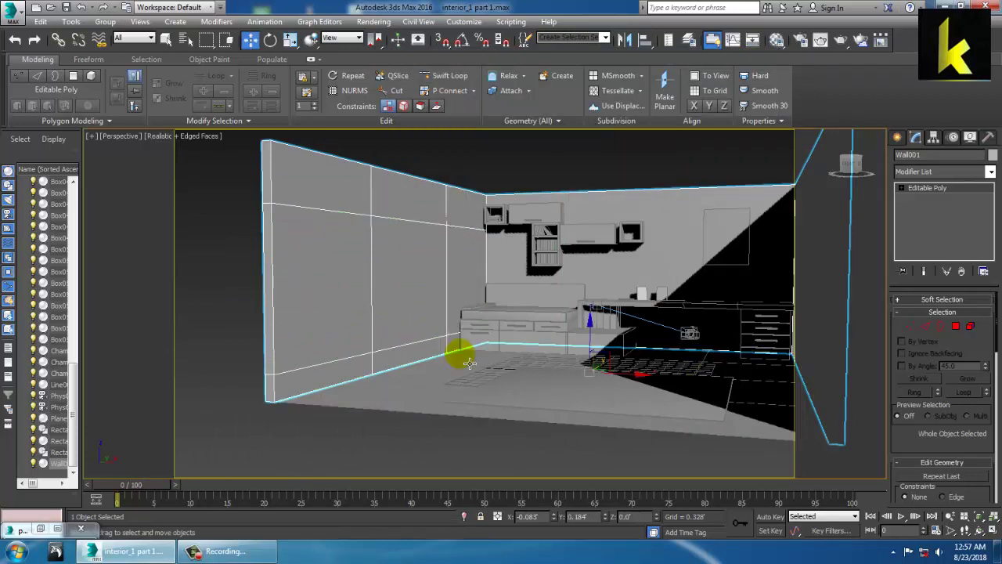
Step: Delete the inner and outer wall polygons enclosed by the loops to cut the window opening
click(39, 530)
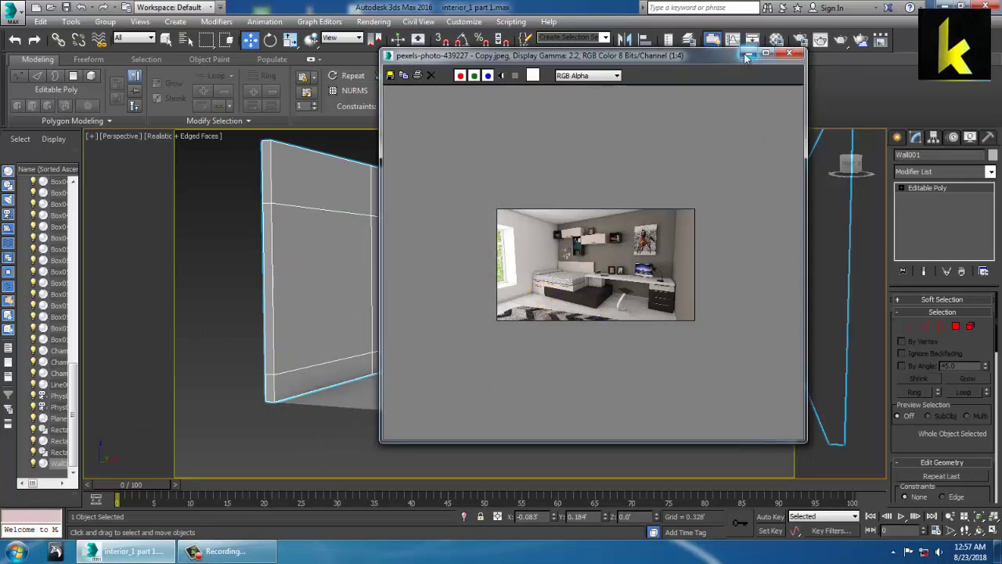
click(747, 55)
alt+middle_drag(558, 258, 629, 283)
click(954, 327)
click(518, 302)
click(538, 311)
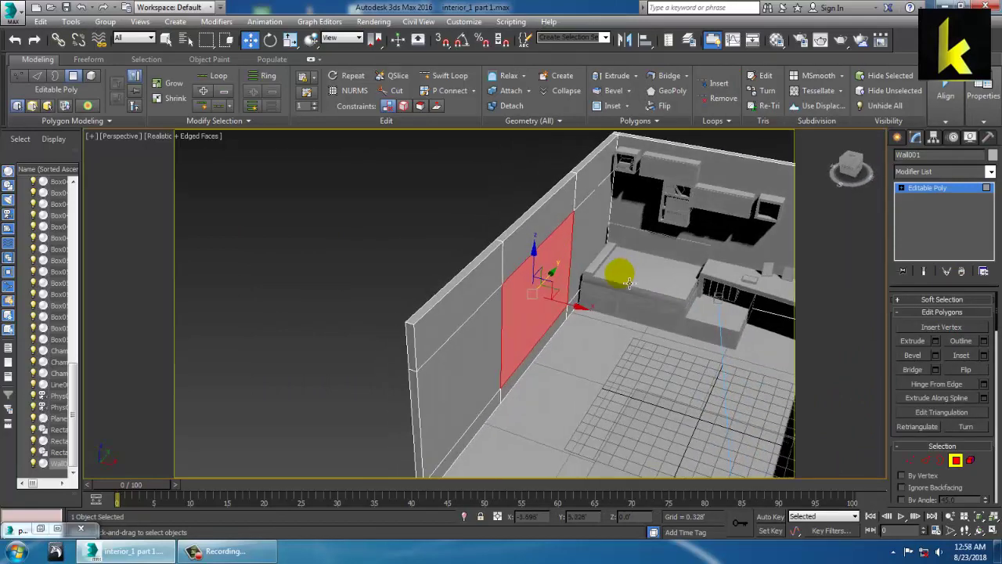
key(Delete)
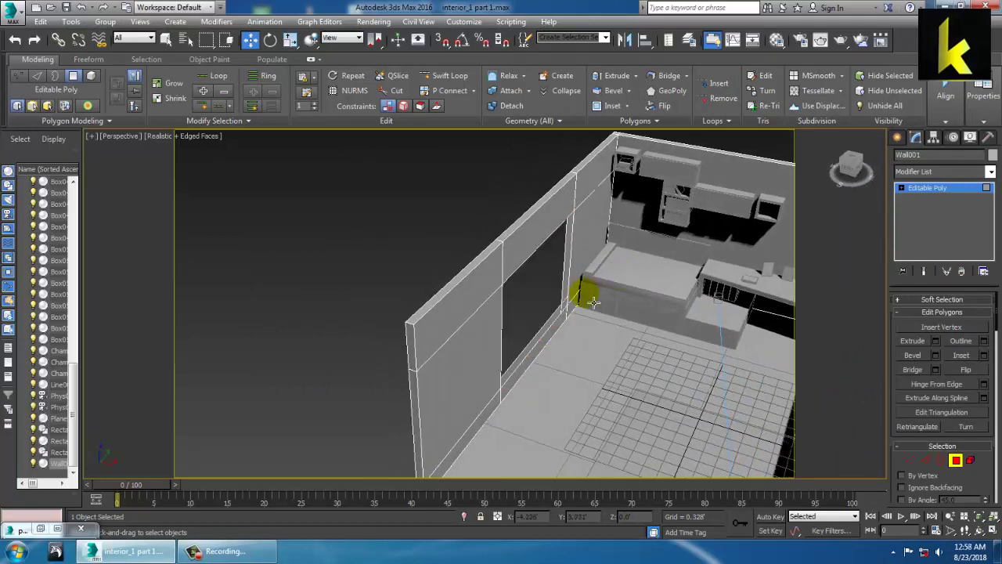
Step: Bridge the inner and outer borders of the window opening with 1 segment to close the gap between the wall faces
alt+middle_drag(592, 295, 546, 274)
scroll(531, 283, up, 3)
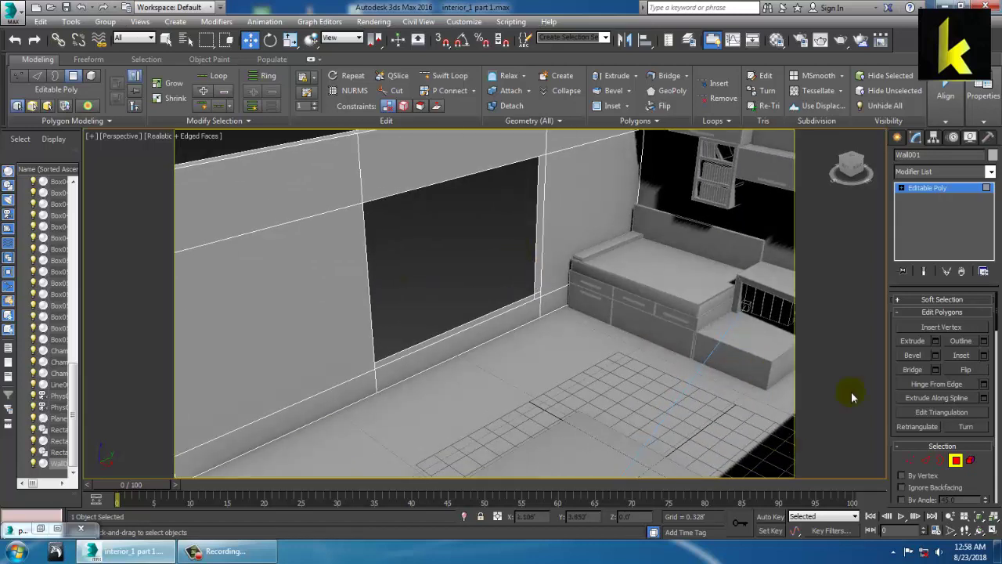
click(942, 460)
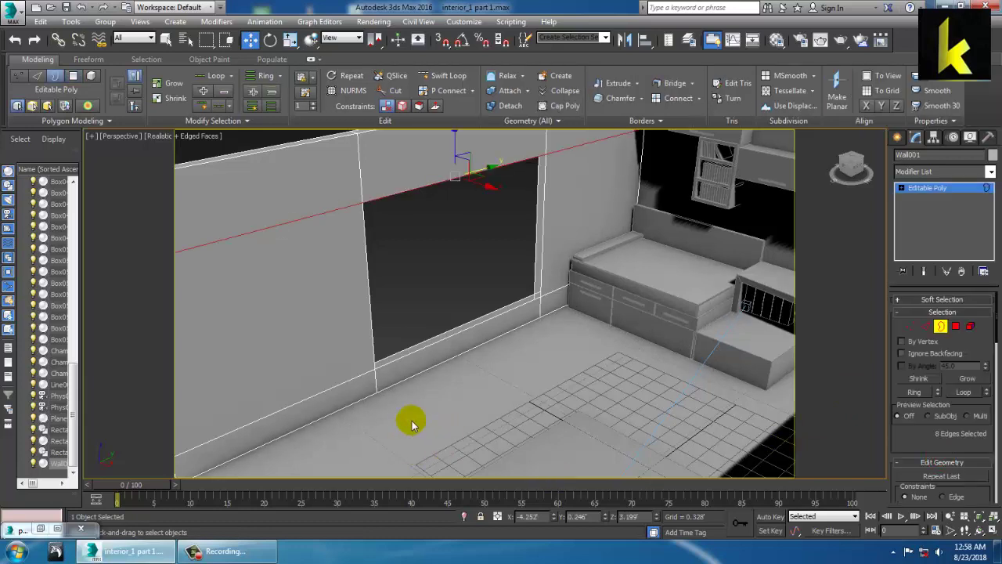
click(450, 344)
ctrl+click(452, 339)
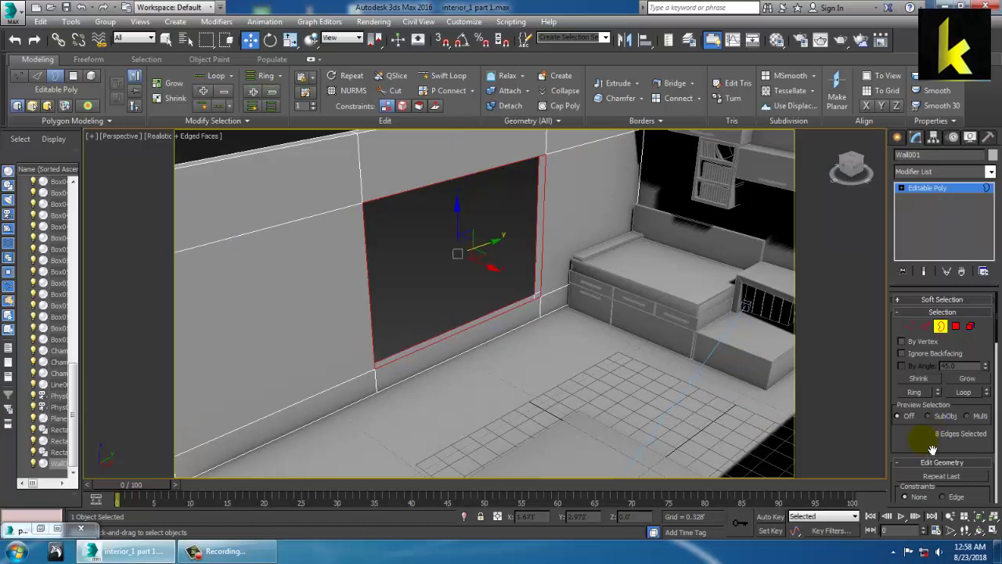
drag(932, 449, 936, 330)
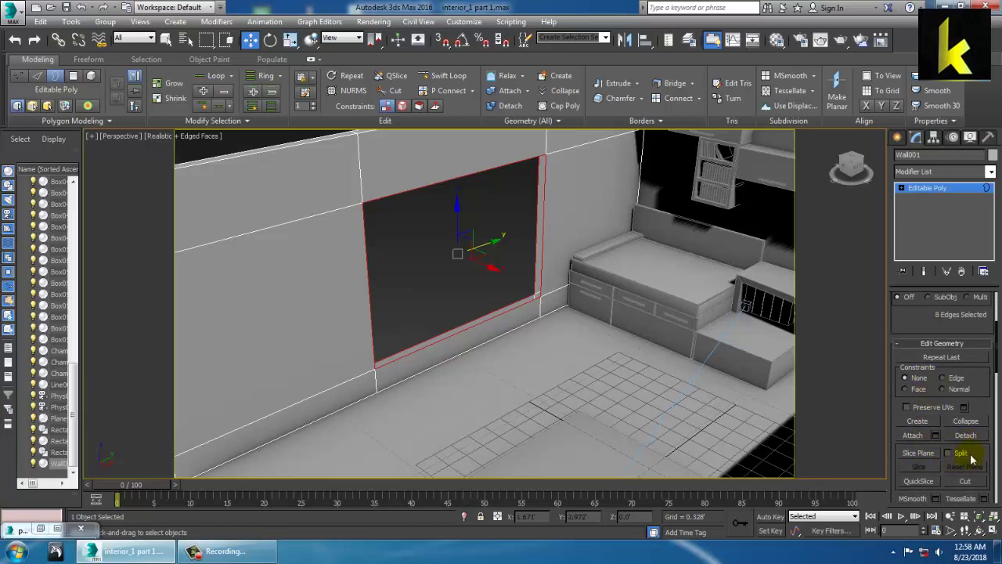
drag(984, 458, 981, 378)
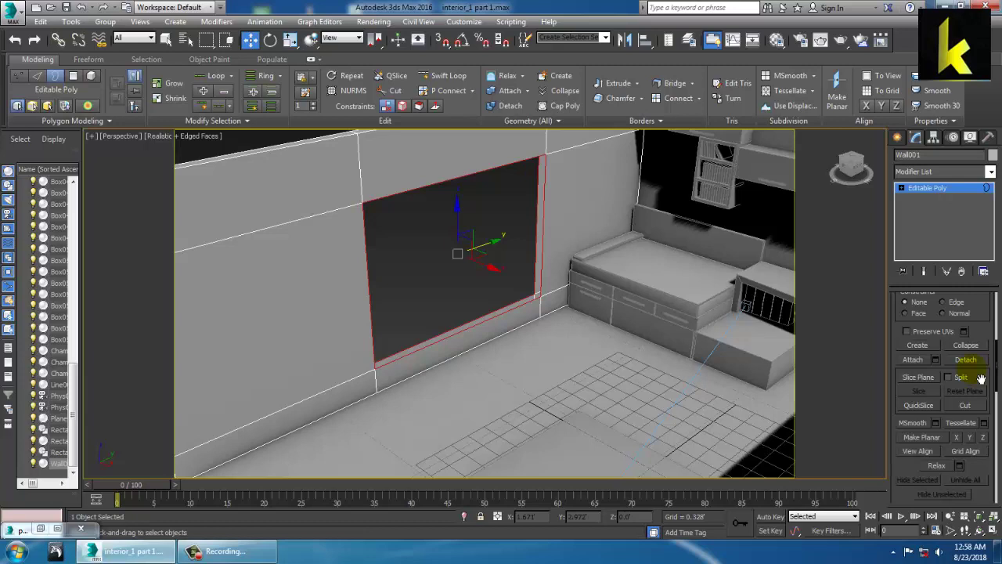
drag(919, 475, 916, 112)
scroll(980, 385, down, 3)
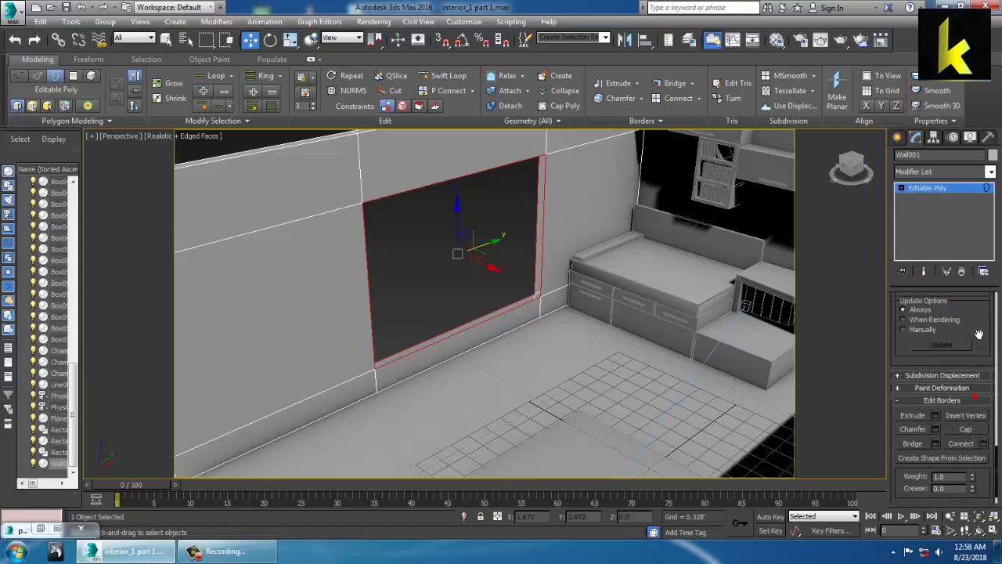
click(935, 428)
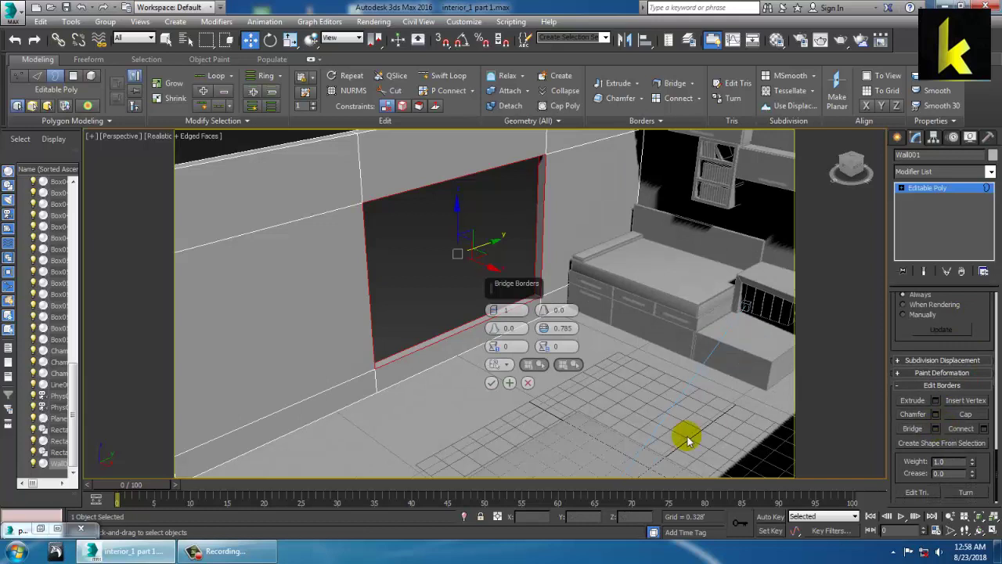
click(491, 382)
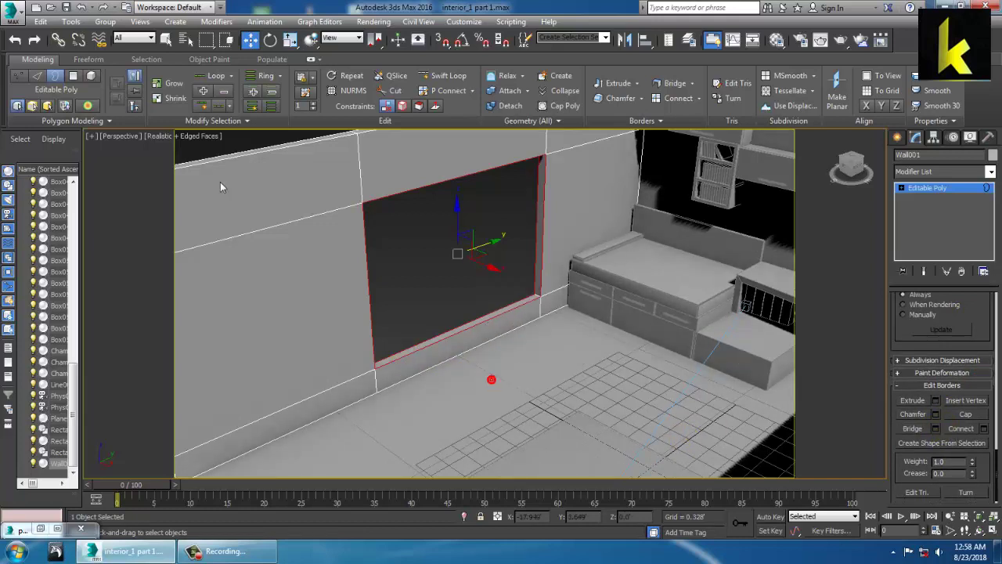
Step: Thicken the window wall by moving its outer vertices slightly outward along X in the Top view
click(42, 530)
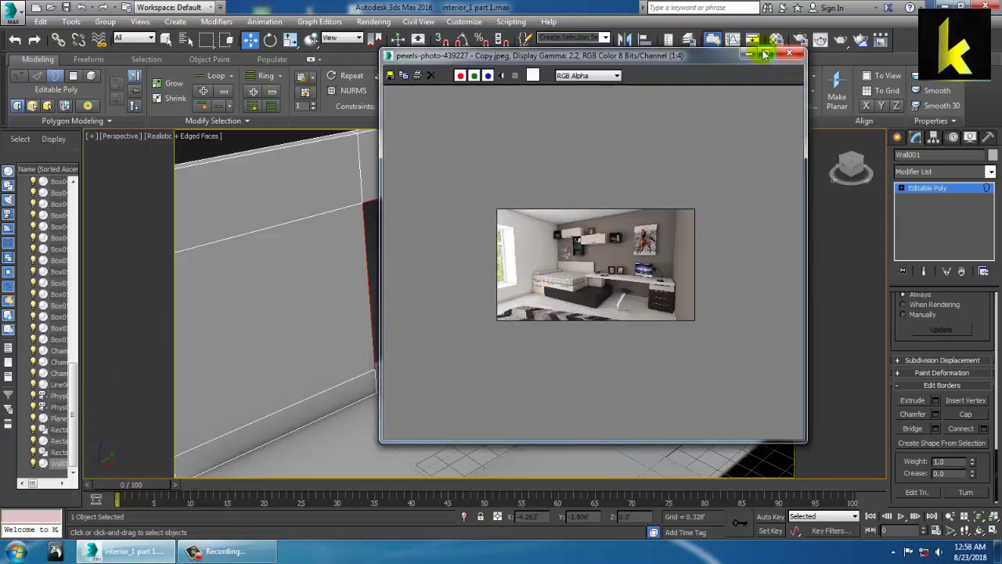
click(749, 54)
key(alt+w)
middle_drag(431, 224, 422, 167)
key(alt+w)
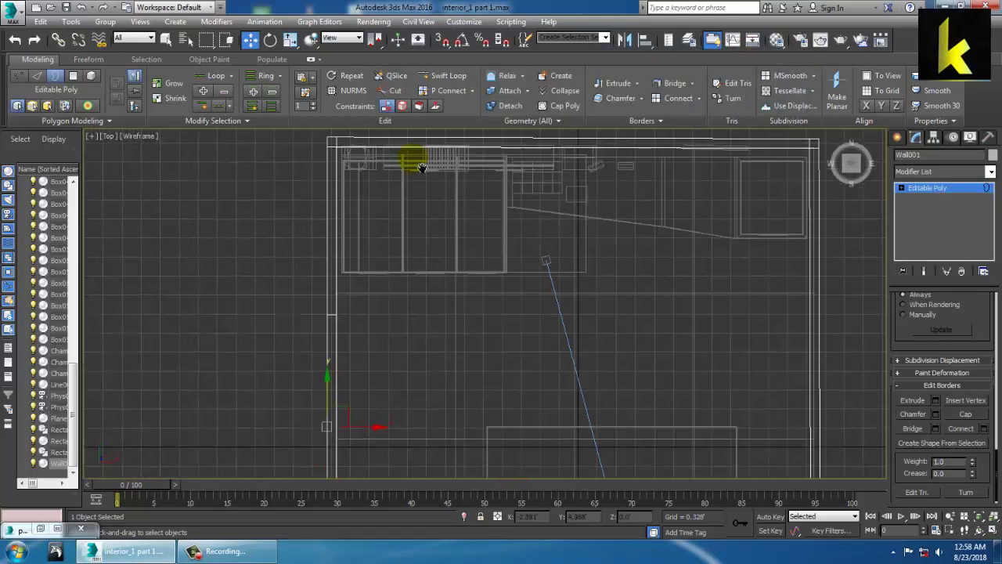
scroll(412, 213, down, 3)
middle_drag(410, 216, 426, 209)
key(1)
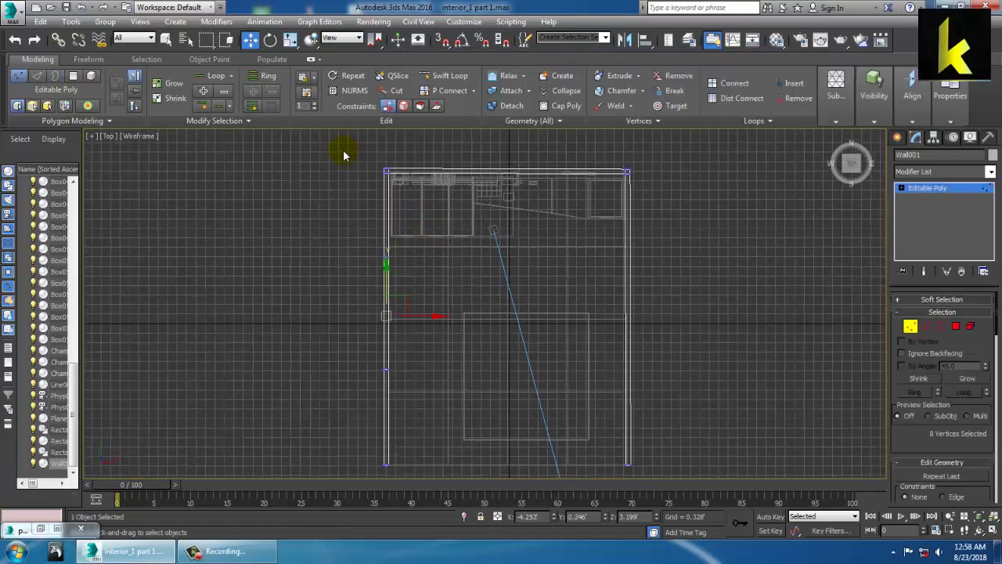
drag(381, 479, 389, 501)
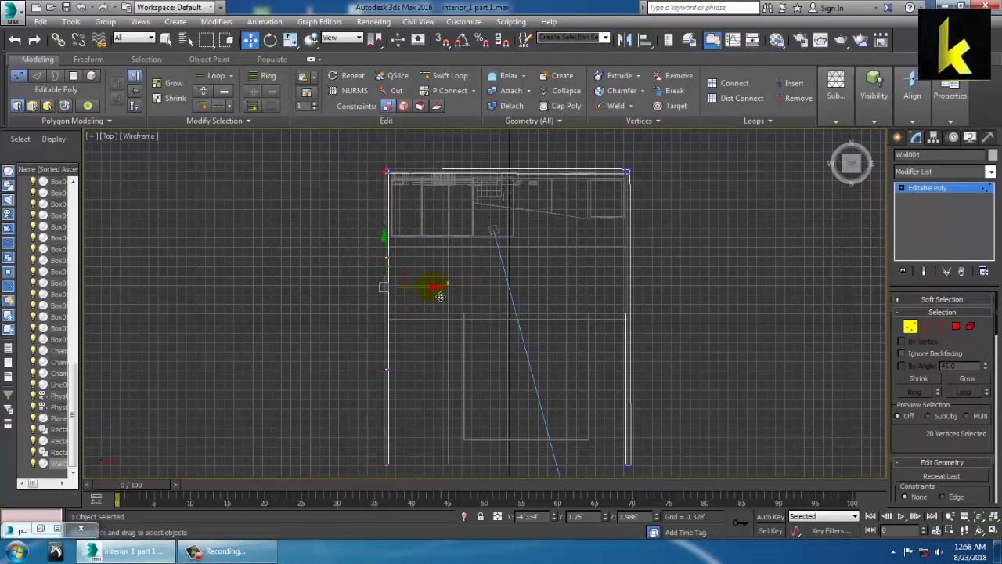
drag(440, 295, 433, 300)
key(alt+w)
click(649, 425)
key(alt+w)
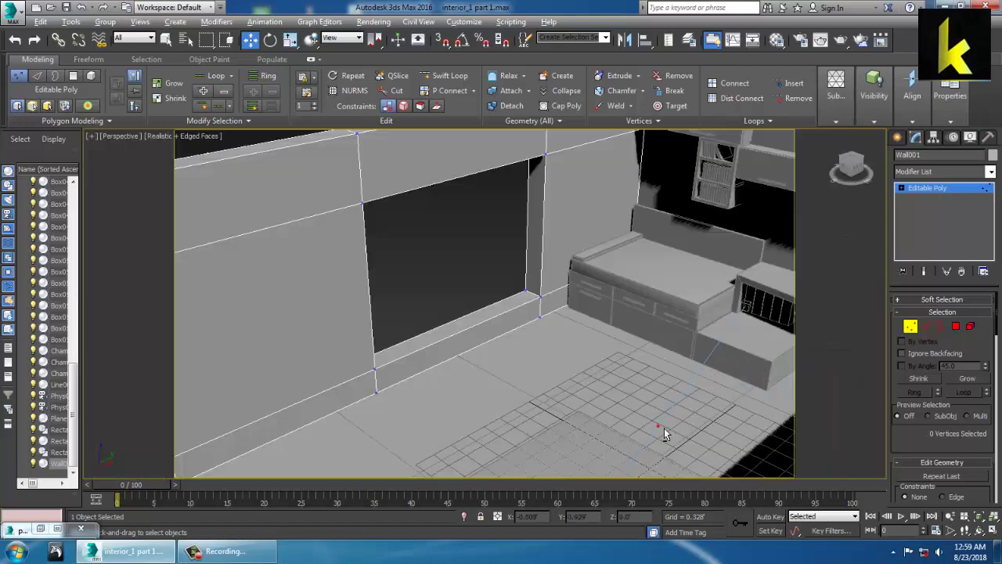
alt+middle_drag(685, 339, 639, 330)
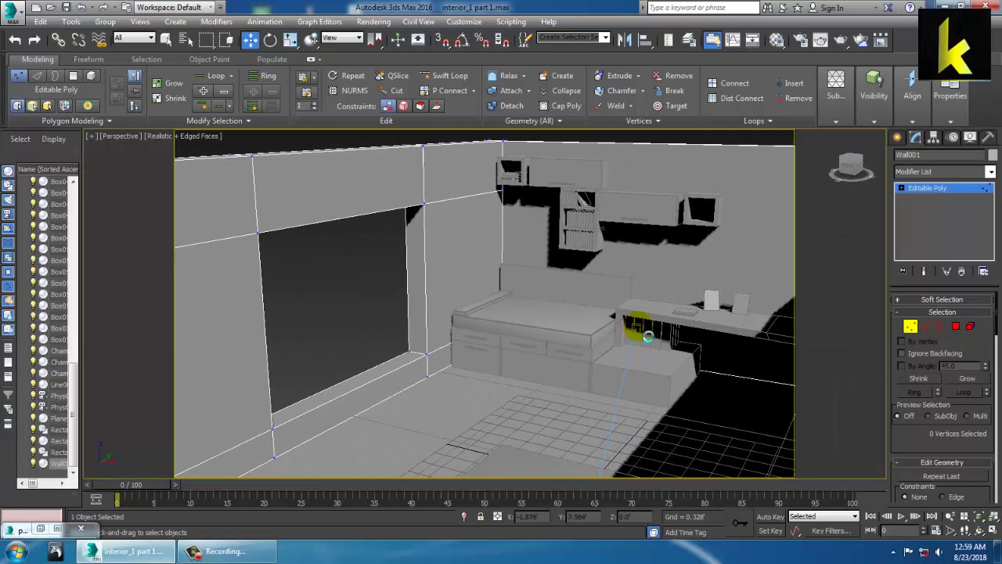
Step: Enlarge the reference photo on the desk and stool area and place it beside the model
click(43, 529)
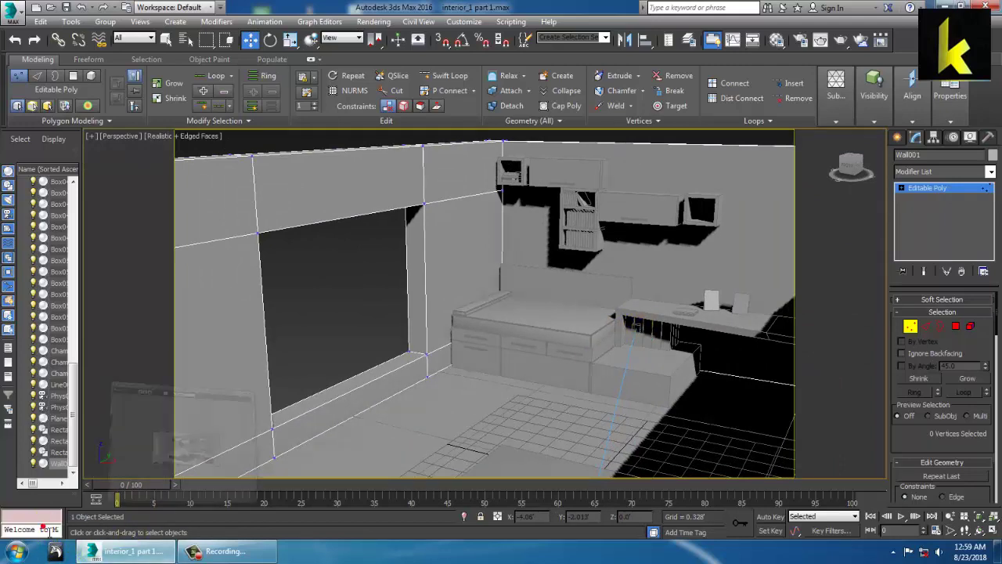
scroll(596, 267, up, 1)
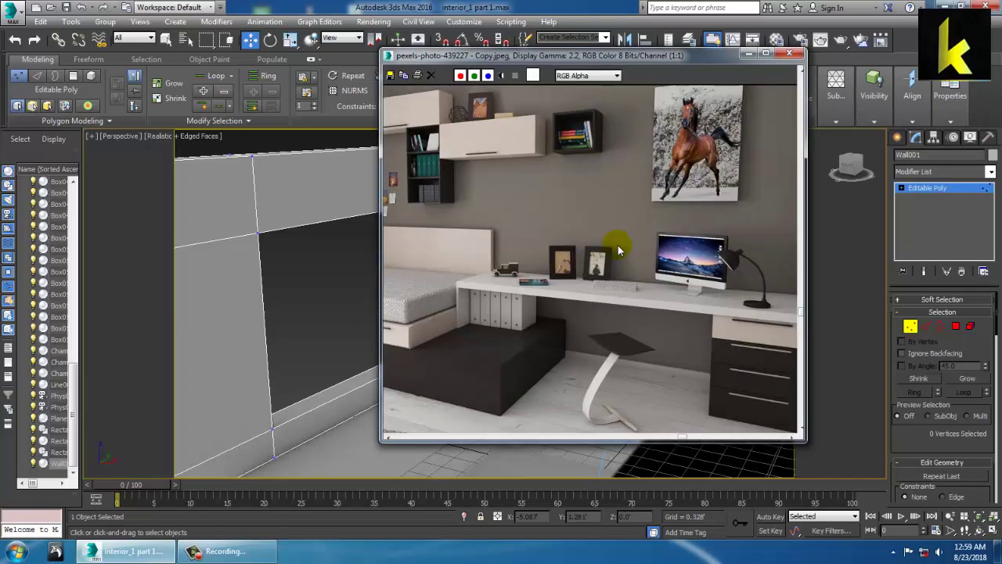
scroll(617, 245, up, 1)
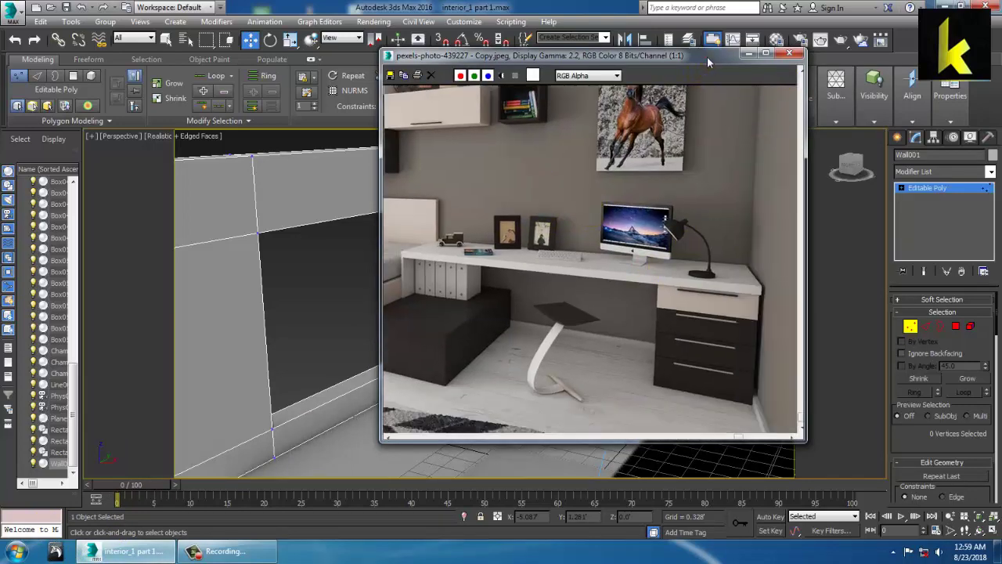
drag(707, 59, 339, 31)
click(633, 347)
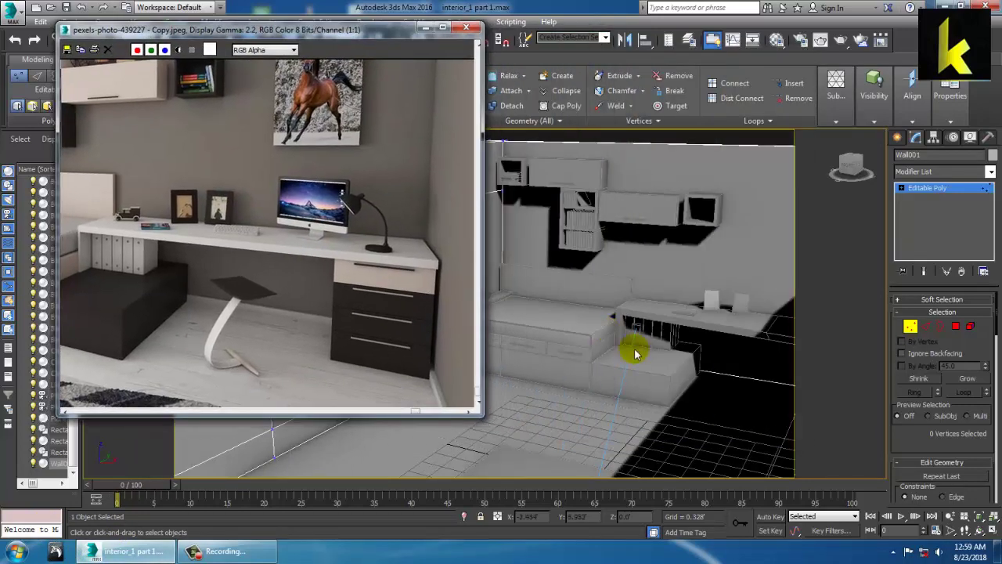
Step: Draw a three-point line with AutoGrid off in the Front view, tracing the stool's slanted leg and base under the desk
click(642, 352)
scroll(664, 276, up, 6)
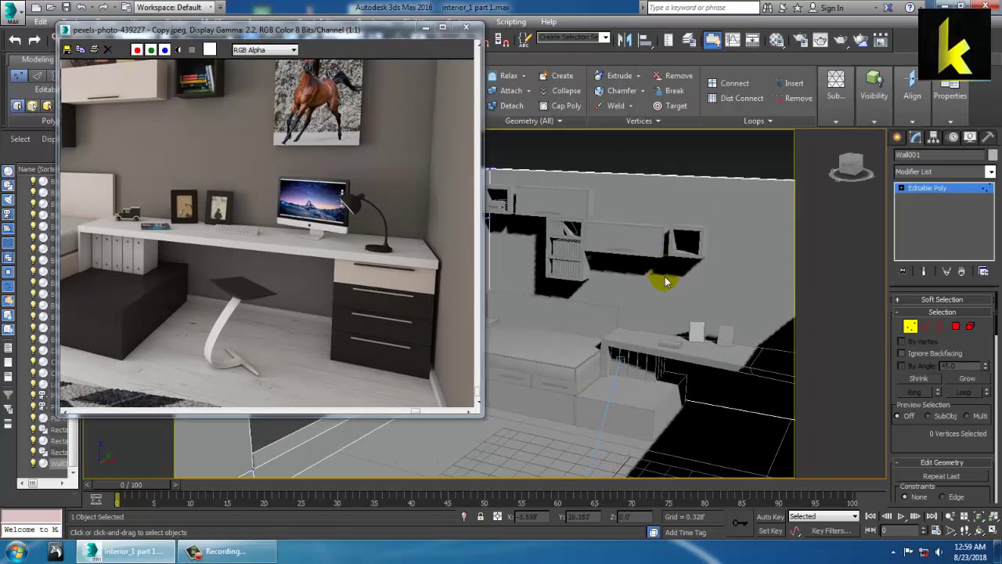
middle_drag(621, 253, 739, 302)
middle_drag(677, 299, 601, 225)
scroll(600, 225, down, 3)
key(alt+w)
click(606, 229)
key(alt+w)
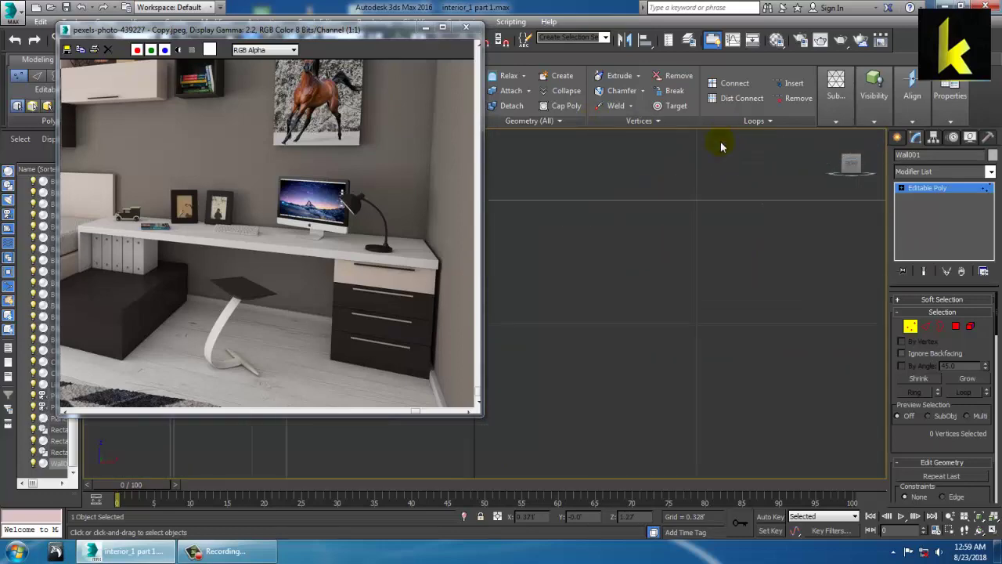
middle_drag(720, 146, 565, 274)
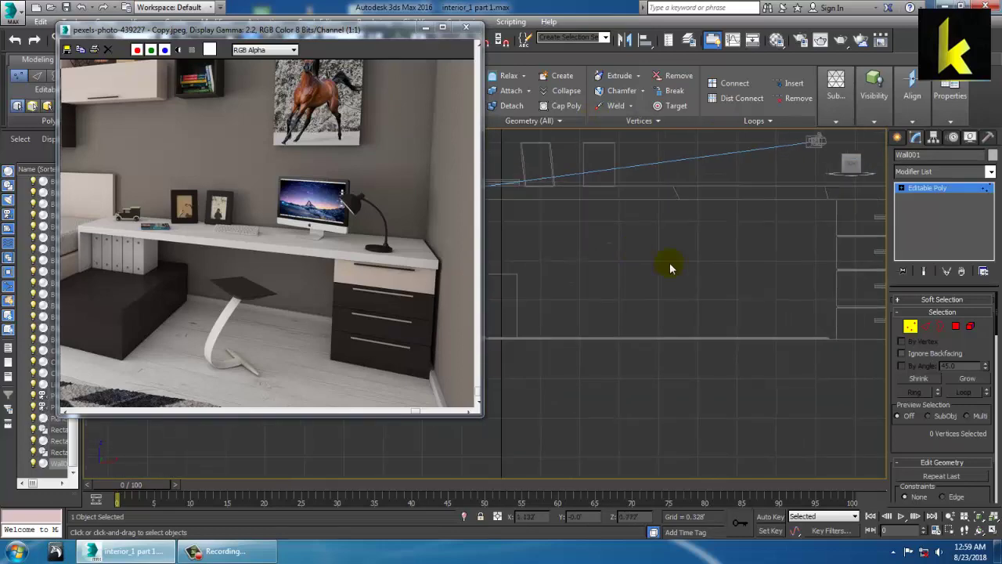
click(897, 137)
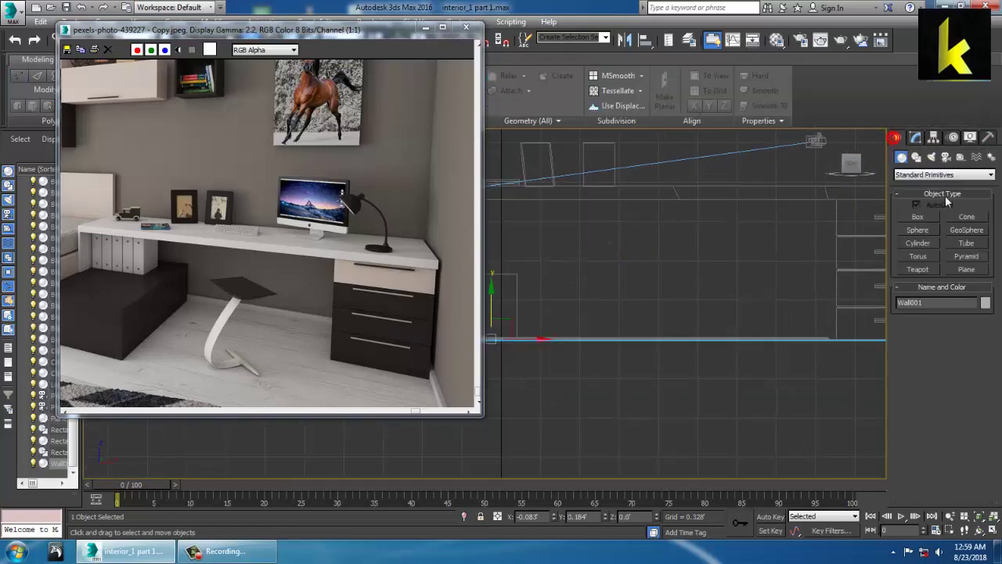
click(931, 157)
click(917, 227)
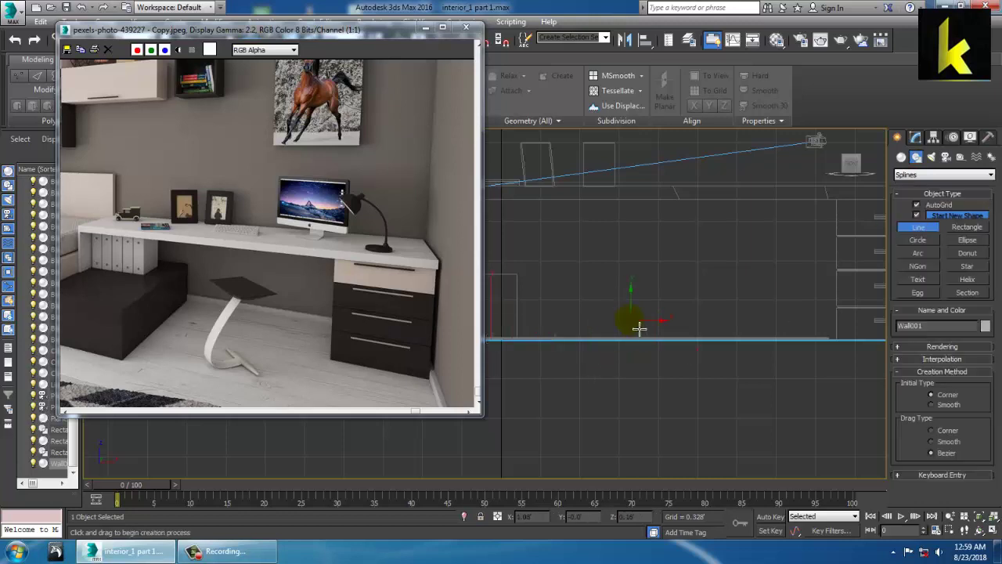
middle_drag(640, 329, 583, 343)
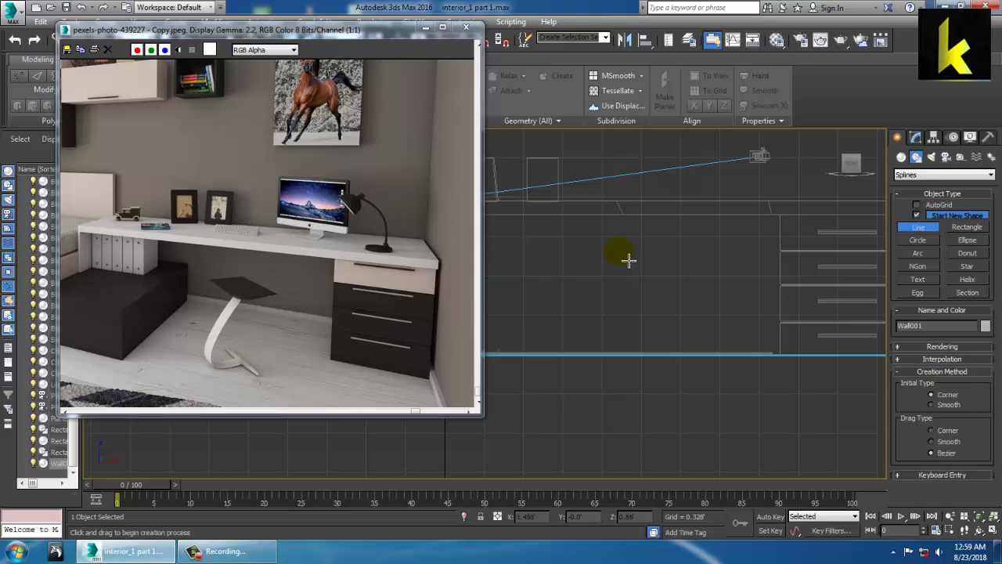
click(619, 251)
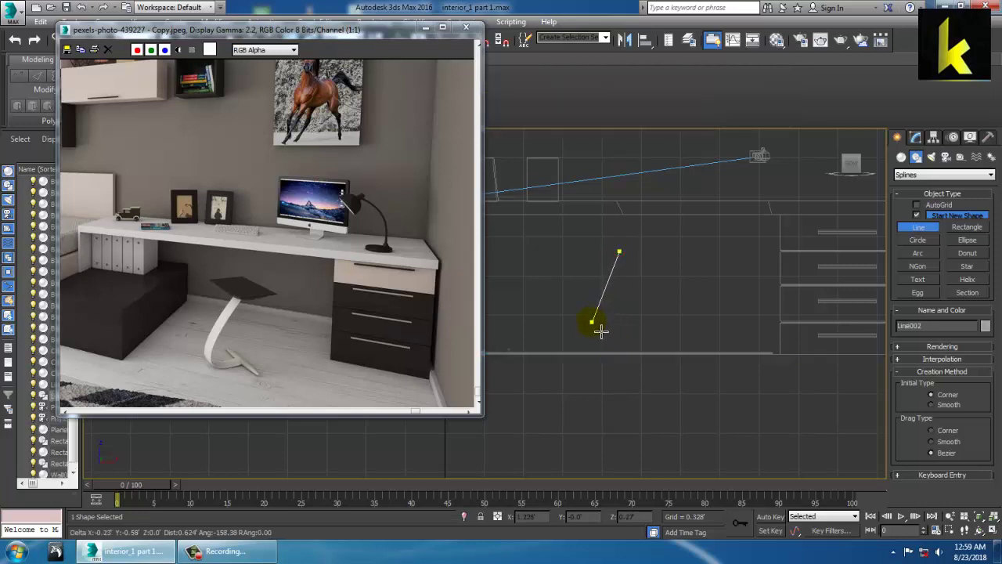
click(590, 329)
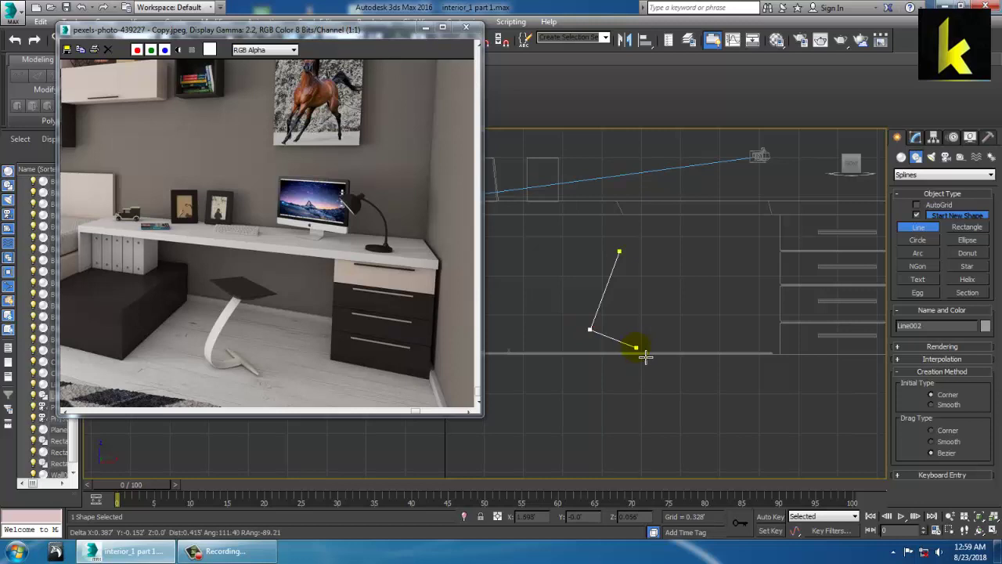
drag(637, 348, 655, 340)
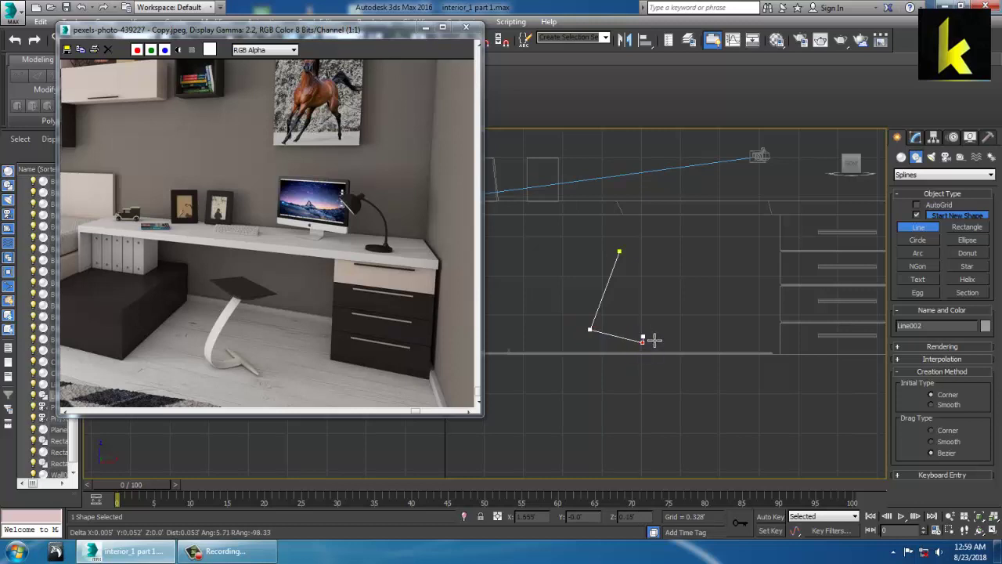
right_click(659, 337)
right_click(690, 362)
Step: Fillet the lower corner vertex of the stool leg line by about 0.172'
key(1)
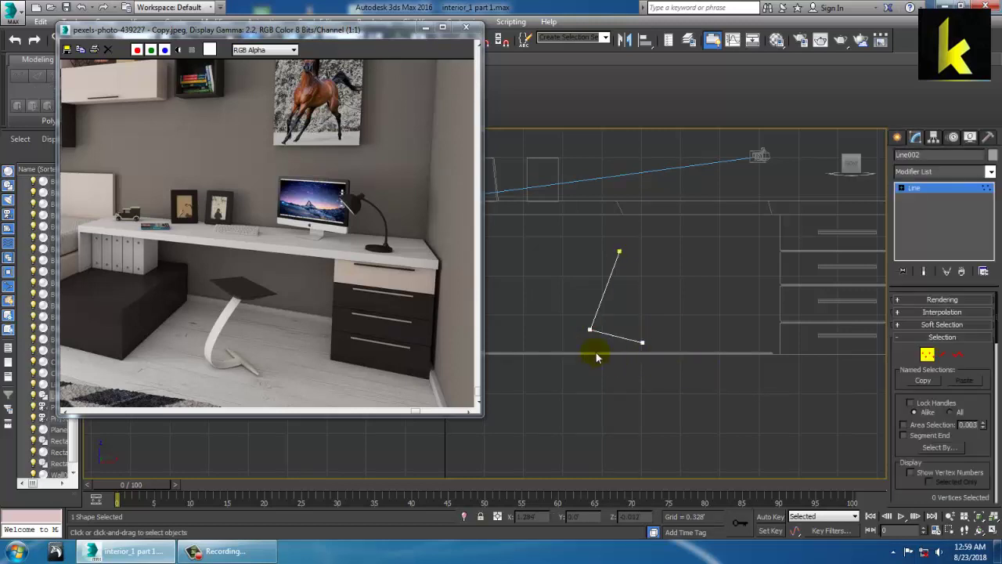
drag(606, 342, 607, 343)
drag(996, 454, 973, 105)
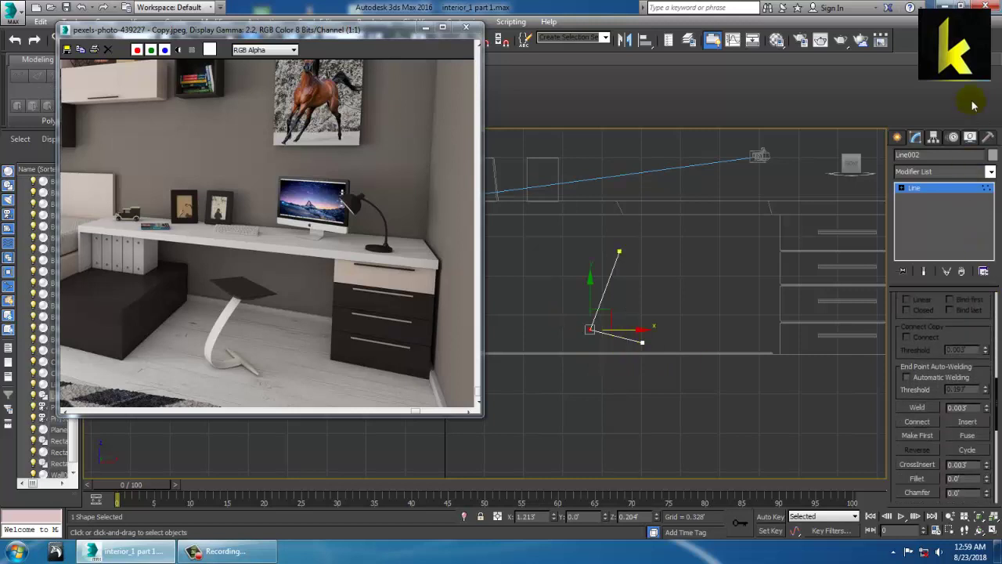
click(915, 479)
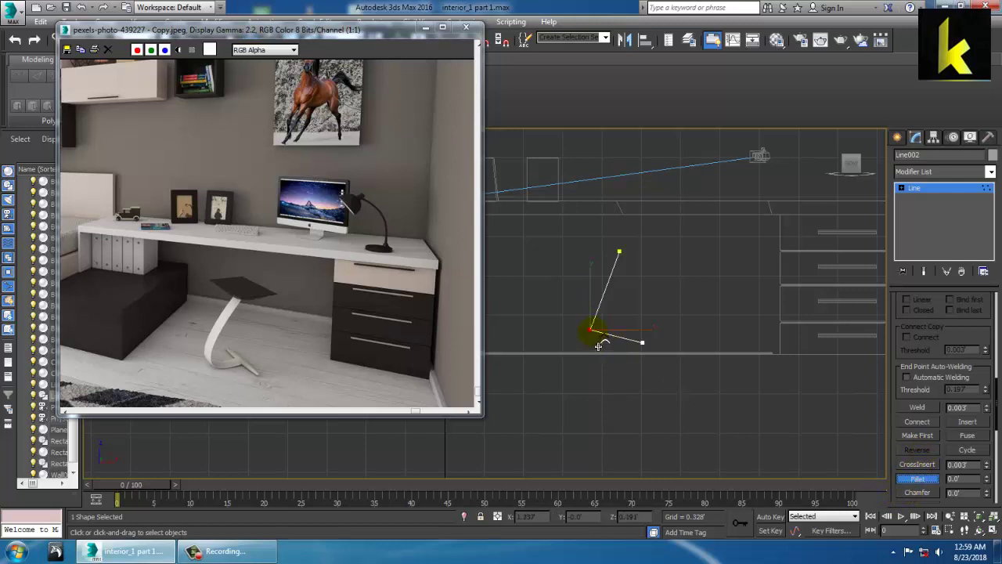
drag(597, 345, 593, 326)
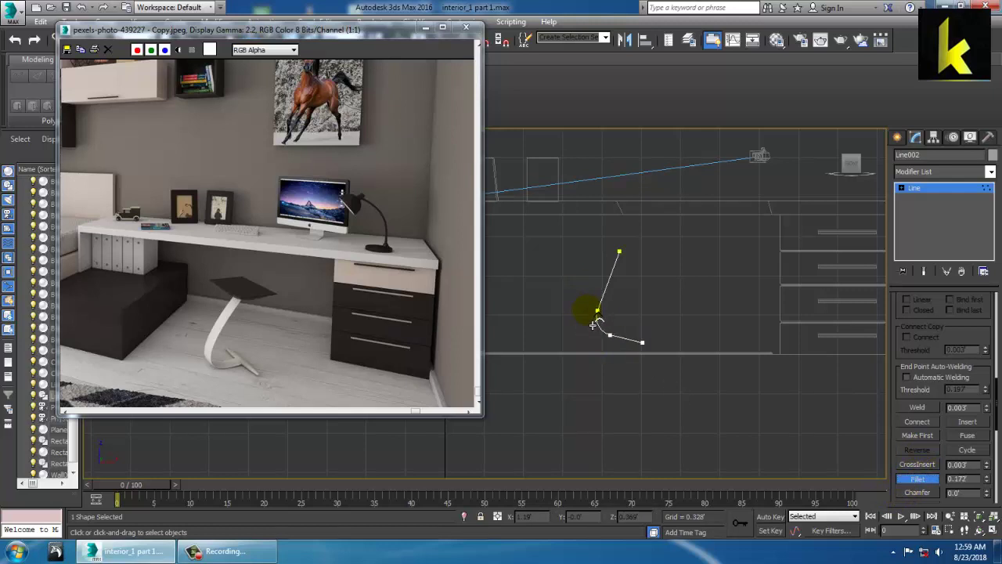
right_click(594, 327)
key(1)
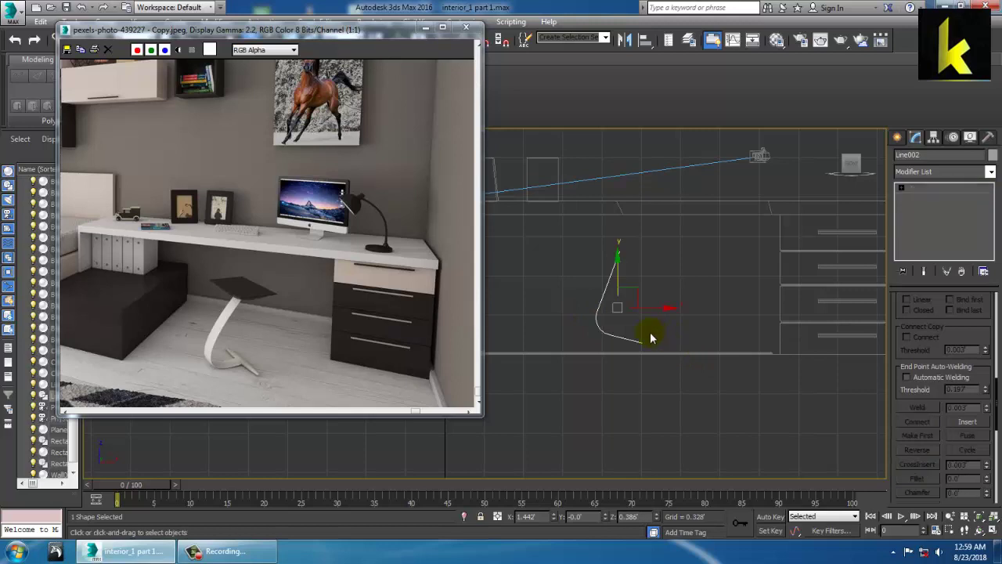
Step: Raise the base's end vertex slightly, then lower the bend and base vertices together to just above the floor
key(1)
drag(632, 324, 650, 312)
drag(551, 290, 662, 365)
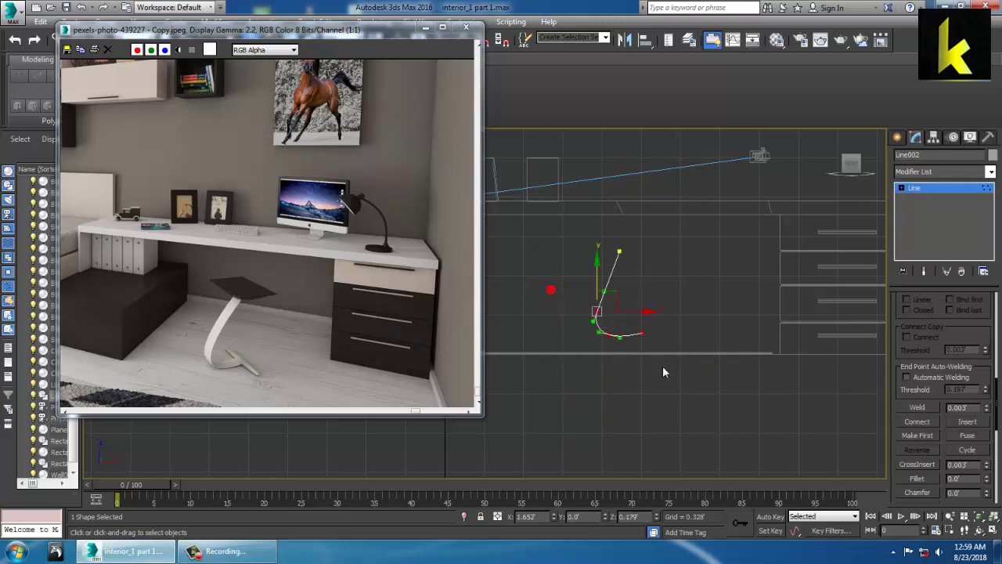
drag(598, 281, 621, 305)
click(640, 300)
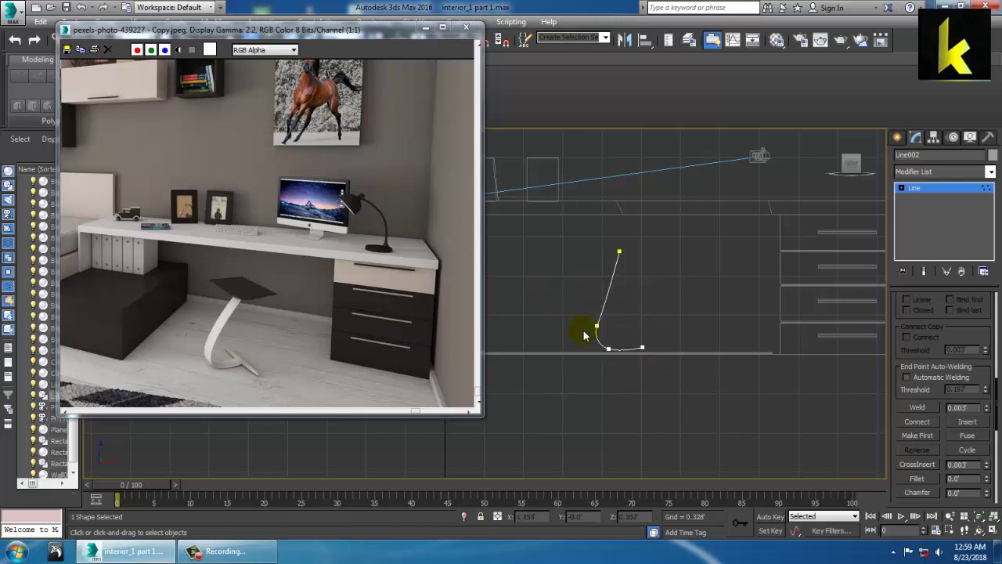
Step: Move the upper vertex of the leg's bend slightly outward along X to widen the curve
drag(587, 347, 589, 345)
drag(631, 309, 574, 332)
mouse_move(630, 315)
mouse_down()
mouse_move(587, 342)
mouse_move(627, 326)
mouse_up()
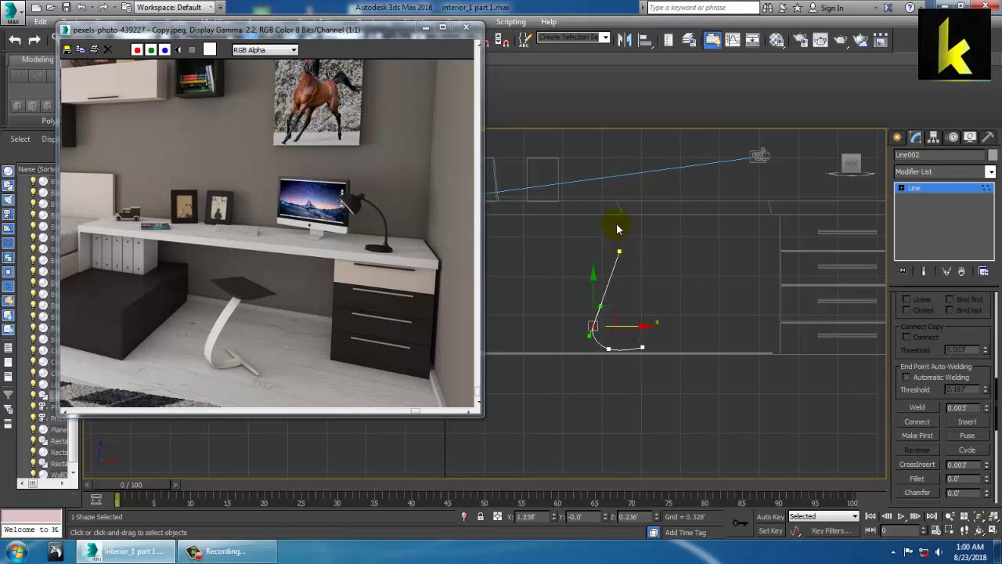
drag(645, 269, 644, 270)
drag(628, 220, 628, 218)
Step: Enable the stool leg line's thickness in the viewport with a rectangular cross-section
key(alt+w)
click(739, 412)
key(alt+w)
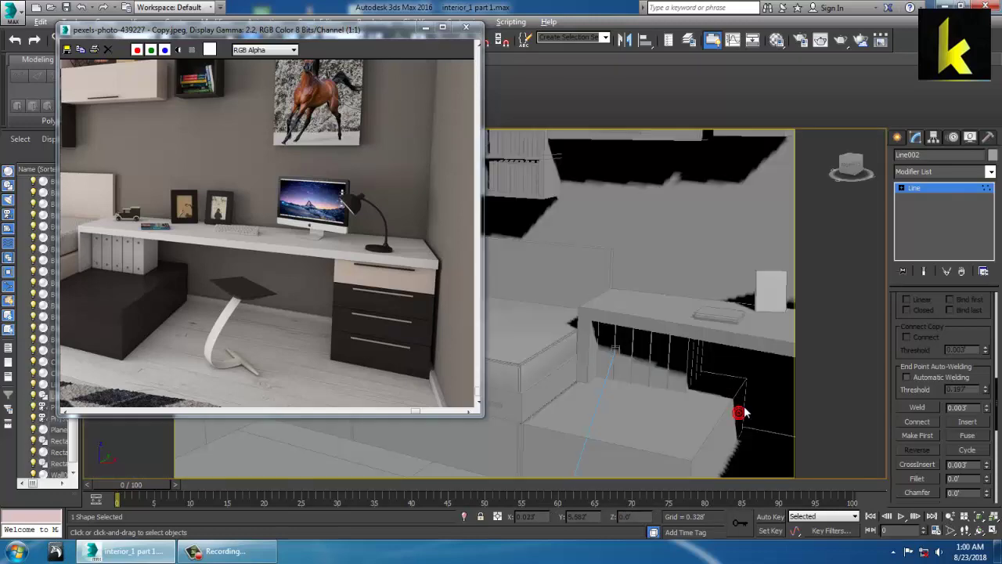
middle_drag(721, 390, 699, 334)
scroll(647, 332, down, 4)
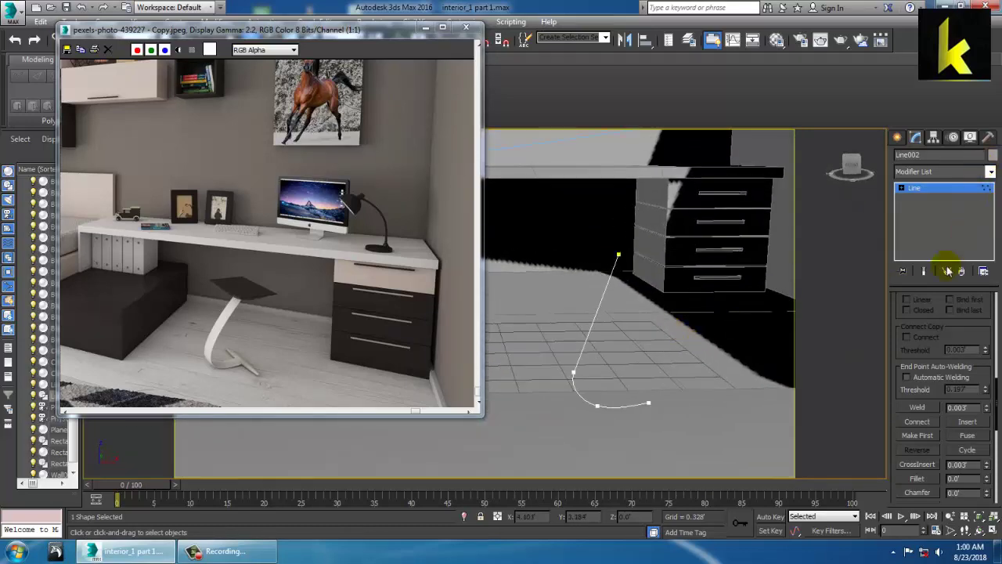
scroll(935, 325, up, 5)
scroll(916, 352, up, 4)
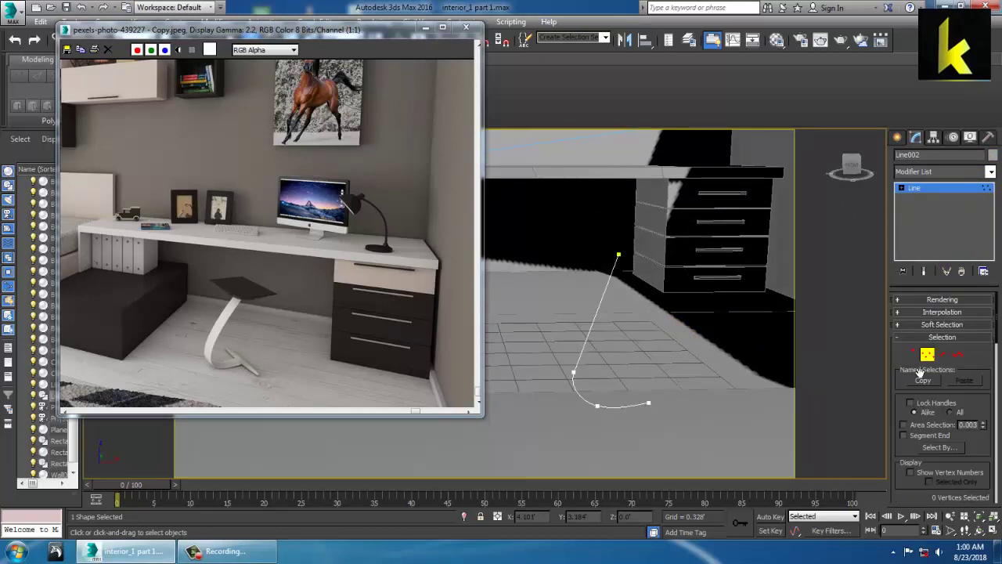
click(931, 299)
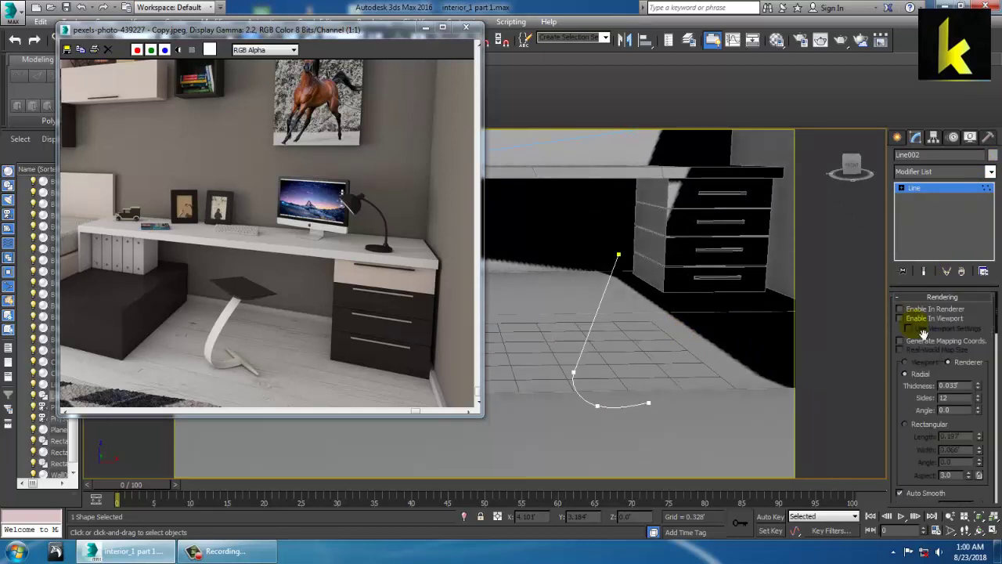
click(900, 319)
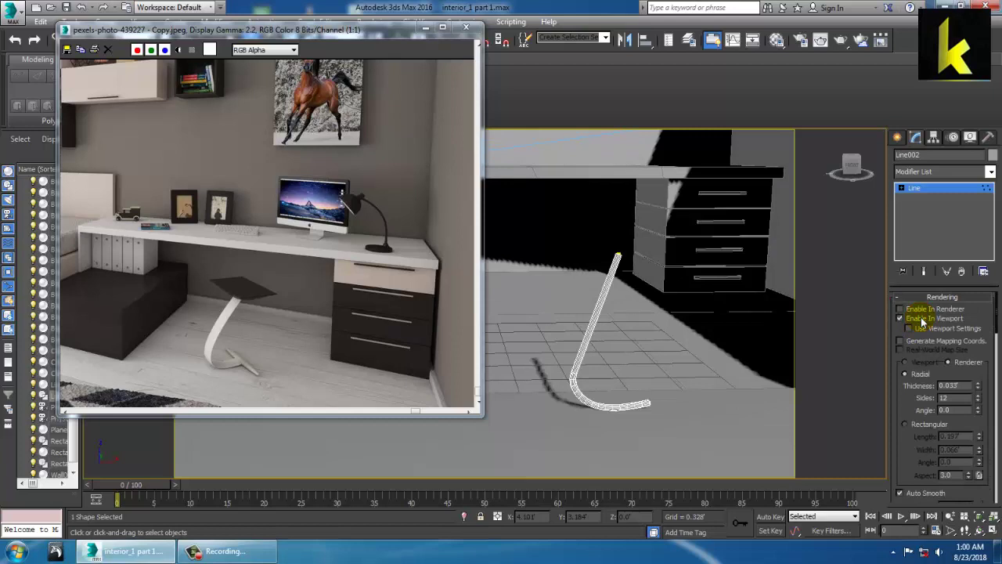
click(905, 425)
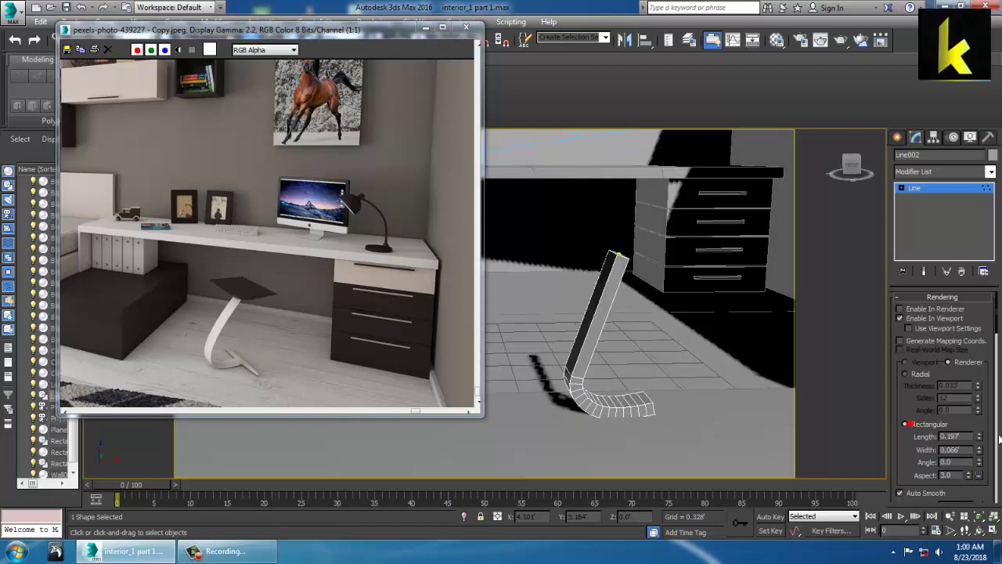
Step: Slim the leg's rectangular cross-section to a length of 0.148' and a width of 0.027'
drag(980, 437, 996, 491)
drag(980, 438, 994, 473)
alt+middle_drag(637, 268, 657, 275)
key(alt+w)
key(alt+w)
scroll(709, 227, up, 8)
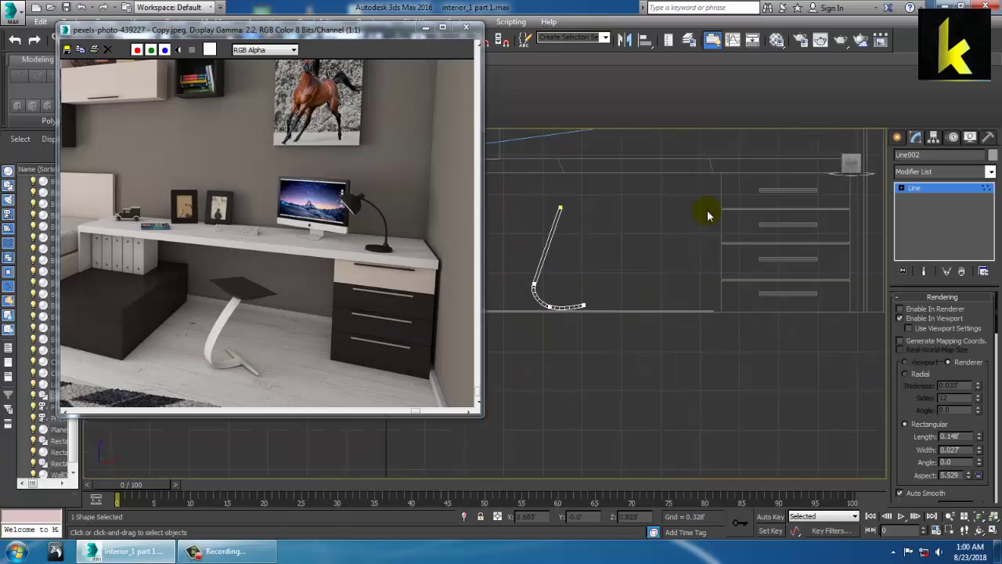
scroll(729, 246, down, 5)
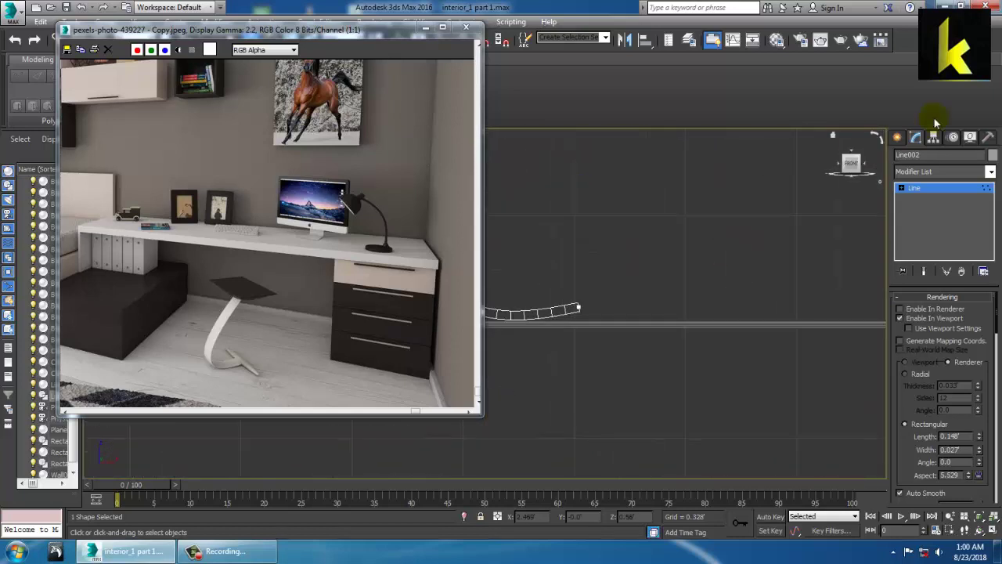
click(898, 138)
click(901, 156)
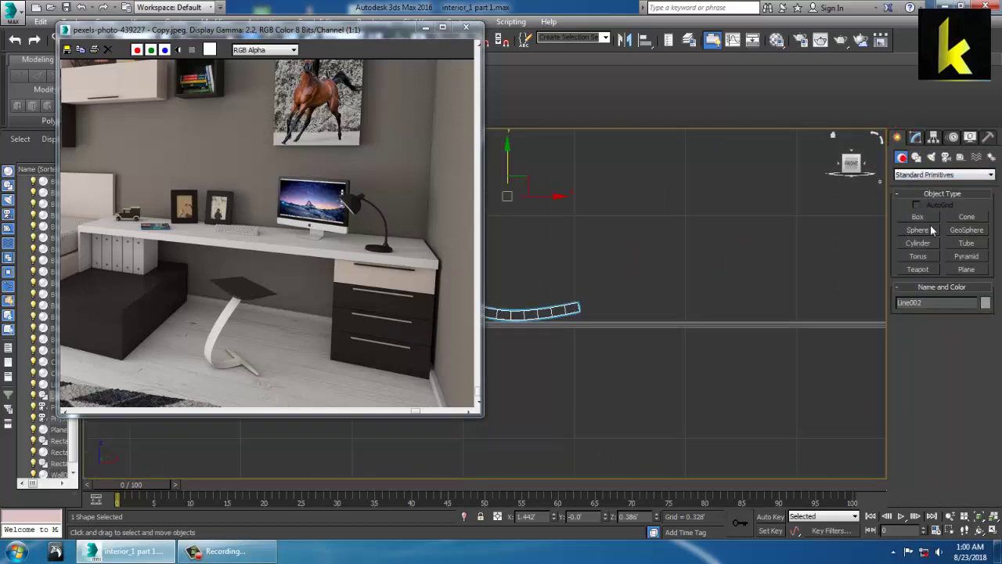
click(917, 243)
scroll(650, 375, down, 3)
scroll(637, 327, up, 5)
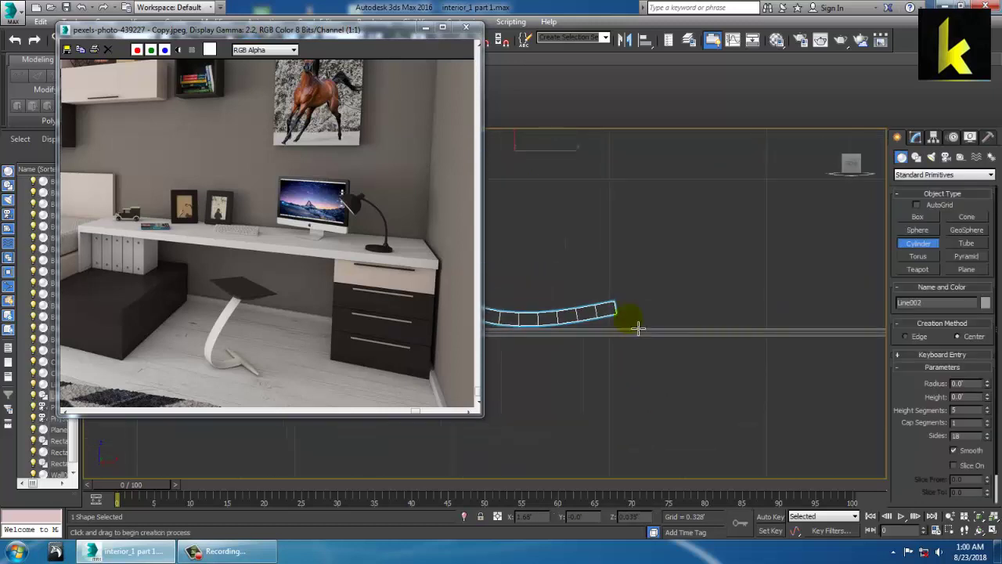
click(932, 174)
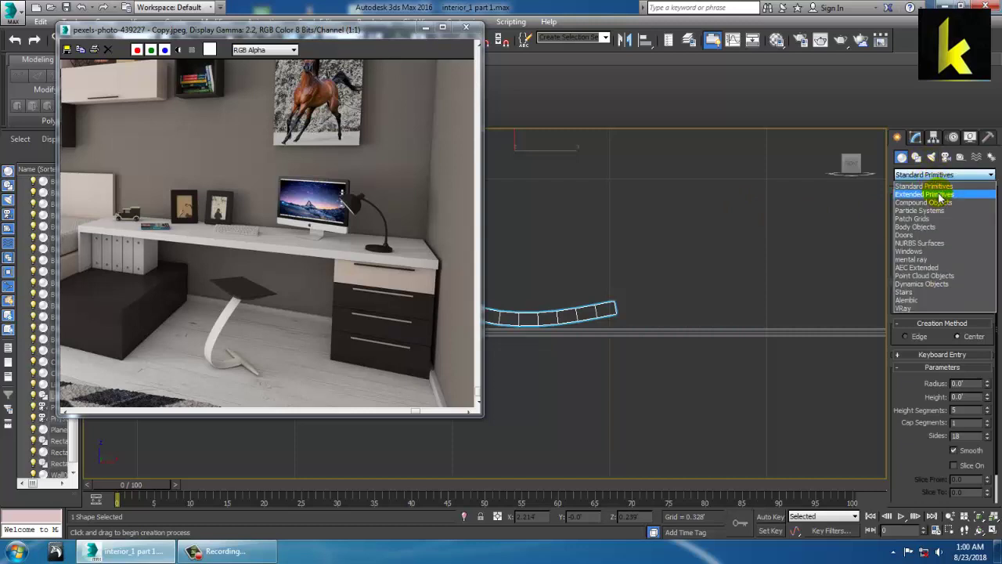
click(939, 202)
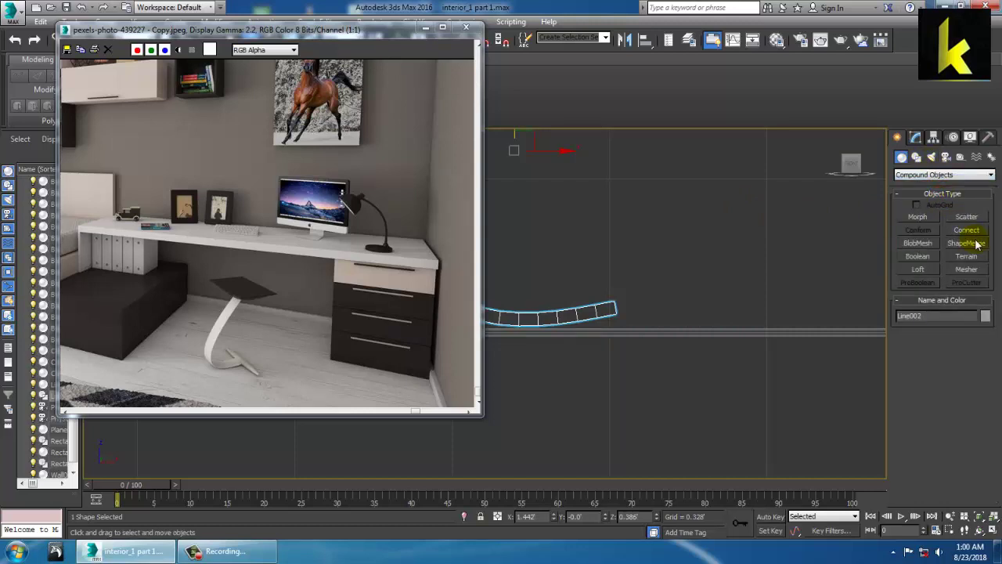
Step: Try to create a ChamferCyl extended primitive with a radius of about 0.033' at the tip of the stool base
click(937, 174)
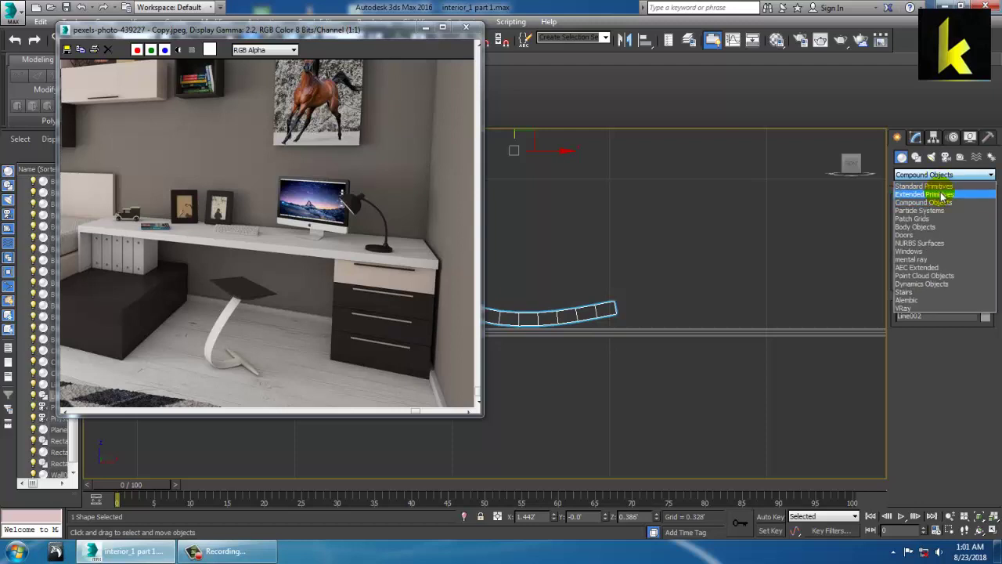
click(942, 195)
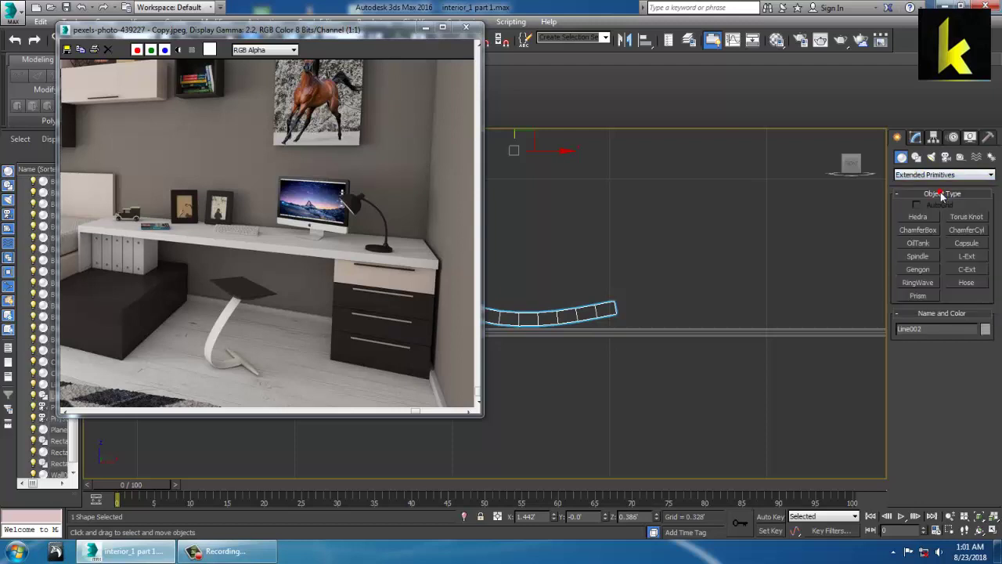
click(965, 229)
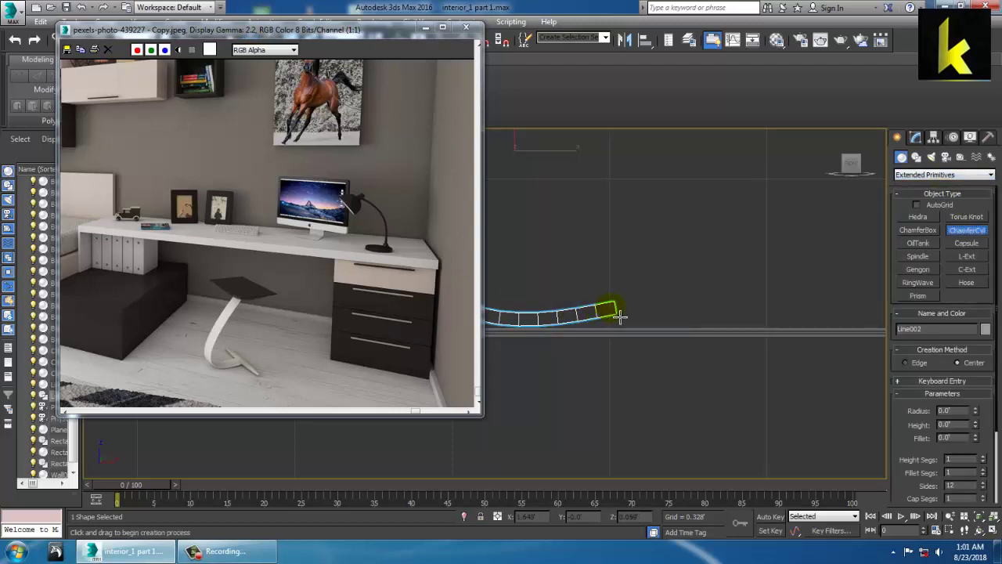
drag(611, 308, 628, 326)
click(650, 396)
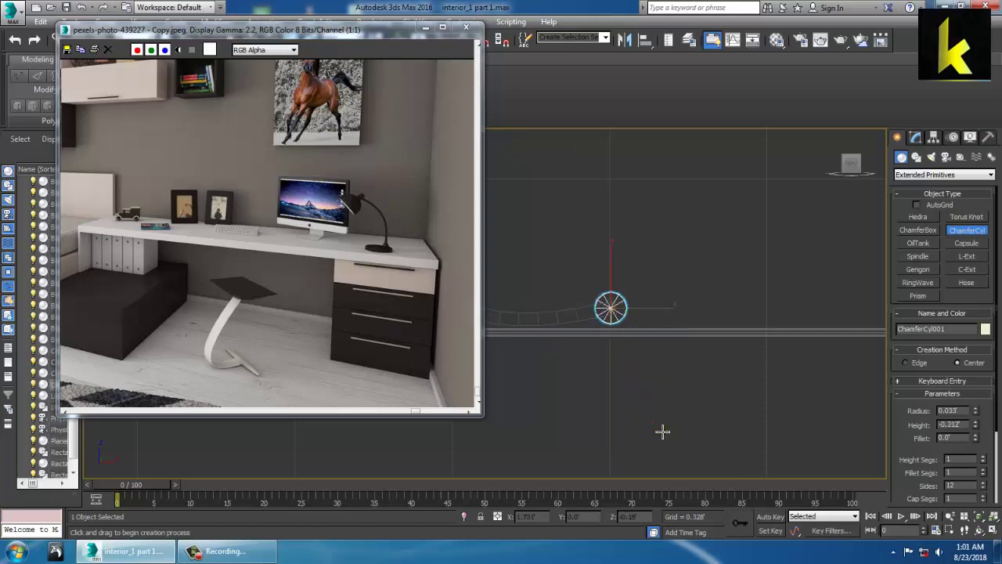
key(ctrl+z)
Step: Create a ChamferCyl about 0.036' in radius and 0.179' high, with a fillet of about 0.036', at the tip of the stool base
key(alt+w)
middle_drag(722, 186, 703, 186)
key(alt+w)
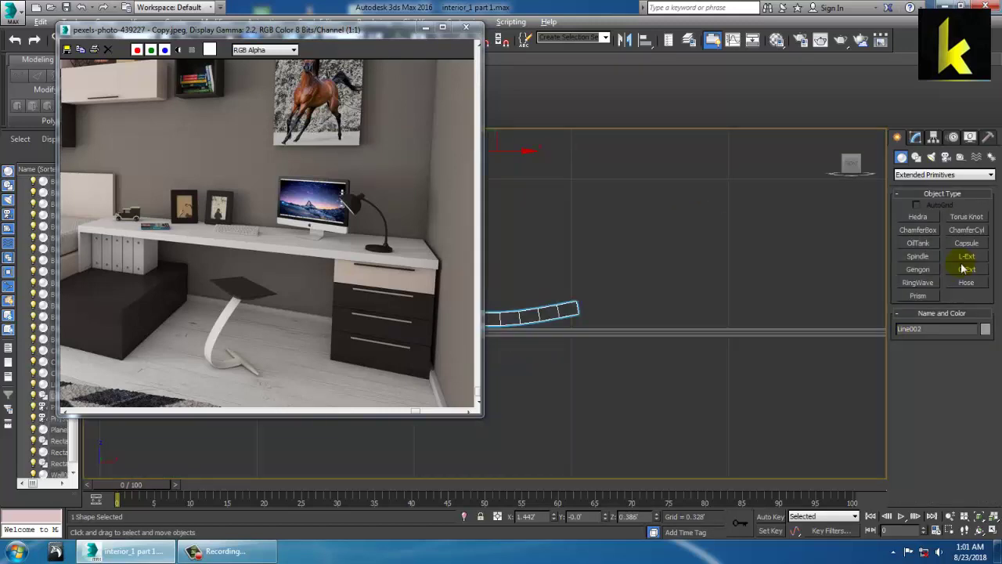
click(966, 230)
drag(575, 306, 601, 323)
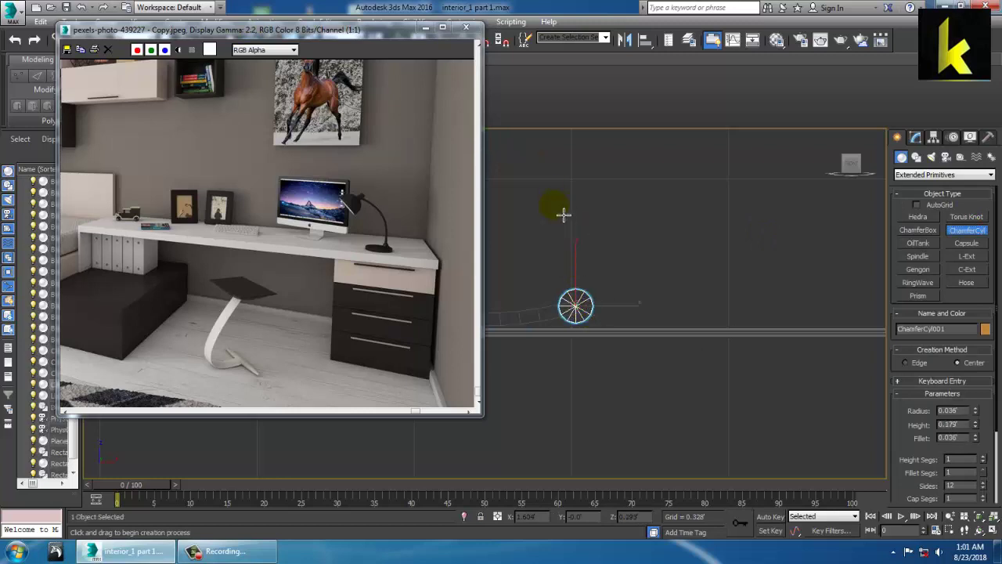
key(w)
key(alt+w)
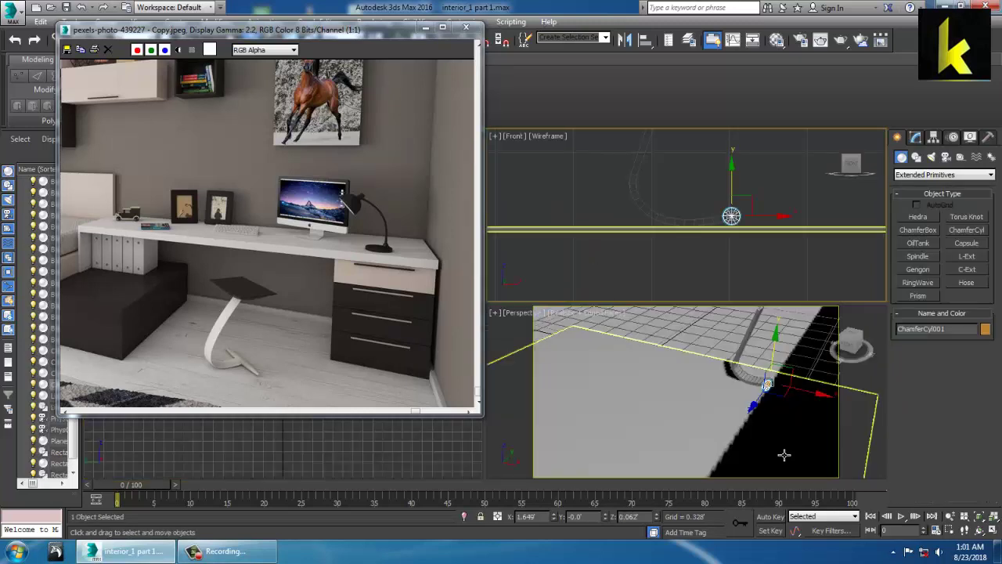
right_click(782, 454)
key(z)
key(alt+w)
scroll(704, 393, down, 6)
scroll(689, 392, up, 6)
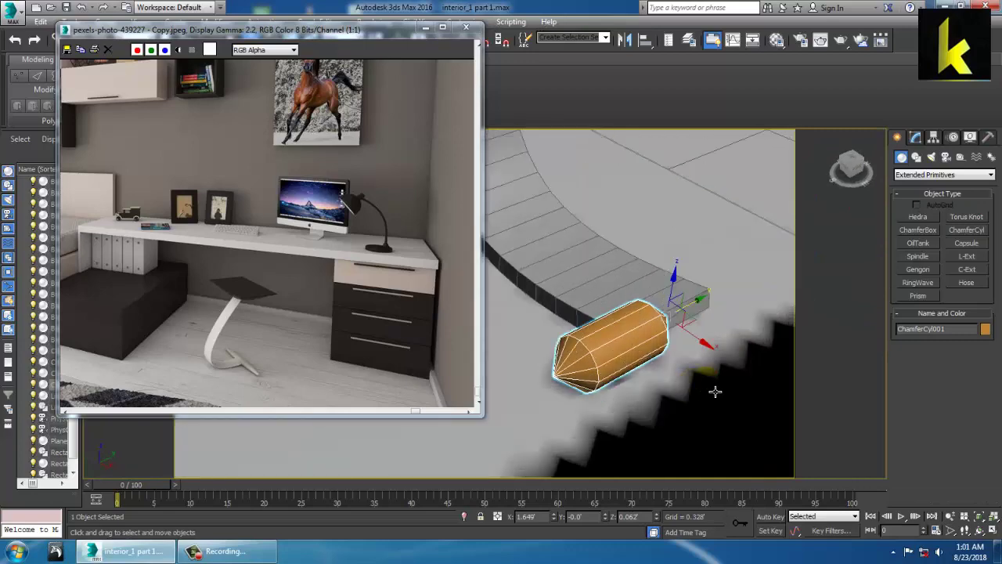
alt+middle_drag(668, 395, 648, 391)
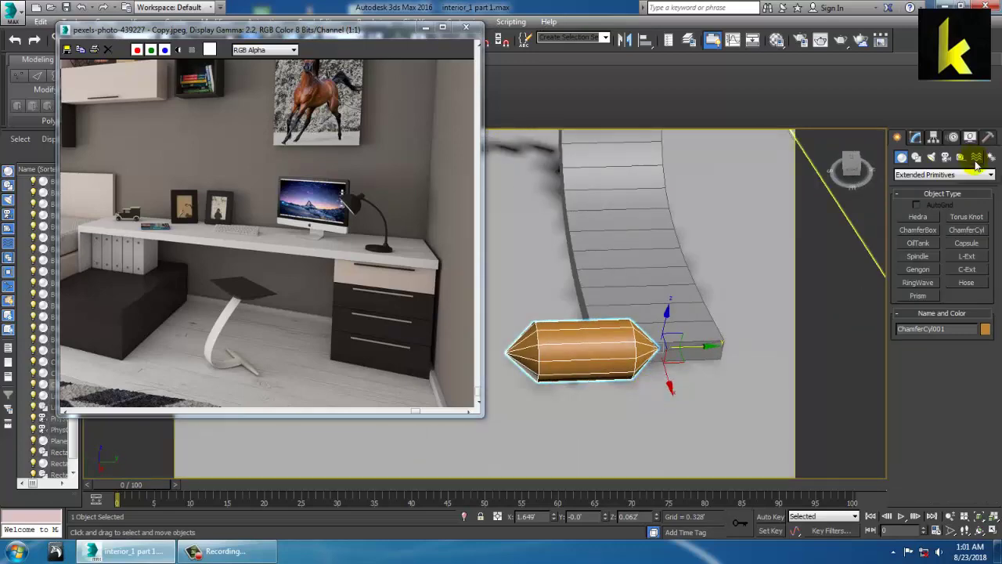
Step: Slim and lengthen the chamfered cylinder to radius 0.026', height 0.313' and fillet 0.023'
click(912, 138)
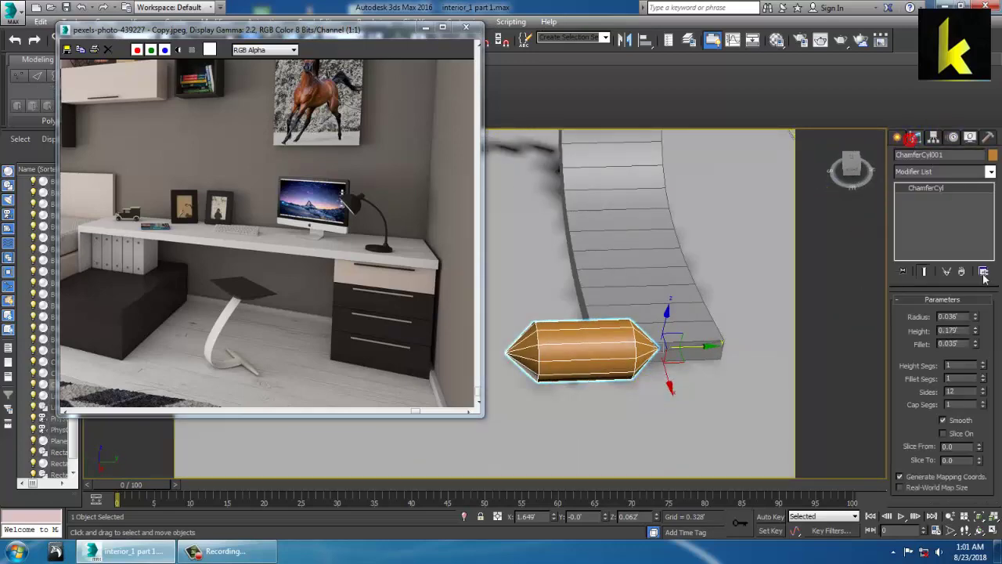
click(976, 342)
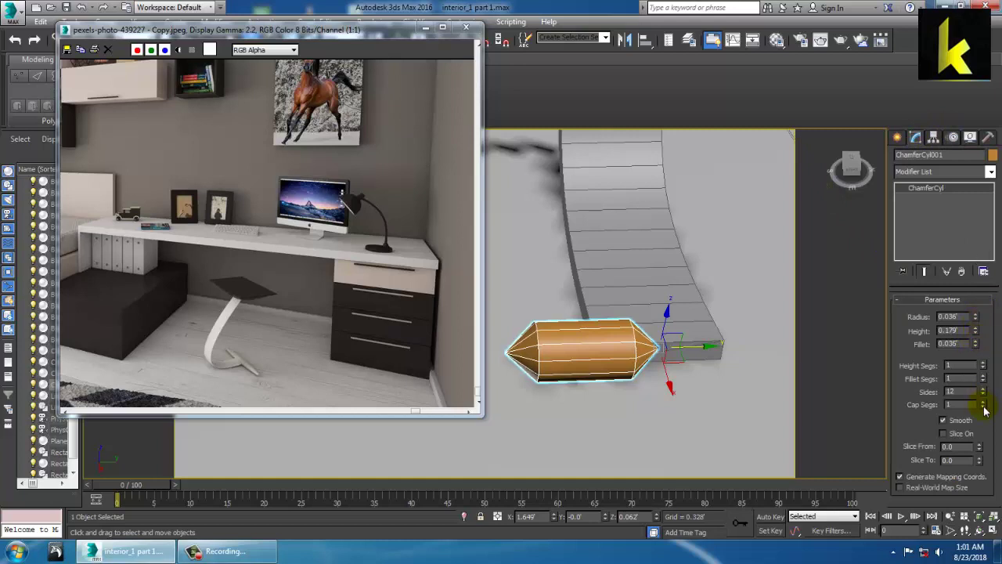
drag(988, 366, 996, 423)
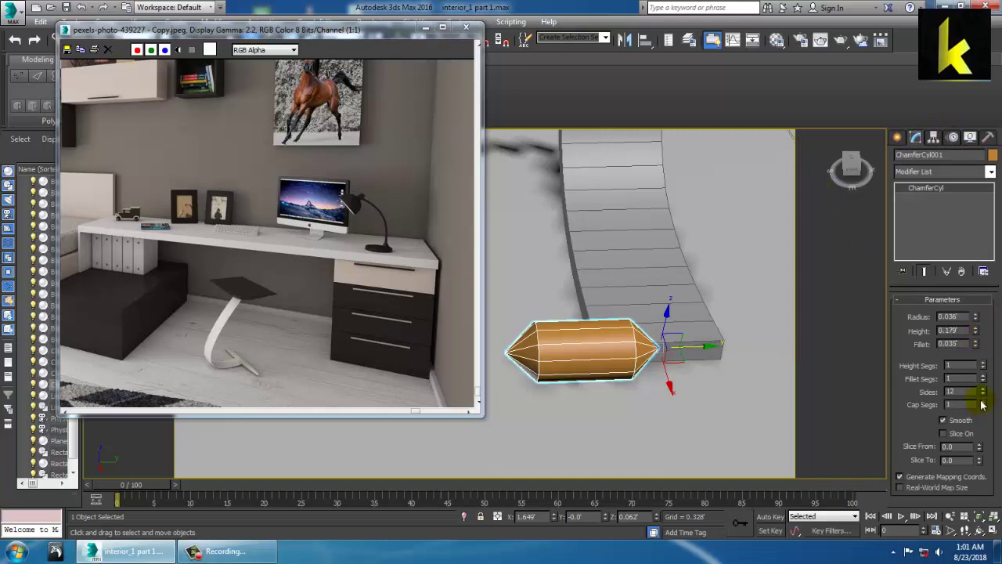
click(584, 349)
click(573, 345)
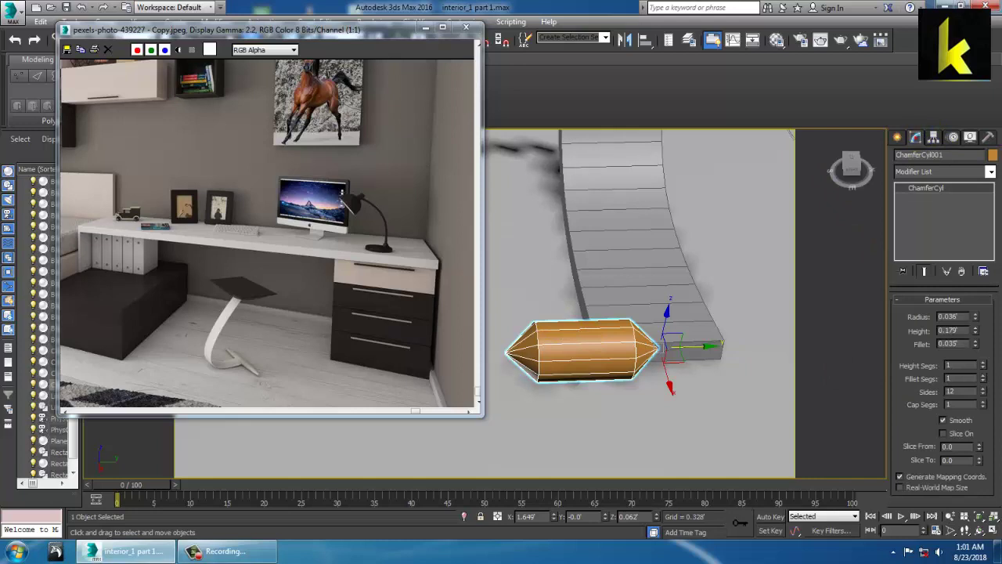
drag(976, 343, 981, 290)
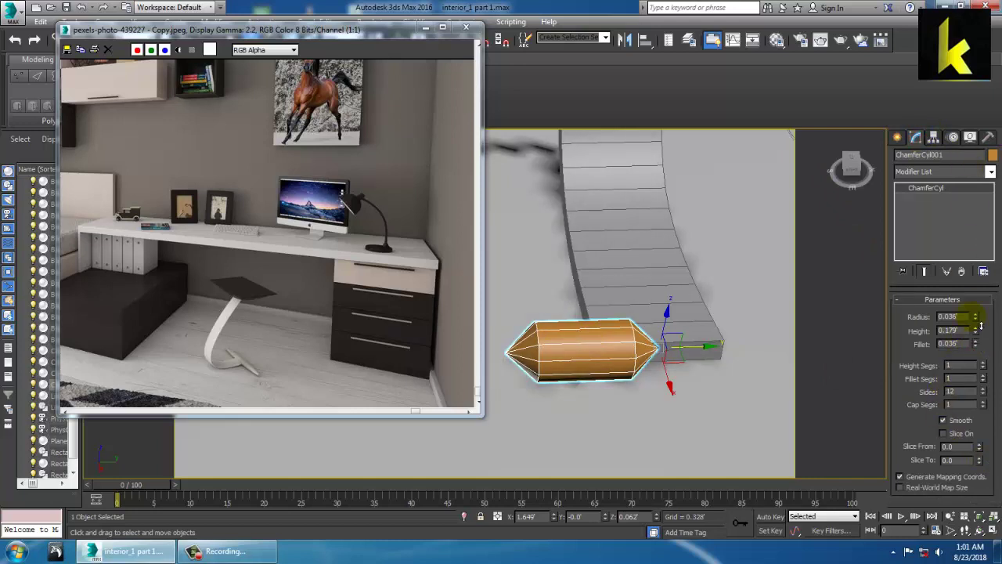
mouse_move(981, 325)
mouse_down()
mouse_move(968, 389)
mouse_move(983, 314)
mouse_move(971, 368)
mouse_move(981, 339)
mouse_up()
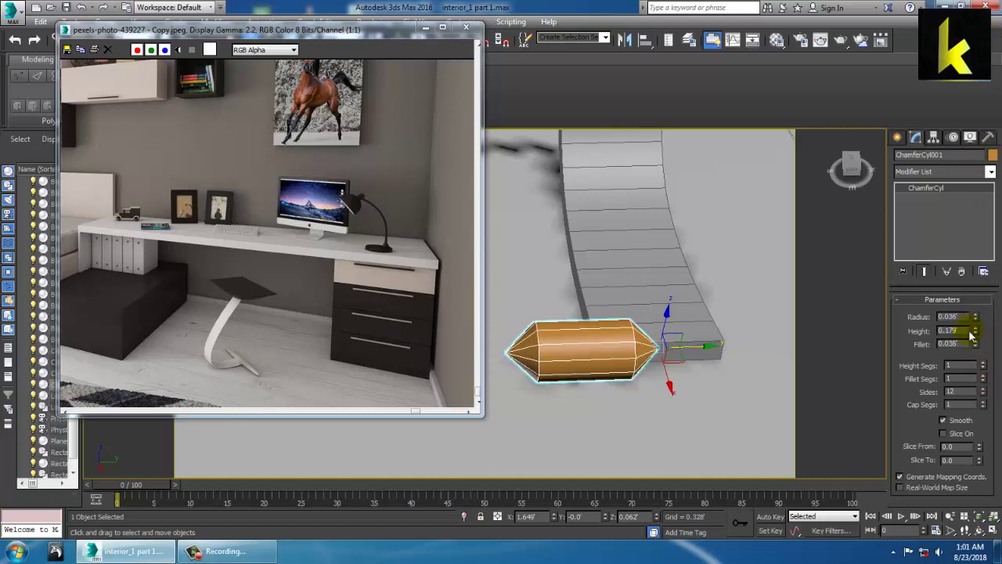
drag(988, 334, 979, 291)
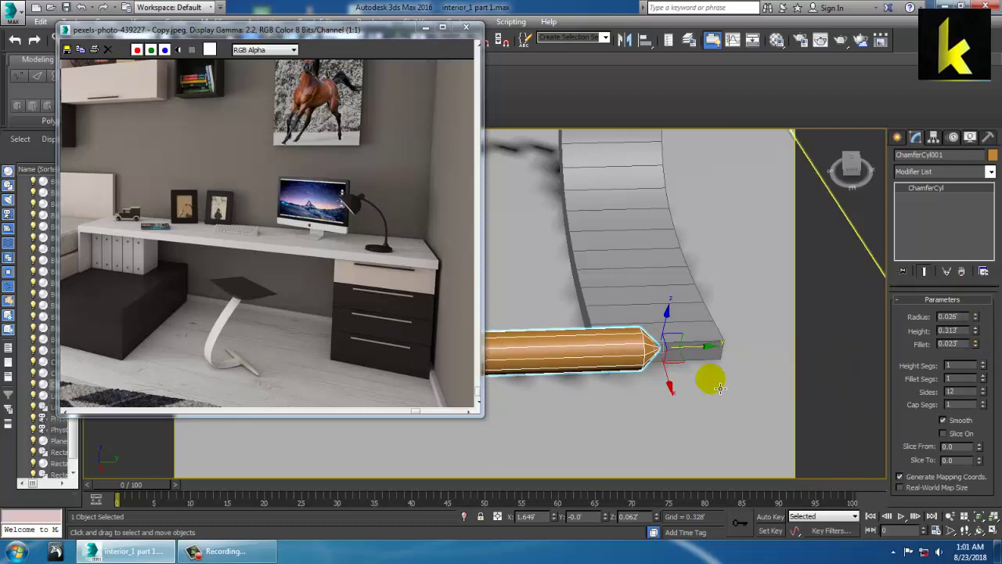
Step: Lengthen the base bar to a height of 0.37' and move it along Y so it spans the leg's end evenly
drag(717, 356, 836, 363)
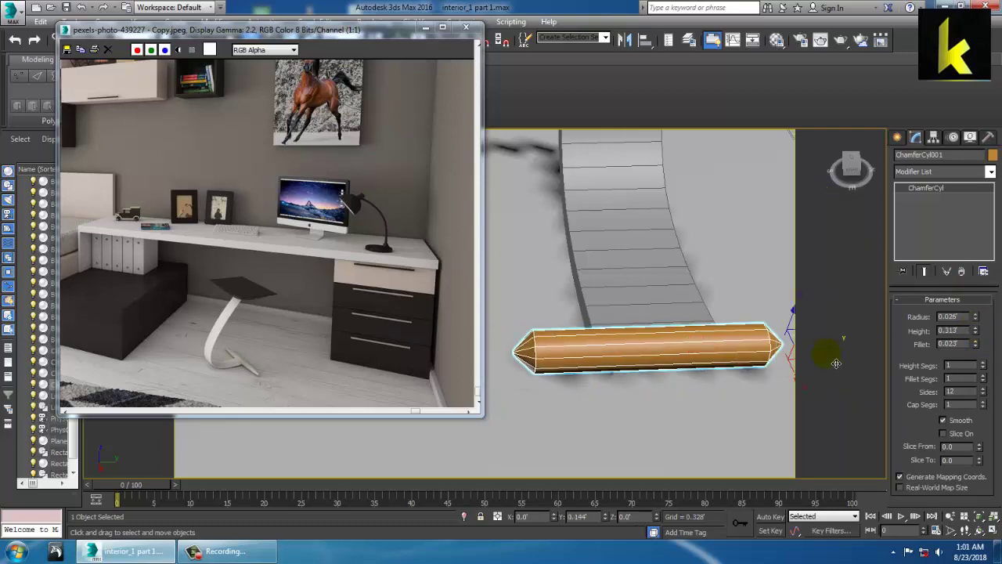
alt+middle_drag(836, 364, 682, 385)
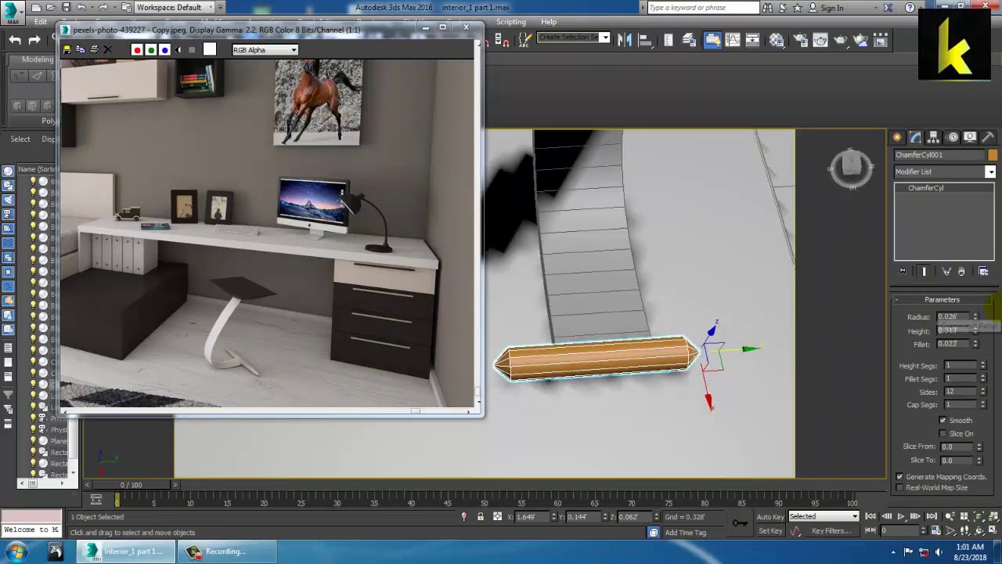
drag(985, 333, 978, 323)
drag(748, 349, 784, 370)
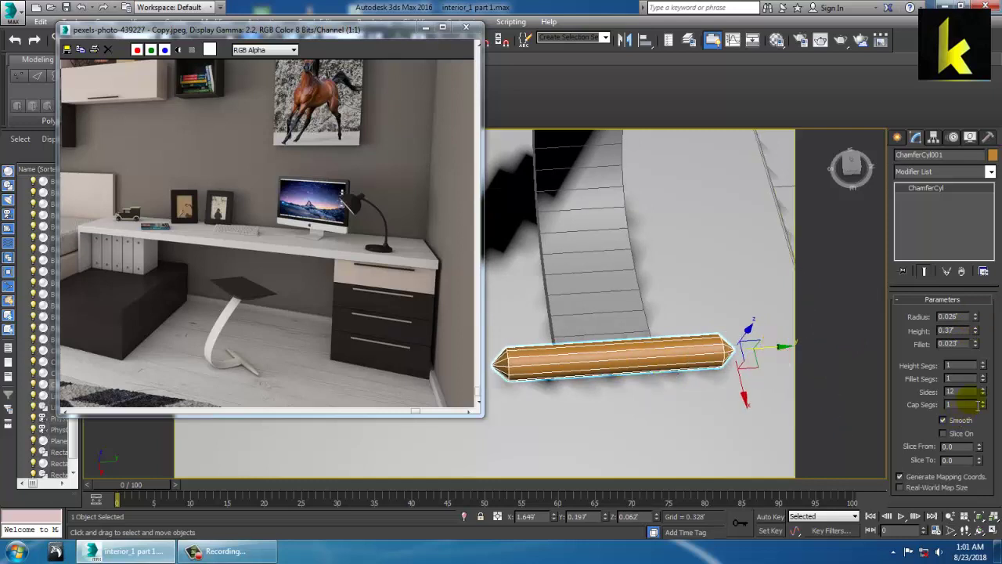
Step: Give the base bar 3 height segments and convert it to an Editable Poly
click(984, 365)
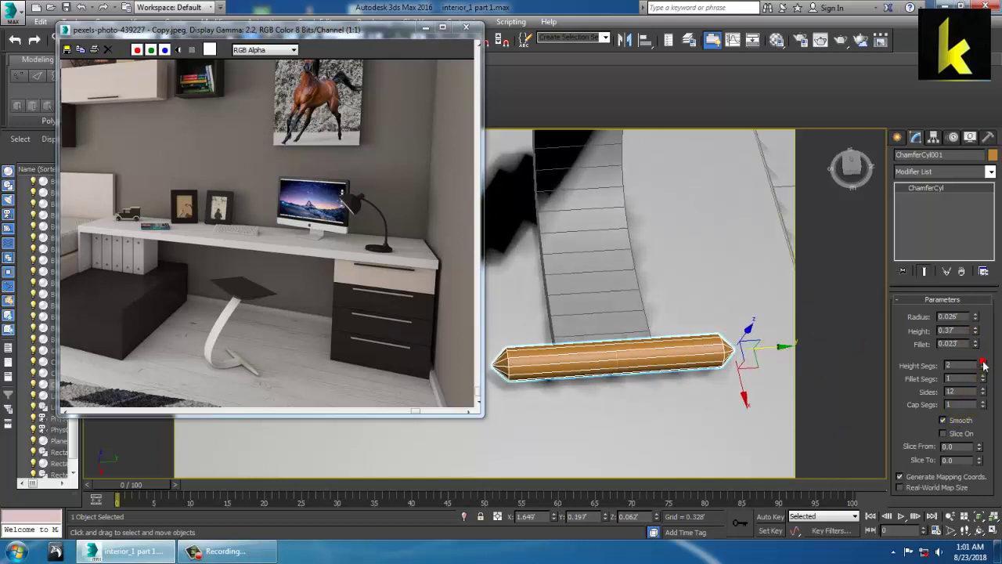
click(984, 365)
mouse_move(651, 344)
alt+middle_down()
mouse_move(634, 346)
mouse_move(647, 327)
alt+middle_up()
scroll(647, 327, up, 3)
right_click(647, 328)
mouse_move(713, 458)
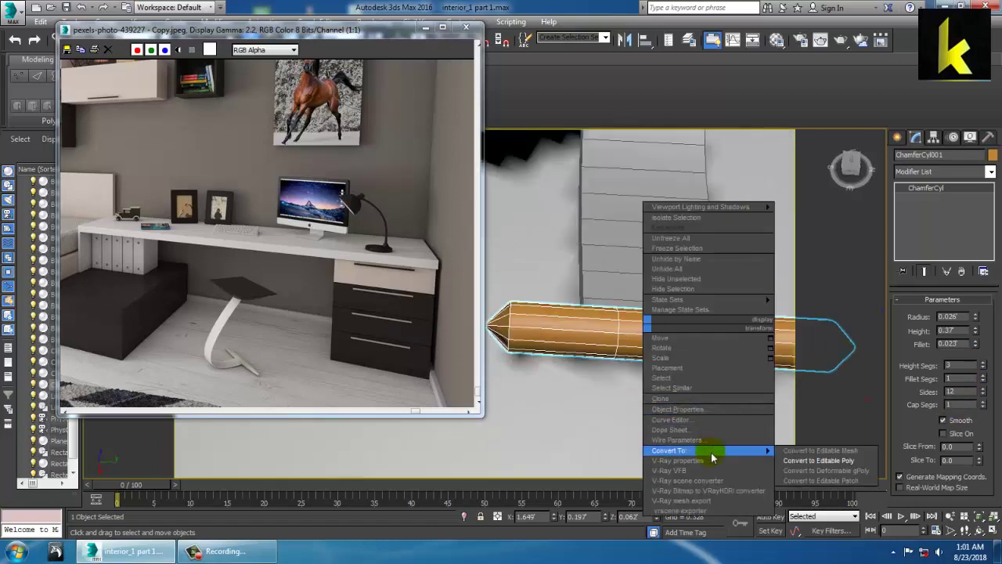
click(818, 460)
Step: Move the vertex ring at each end of the base bar inward along Y by about 0.045' to lengthen its pointed tips
alt+middle_drag(659, 332, 622, 317)
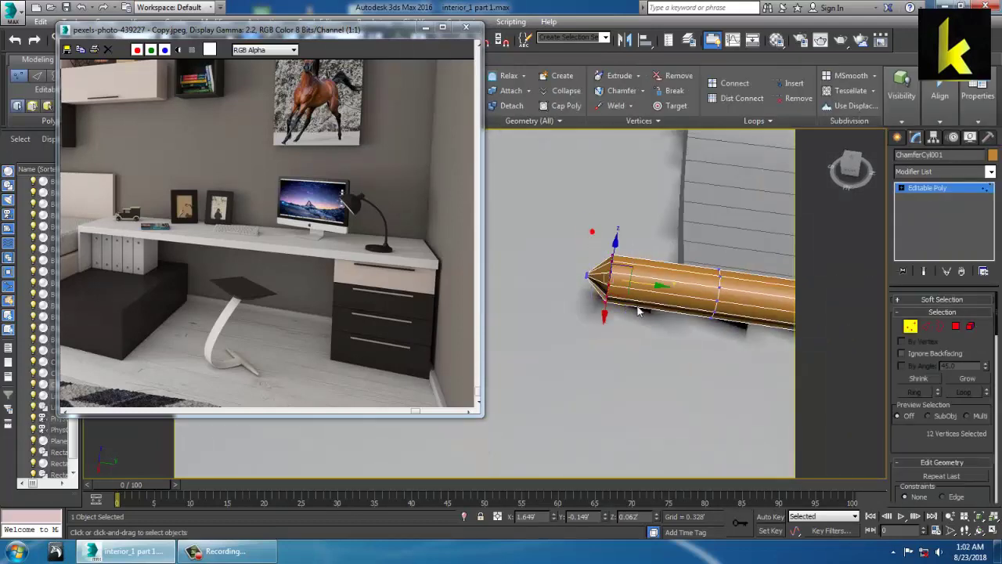
drag(651, 294, 688, 292)
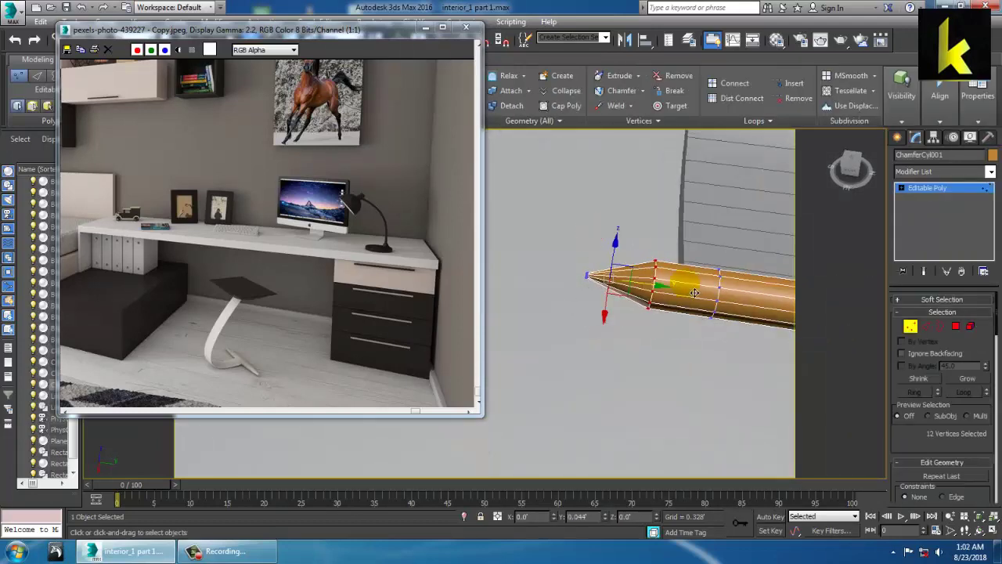
alt+middle_drag(693, 286, 454, 273)
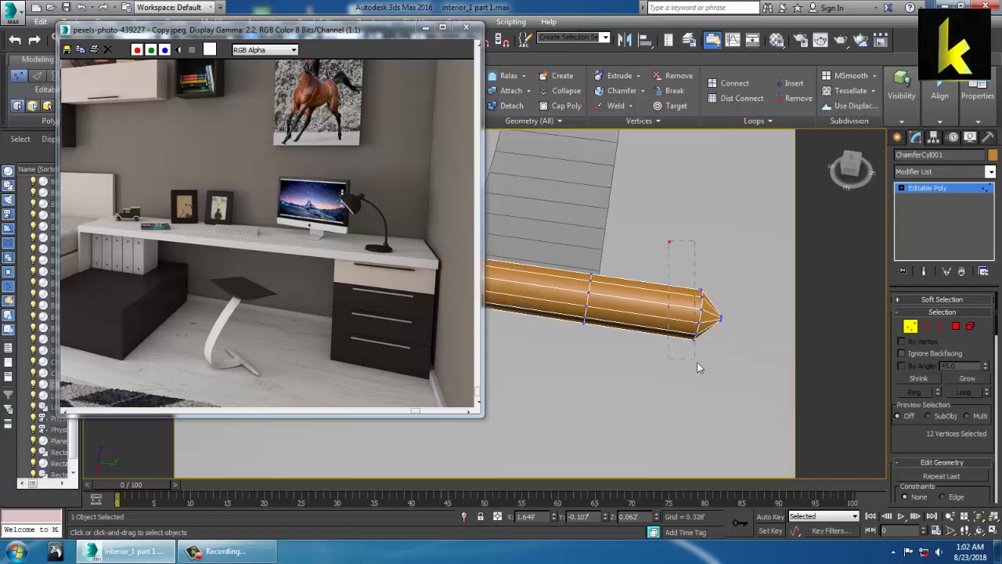
drag(699, 368, 700, 371)
drag(743, 330, 702, 327)
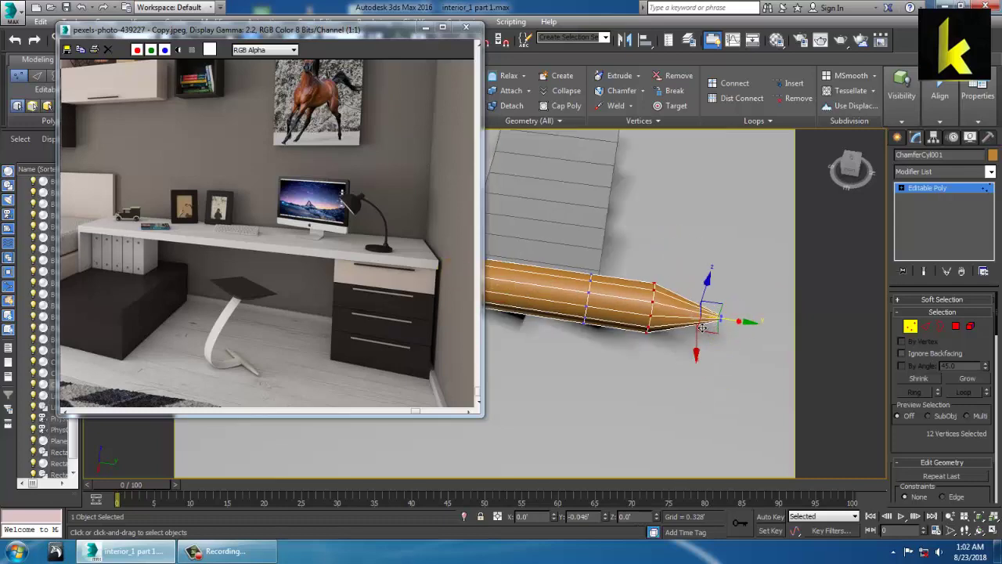
mouse_move(708, 328)
alt+middle_down()
mouse_move(670, 313)
mouse_move(767, 336)
mouse_move(634, 361)
mouse_move(665, 355)
mouse_move(724, 374)
alt+middle_up()
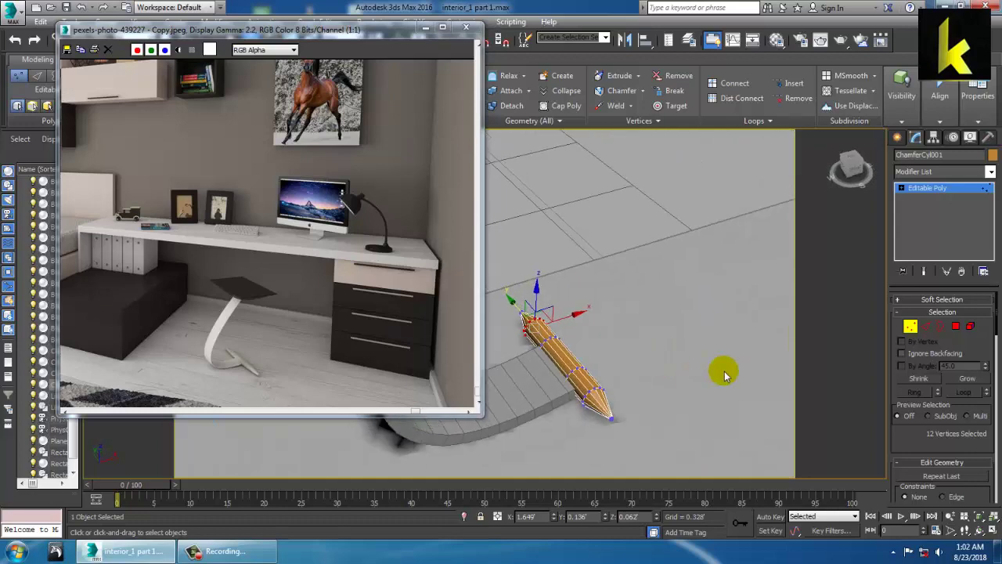
Step: Scale the whole base bar to about 118% in Z and nudge it along Y to about 0.206'
click(958, 191)
key(r)
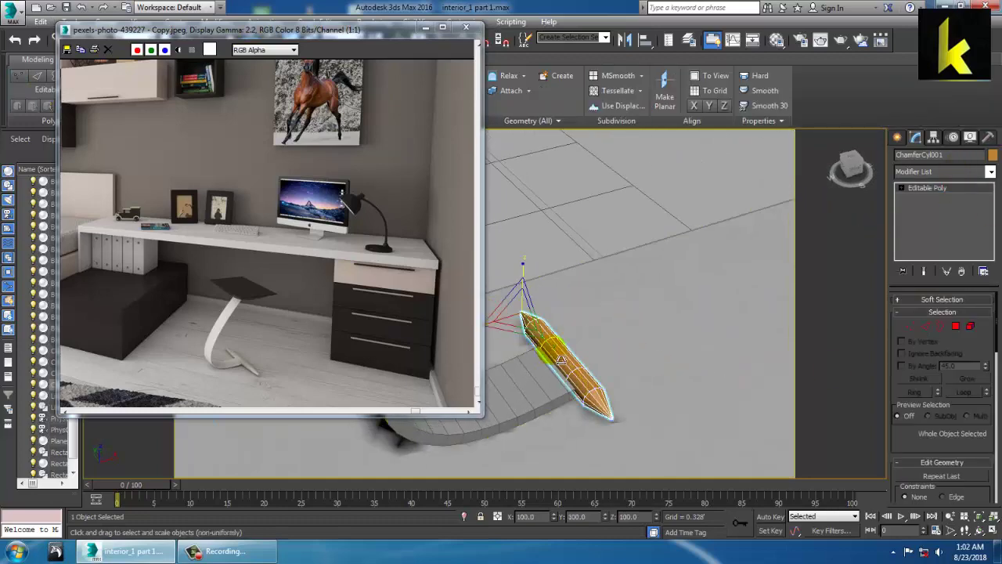
drag(567, 359, 569, 358)
scroll(560, 352, down, 3)
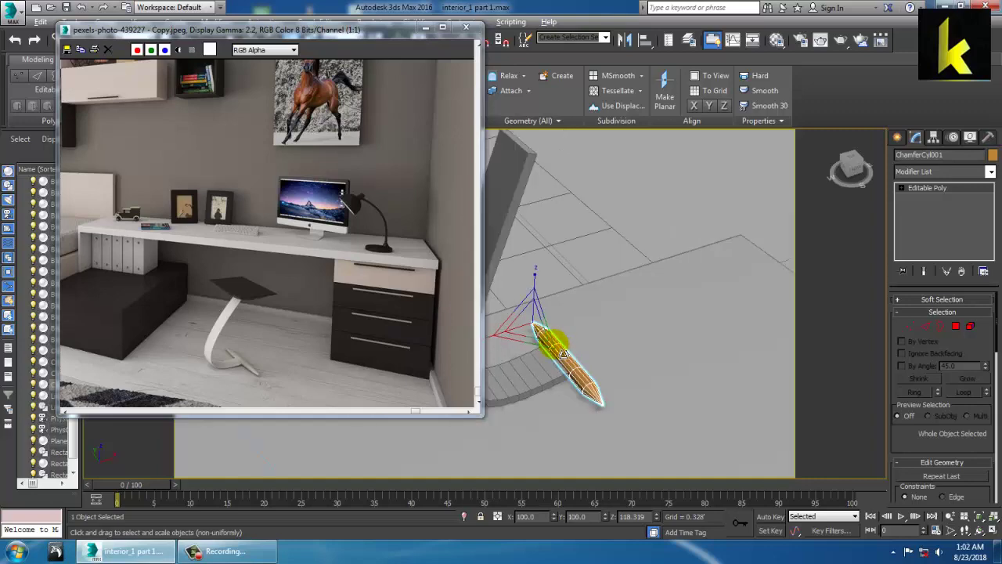
alt+middle_drag(560, 352, 449, 399)
key(w)
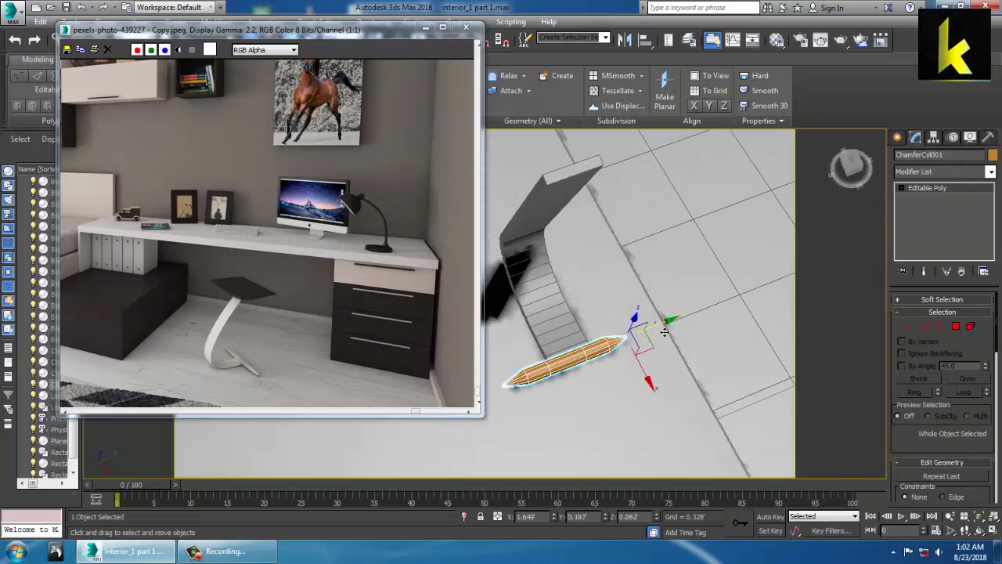
mouse_move(663, 332)
mouse_down()
mouse_move(673, 327)
mouse_move(656, 325)
mouse_up()
Step: Create a flat standard box in the Top view beside the stool, about 0.4' long, 0.33' wide and 0.043' high
key(alt+w)
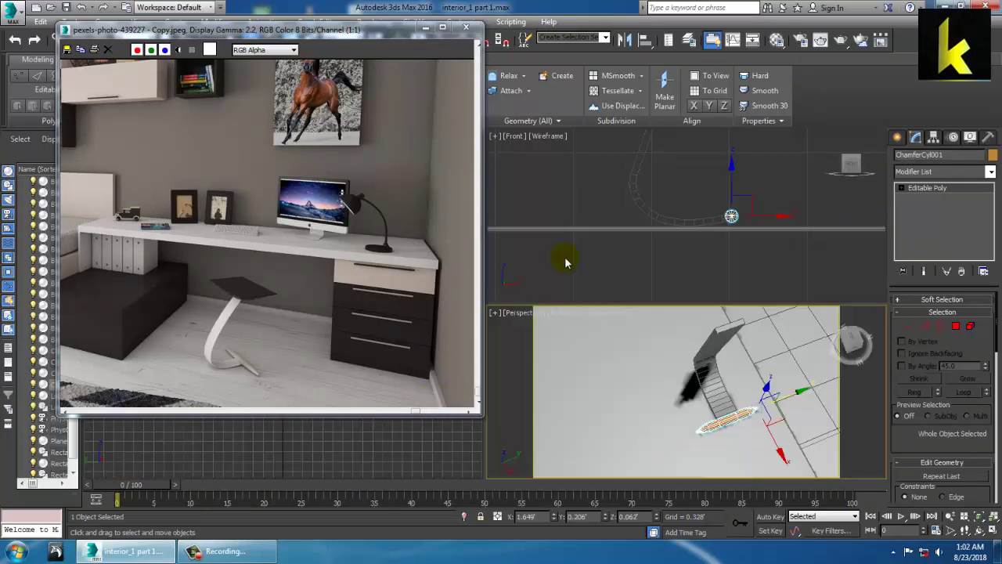
drag(393, 36, 234, 56)
right_click(432, 212)
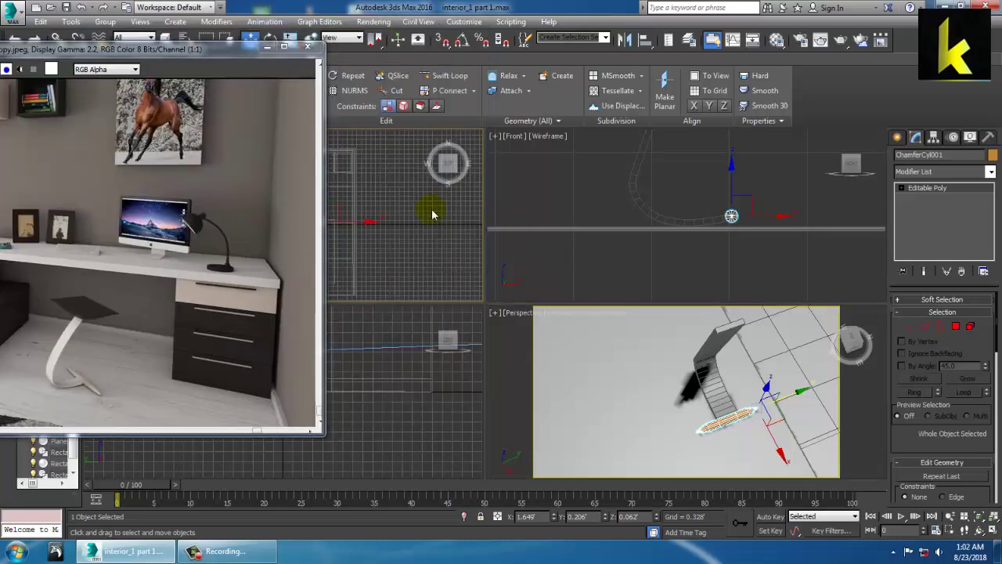
key(alt+w)
middle_drag(484, 238, 637, 301)
scroll(638, 301, up, 6)
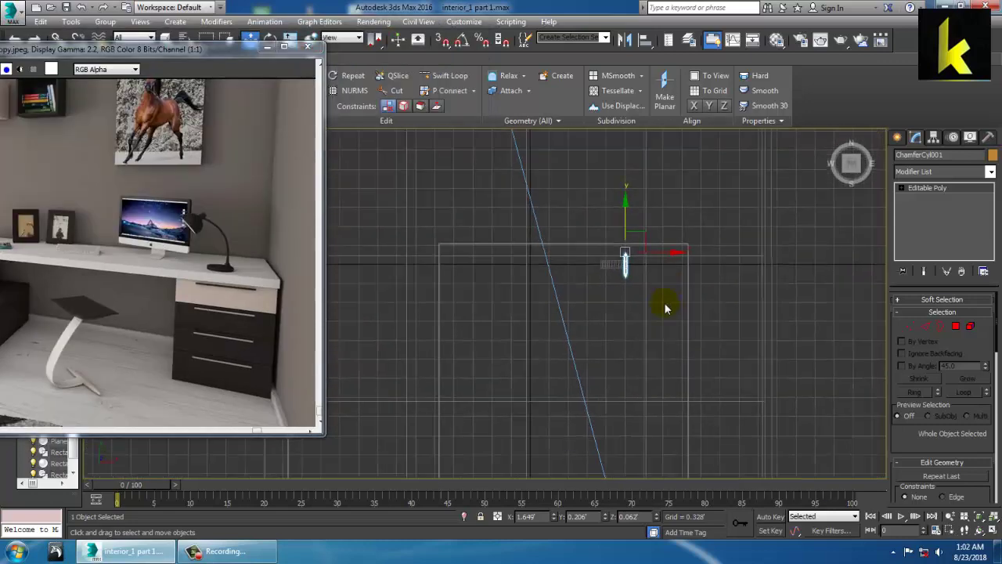
click(897, 137)
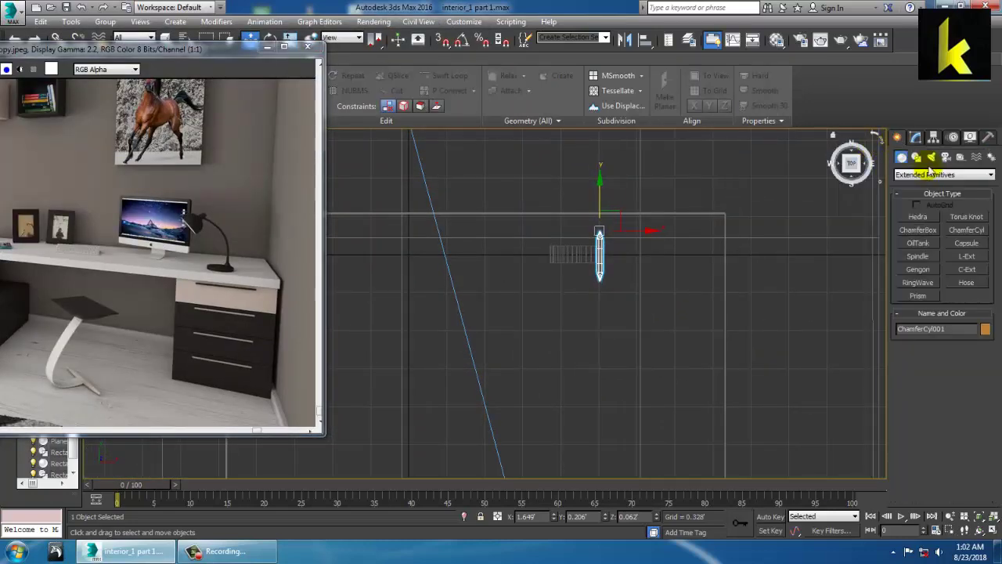
click(919, 174)
click(917, 182)
click(917, 216)
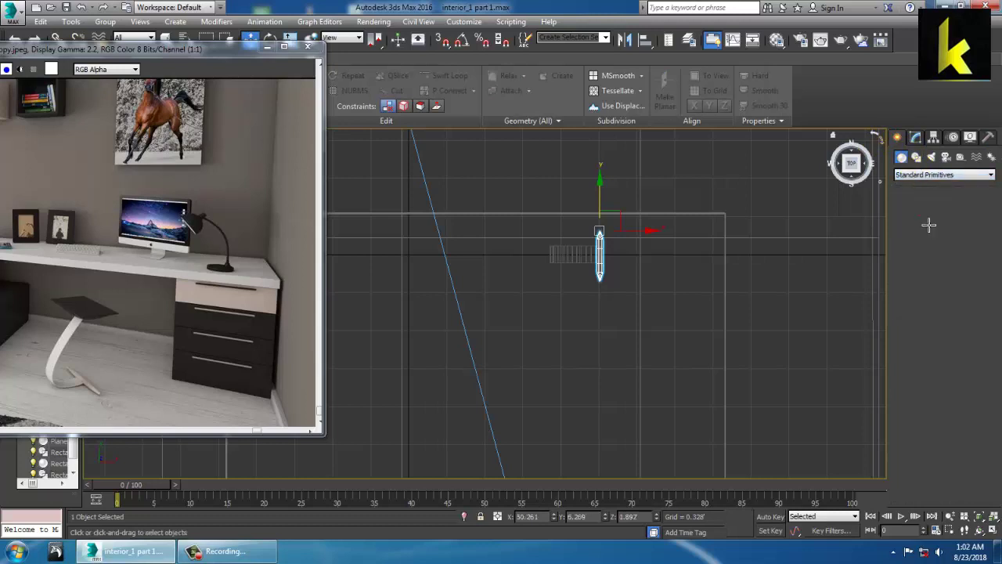
middle_drag(824, 287, 722, 286)
drag(653, 266, 690, 306)
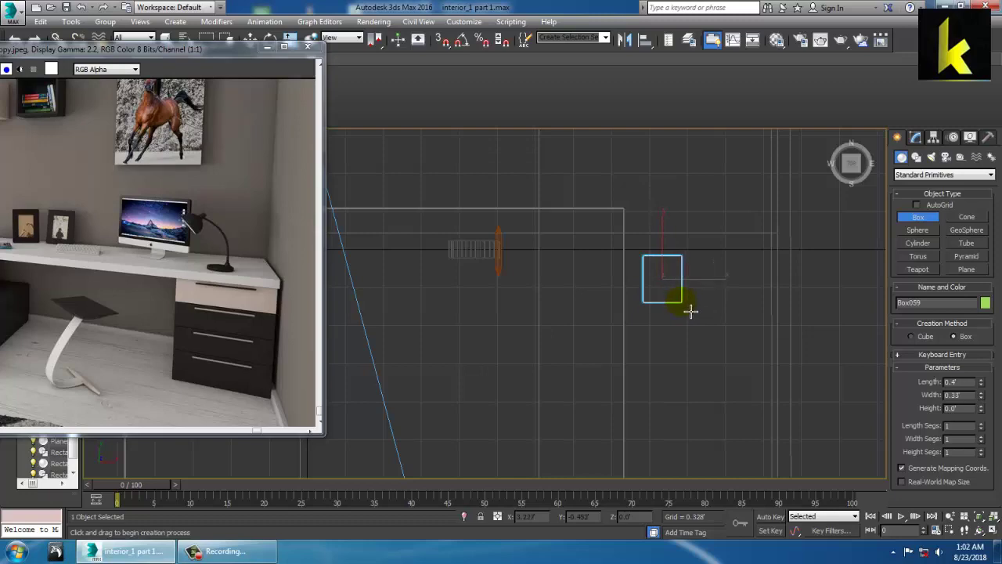
key(w)
key(alt+w)
middle_click(788, 409)
key(z)
key(alt+w)
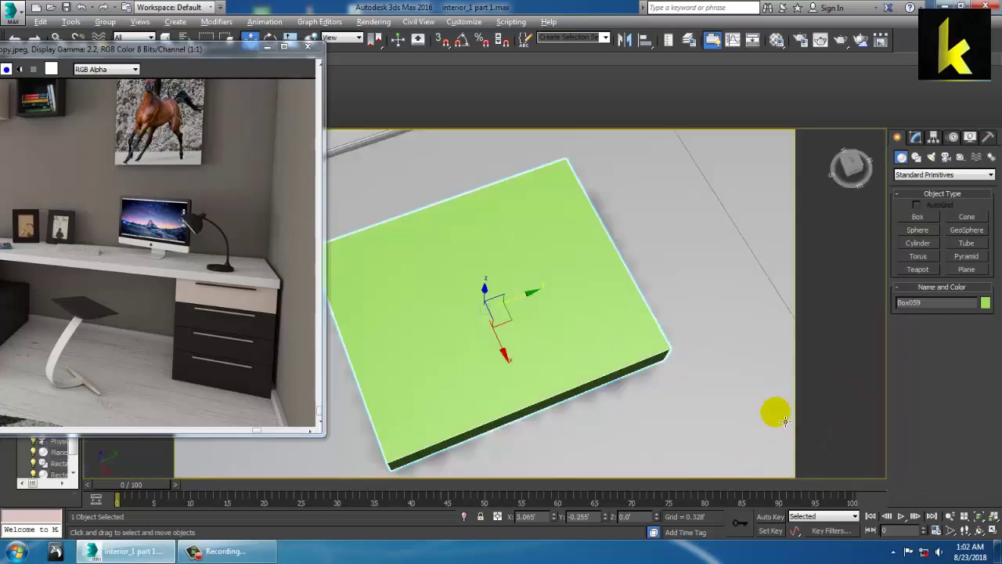
Step: Convert the curved stool leg line to editable mesh geometry and select the flat box for the seat
scroll(776, 409, down, 7)
alt+middle_drag(722, 354, 695, 305)
click(554, 273)
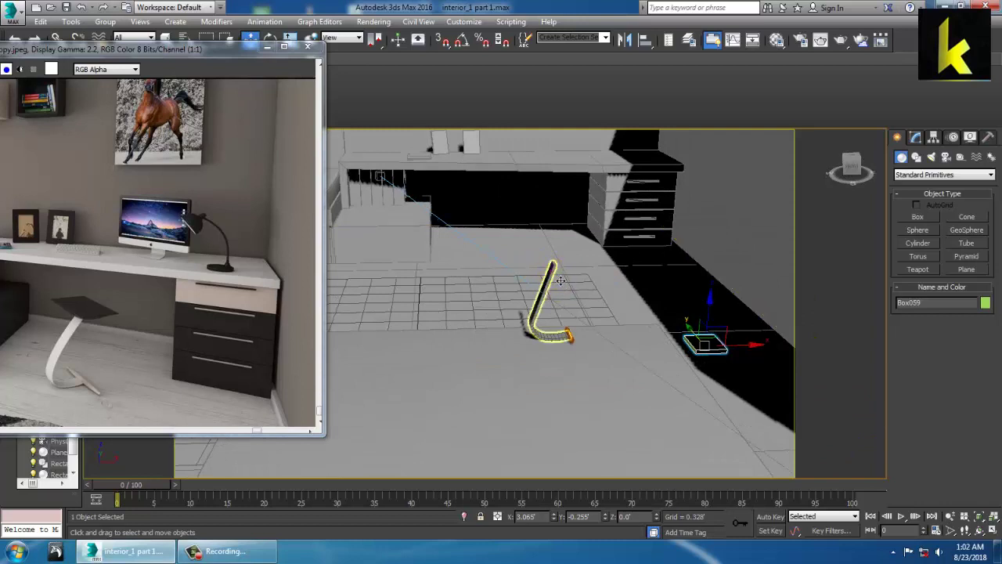
right_click(547, 268)
mouse_move(672, 394)
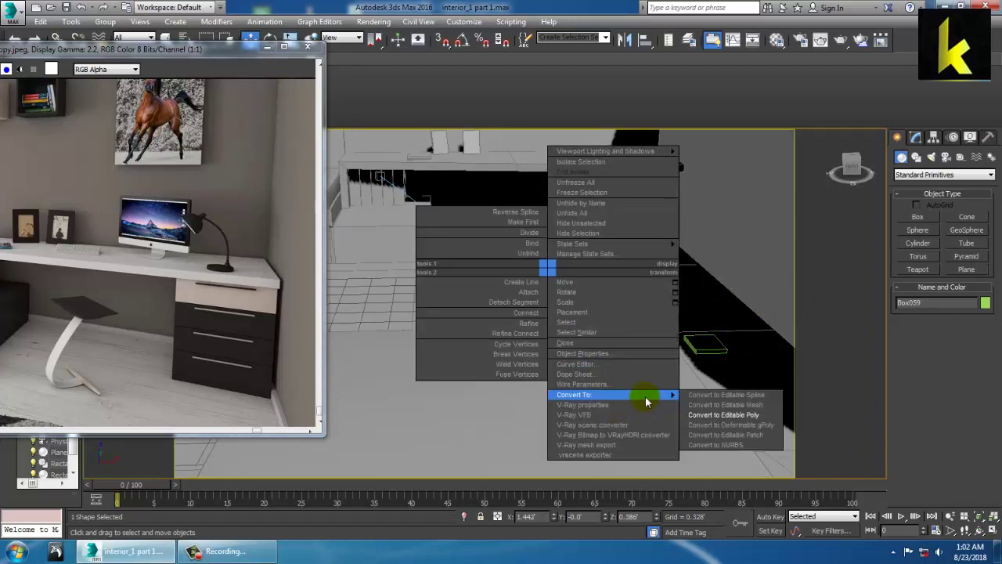
click(706, 405)
click(713, 354)
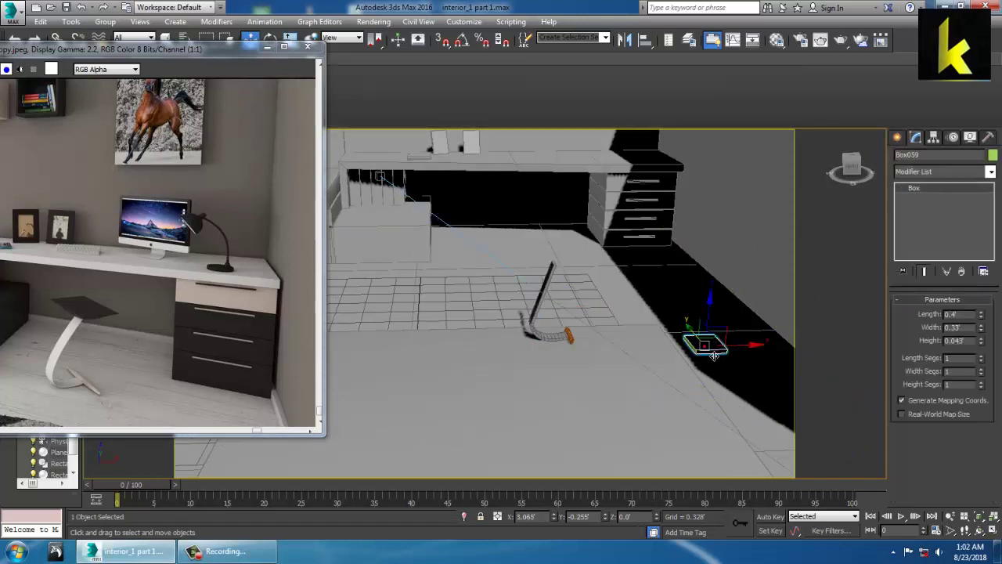
Step: Align the flat seat box centre to centre with the curved leg on all axes and raise it about 0.435' in Z onto the leg's top
key(alt+a)
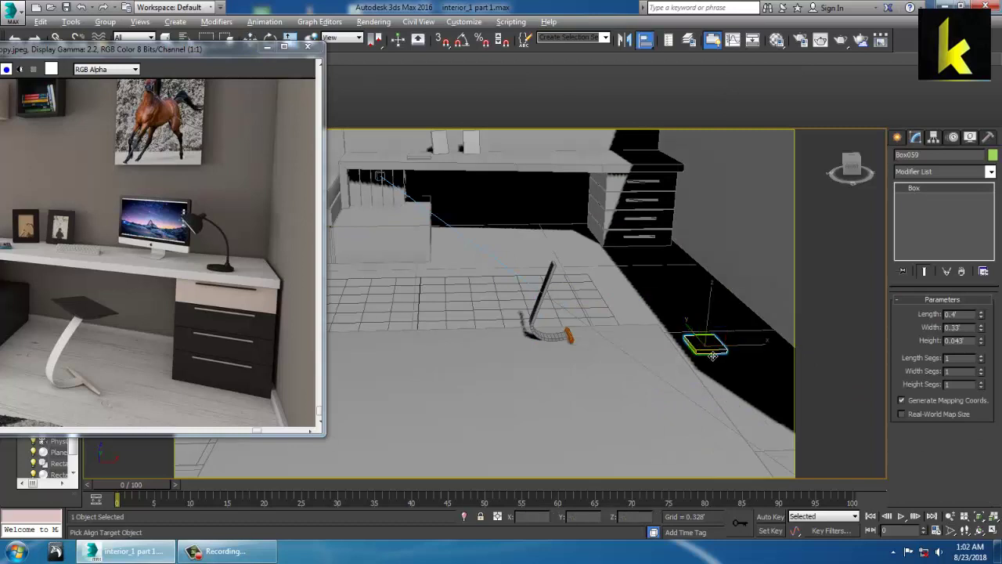
click(558, 276)
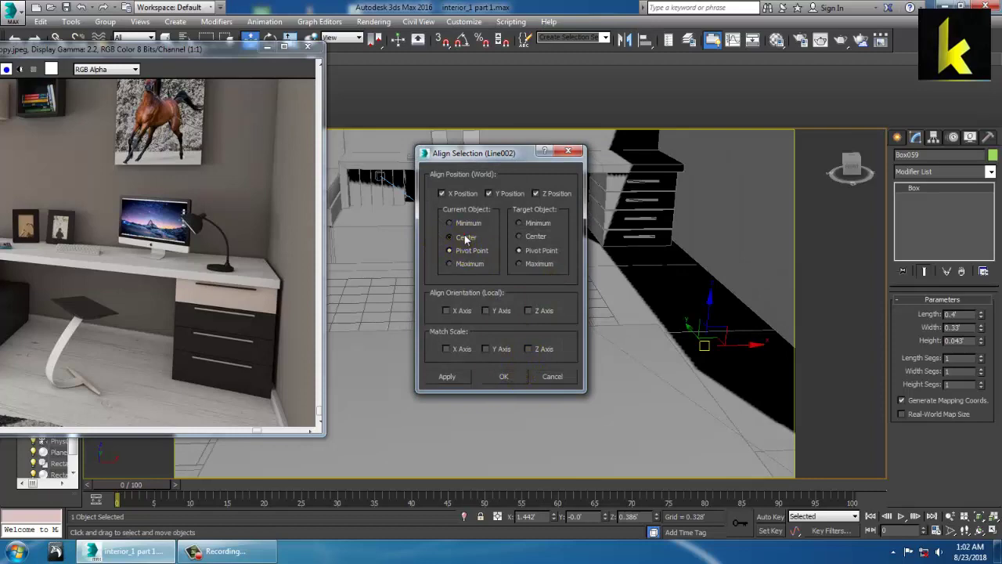
drag(469, 153, 661, 163)
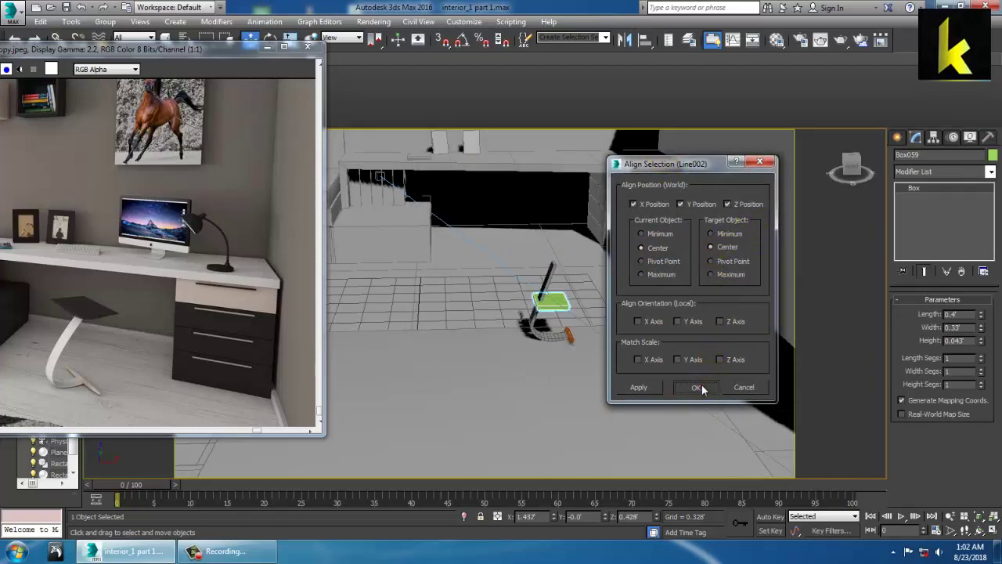
click(697, 388)
scroll(563, 274, down, 3)
drag(561, 272, 567, 238)
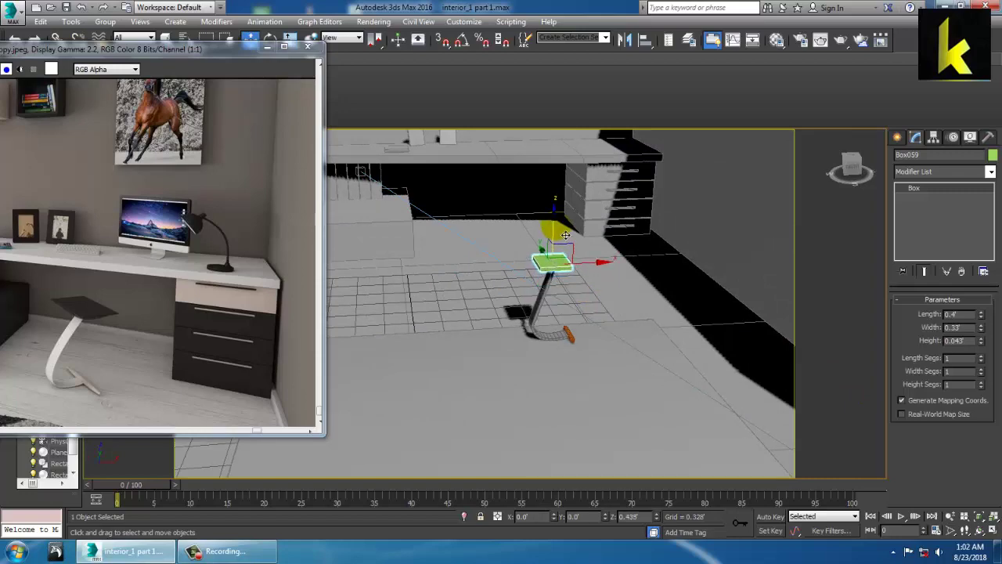
Step: Convert the seat box to Editable Poly and add a horizontal edge loop around its sides with Swift Loop
alt+middle_drag(583, 263, 603, 320)
scroll(582, 275, up, 5)
right_click(557, 235)
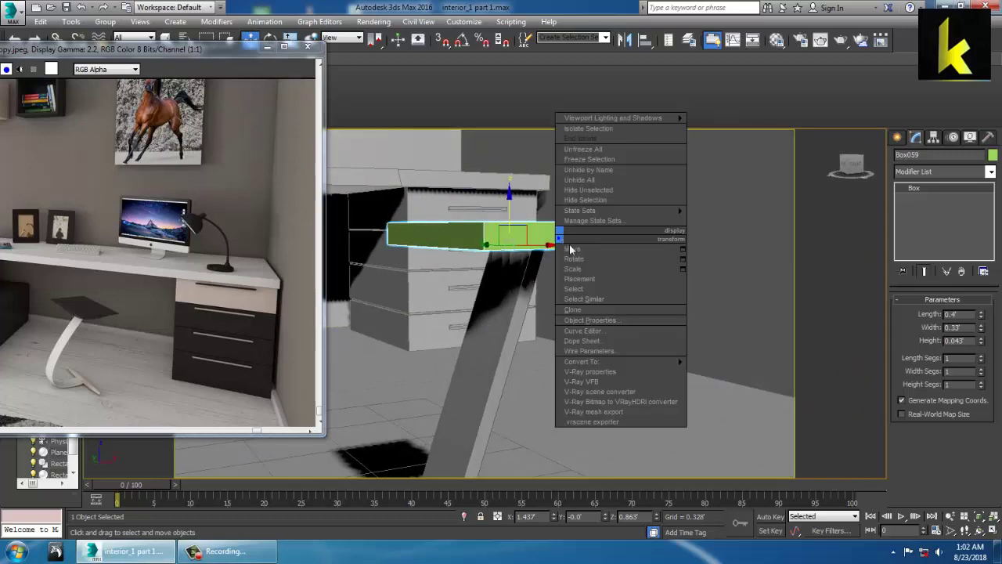
mouse_move(661, 364)
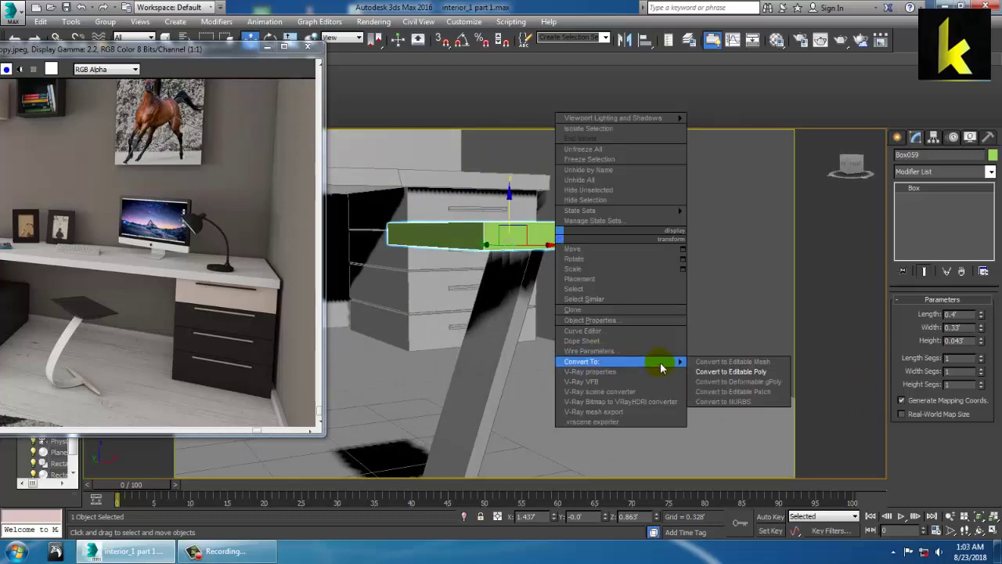
click(730, 371)
alt+middle_drag(730, 371, 640, 339)
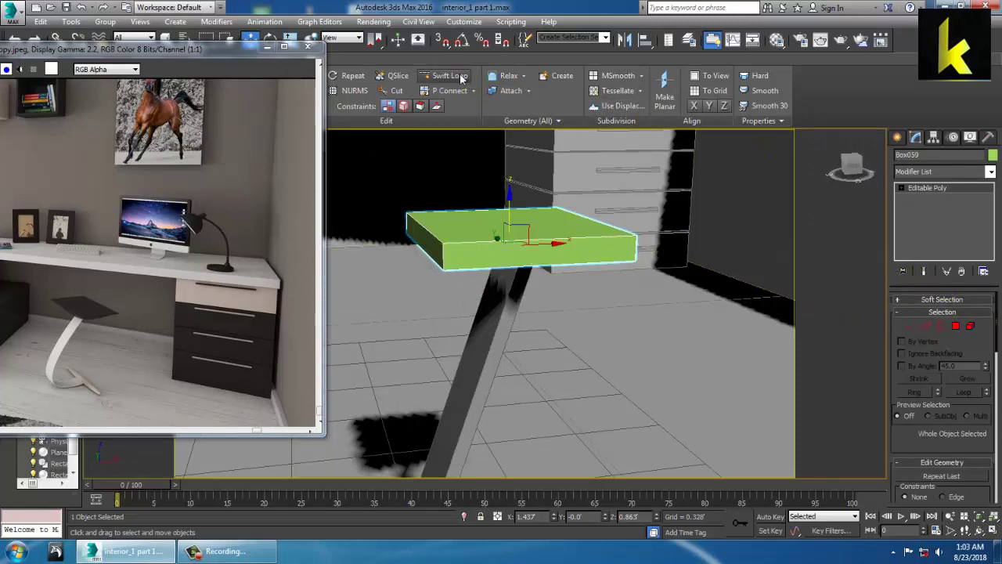
Step: In the Front view, scale the seat's bottom vertices inward to taper its underside below the edge loop
key(alt+w)
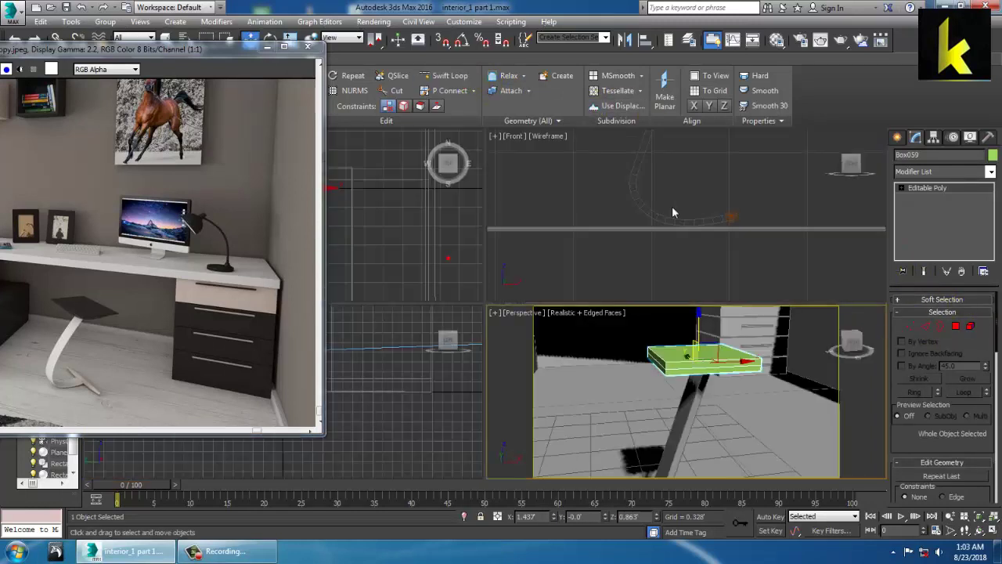
key(alt+w)
key(z)
scroll(673, 227, down, 2)
key(1)
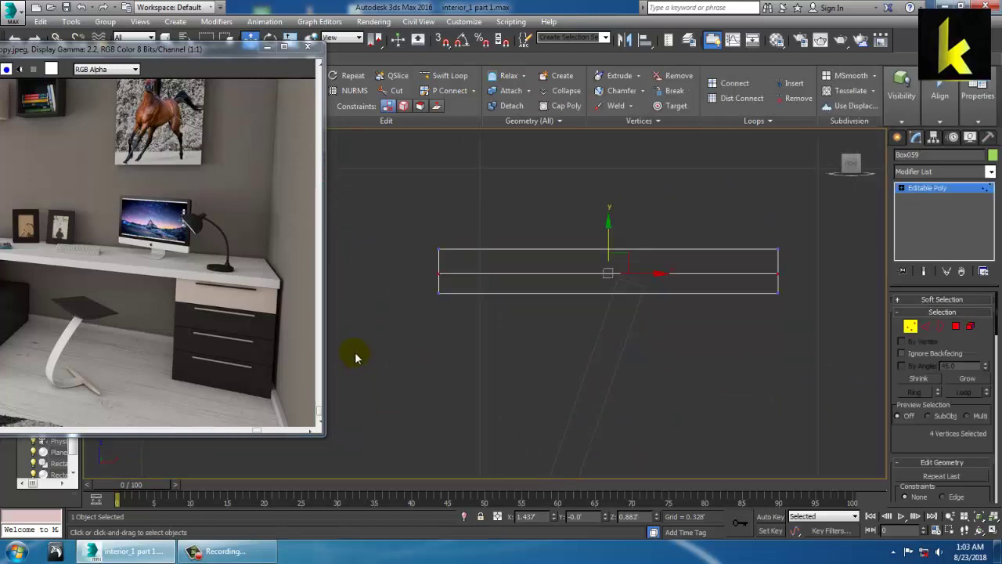
drag(828, 290, 828, 291)
key(r)
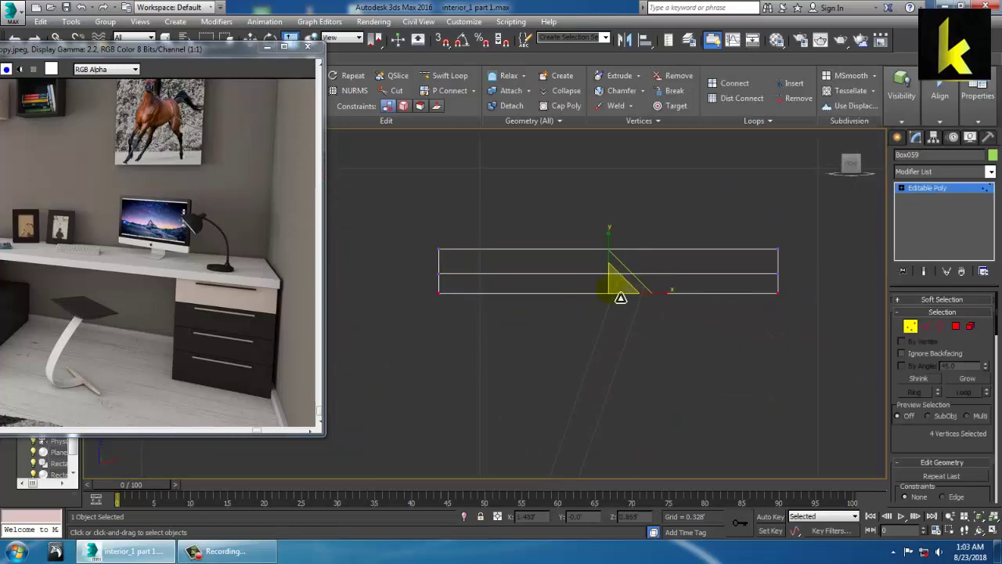
key(w)
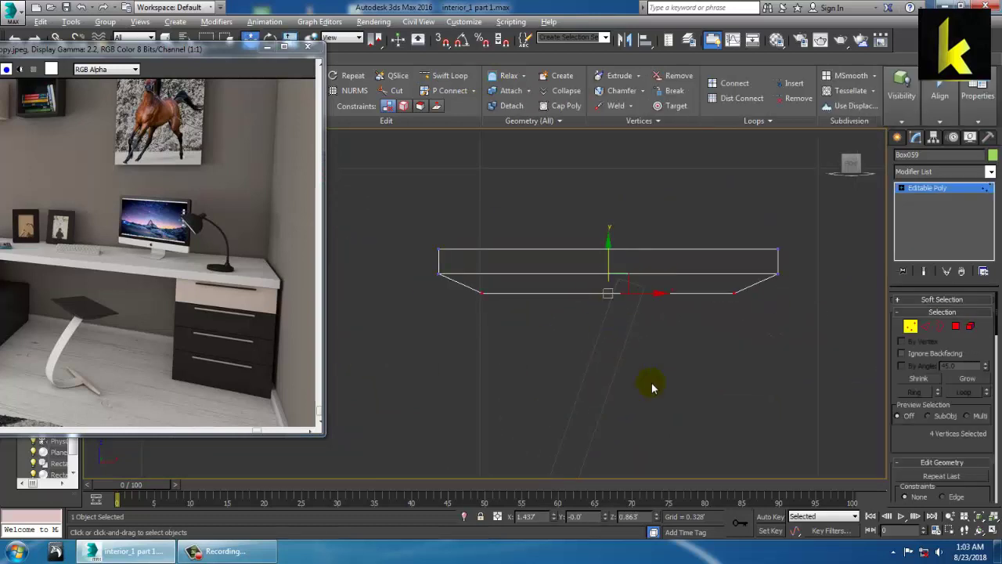
key(alt+w)
right_click(654, 372)
key(alt+w)
scroll(645, 336, down, 6)
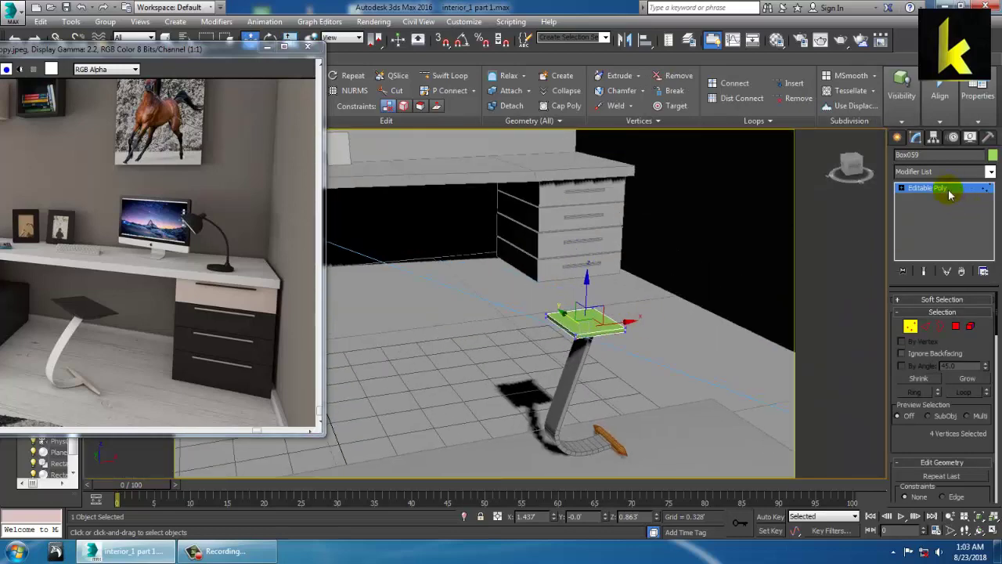
click(948, 191)
Step: Select the stool's seat, leg and base bar together and set their object colour to white
alt+middle_drag(607, 322, 614, 346)
ctrl+click(559, 379)
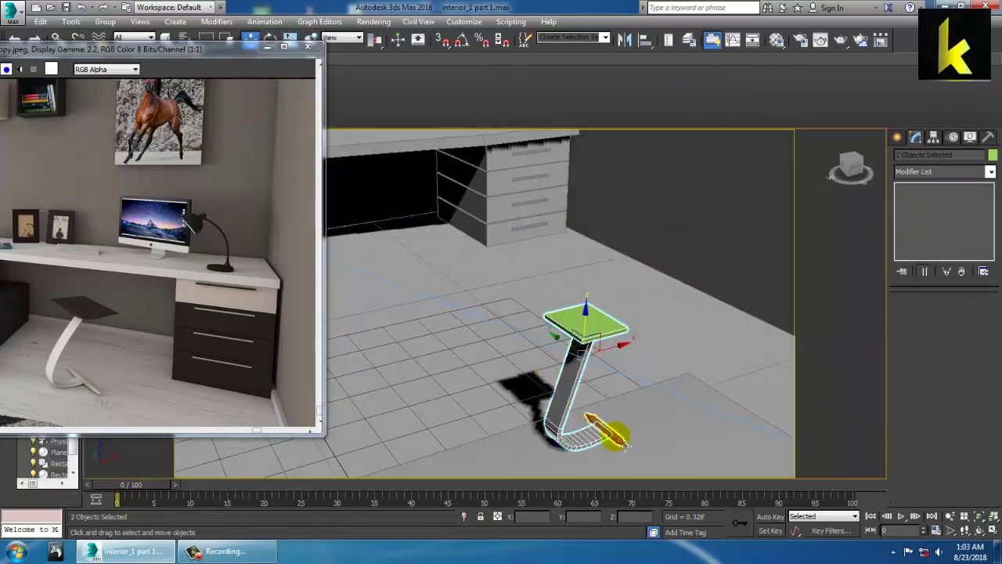
ctrl+click(623, 445)
click(992, 156)
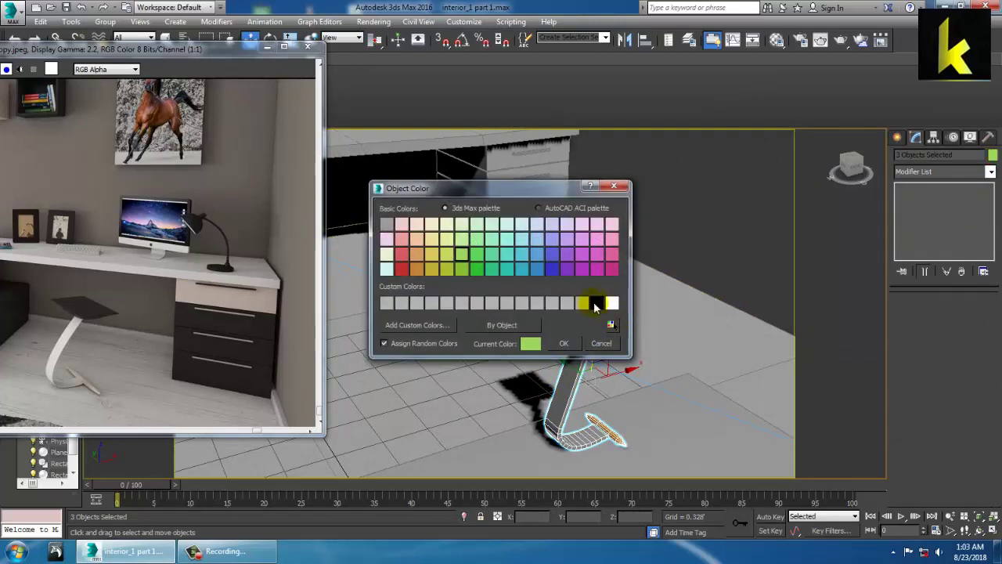
click(568, 347)
Step: Scale the three stool parts together uniformly to suit the room
scroll(569, 348, down, 5)
alt+middle_drag(570, 348, 593, 361)
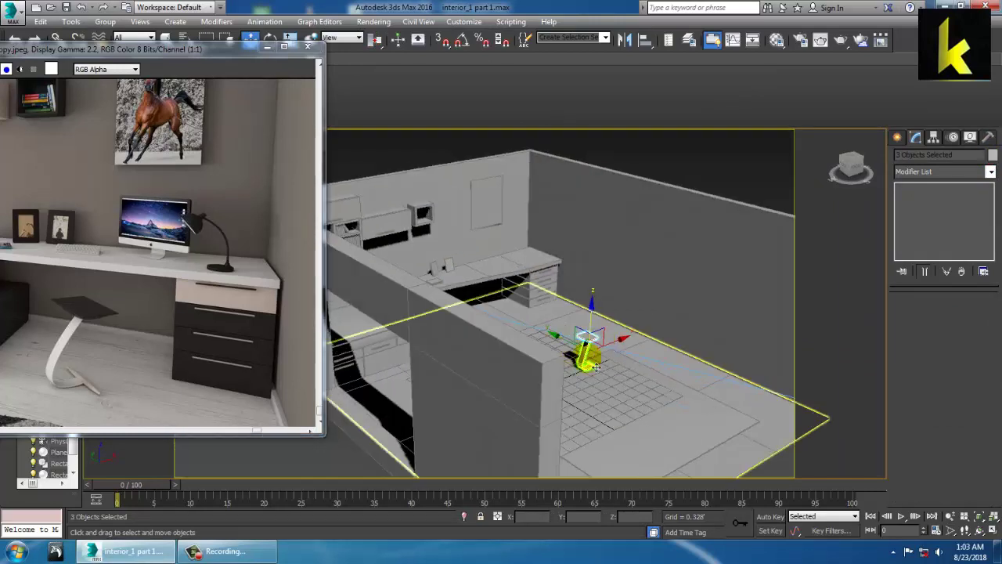
key(r)
drag(591, 362, 591, 350)
key(r)
mouse_move(608, 346)
alt+middle_down()
mouse_move(568, 319)
mouse_move(596, 356)
alt+middle_up()
scroll(586, 347, up, 3)
Step: Move the stool across the floor toward the desk, beside the drawer unit
key(w)
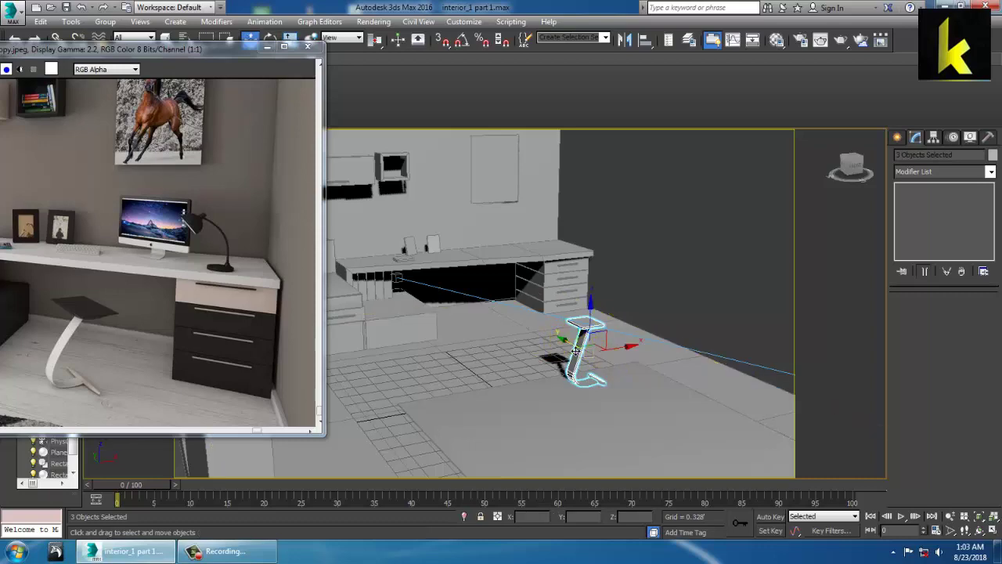
drag(563, 340, 496, 301)
alt+middle_drag(545, 319, 595, 322)
scroll(610, 329, up, 3)
Step: Fine-tune the stool's uniform scale and lower it about 0.045' in Z toward the floor
key(r)
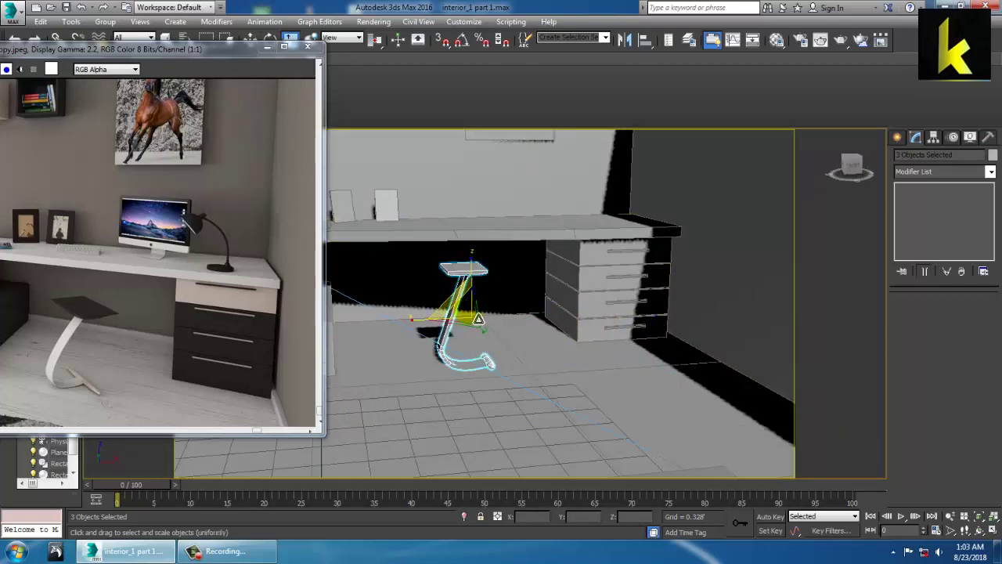
key(w)
alt+middle_drag(485, 328, 485, 298)
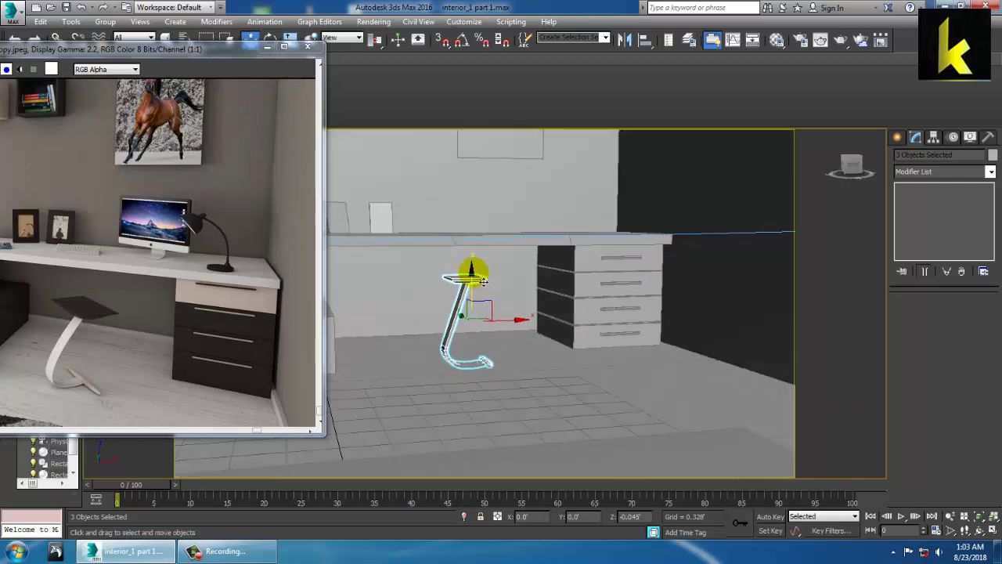
Step: Rotate the stool about 8 degrees around Z and shift it along X in front of the desk
alt+middle_drag(550, 310, 479, 337)
key(e)
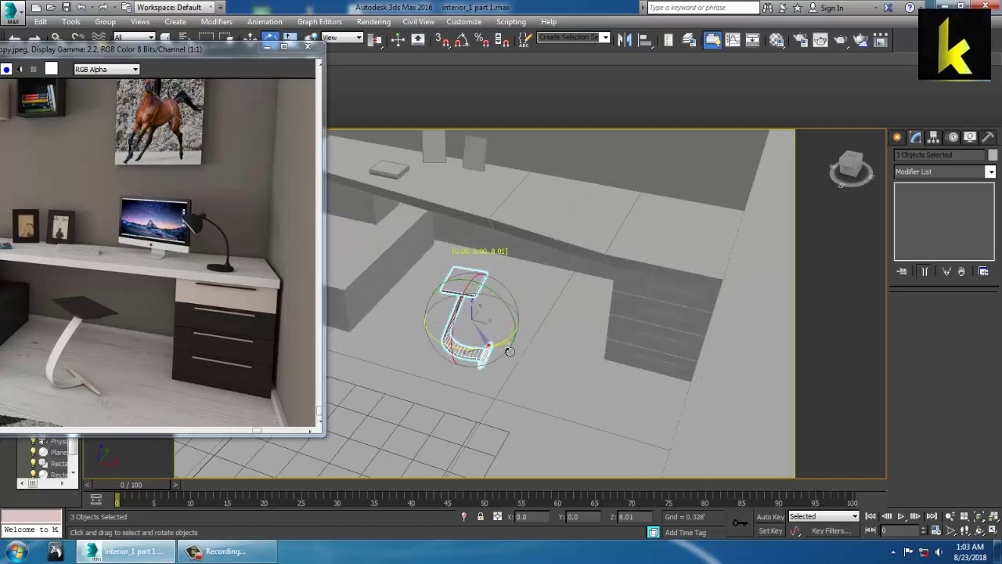
mouse_move(529, 346)
alt+middle_down()
mouse_move(550, 315)
mouse_move(537, 342)
alt+middle_up()
key(w)
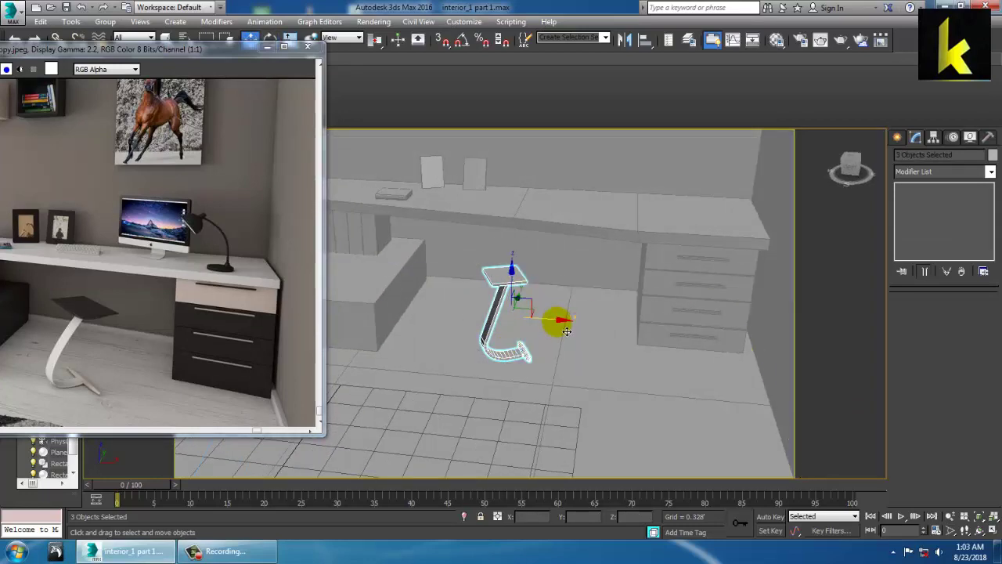
scroll(563, 291, down, 5)
middle_drag(563, 291, 602, 358)
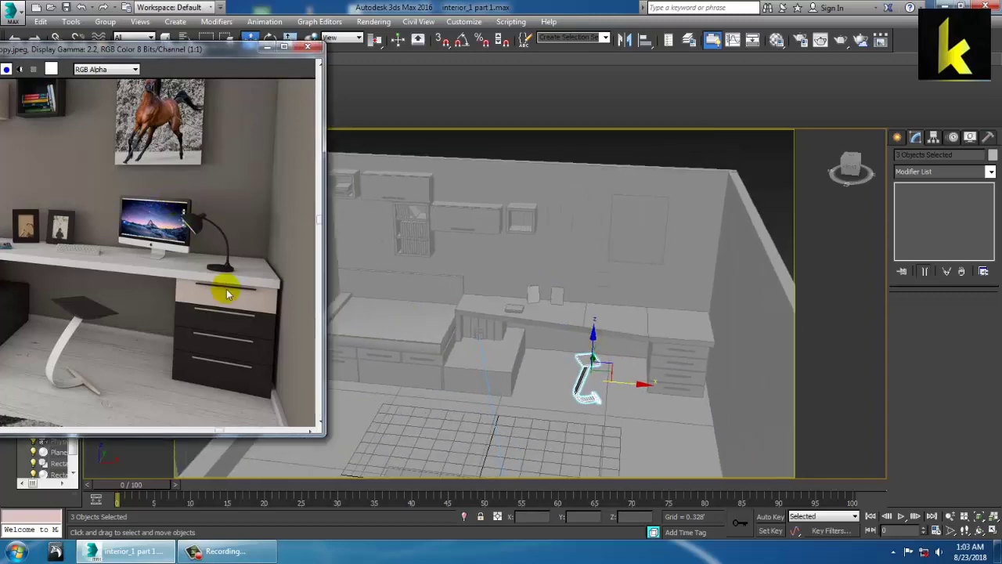
Step: Copy the six books from the bookshelf's top compartment into the open cube shelf beside the wall cabinet, as one Copy clone
middle_drag(226, 292, 280, 382)
middle_drag(180, 245, 266, 250)
scroll(435, 216, up, 4)
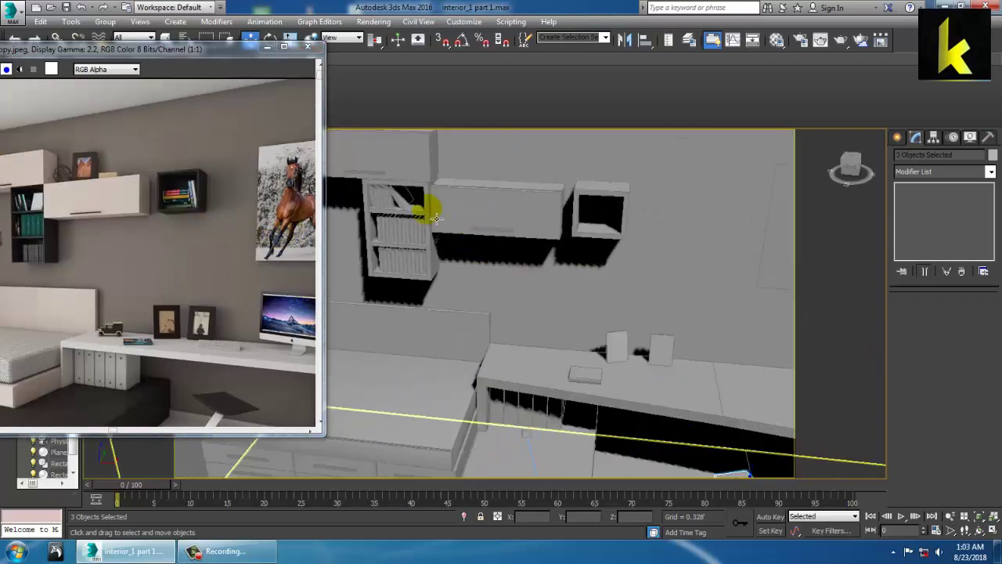
middle_drag(433, 216, 602, 308)
scroll(541, 289, up, 4)
scroll(602, 308, up, 2)
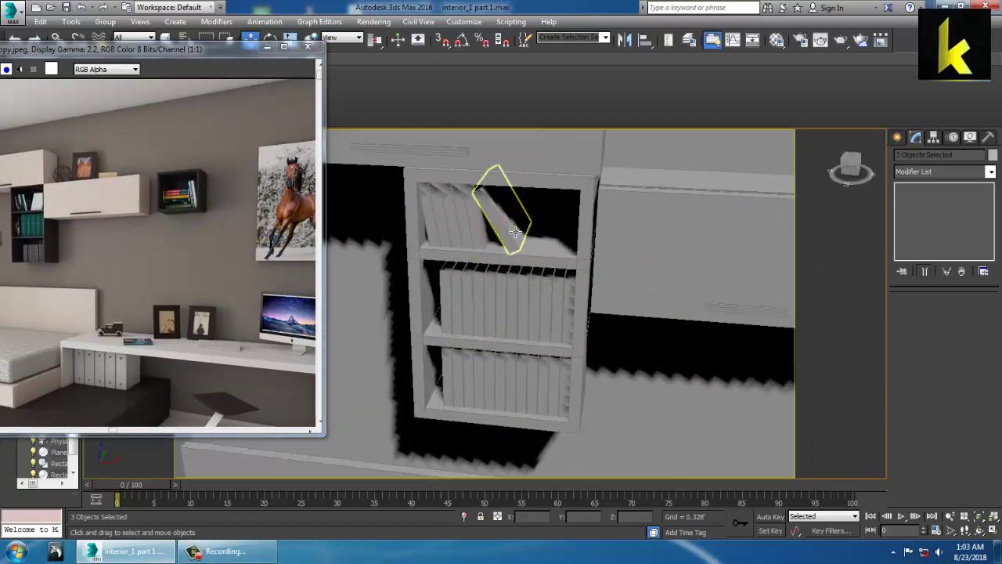
click(515, 231)
ctrl+click(481, 234)
ctrl+click(469, 236)
ctrl+click(459, 235)
ctrl+click(447, 235)
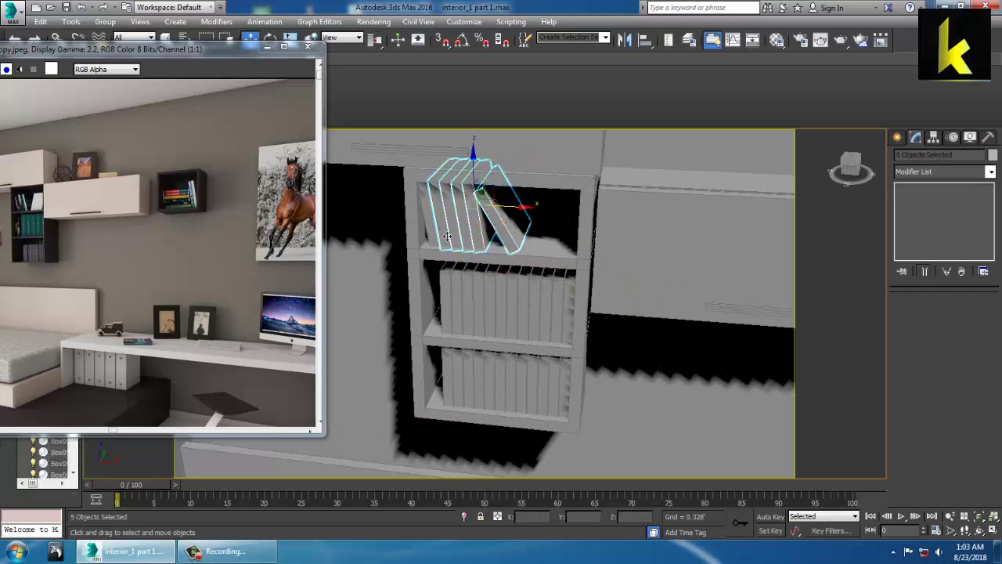
scroll(339, 261, down, 1)
scroll(648, 351, down, 5)
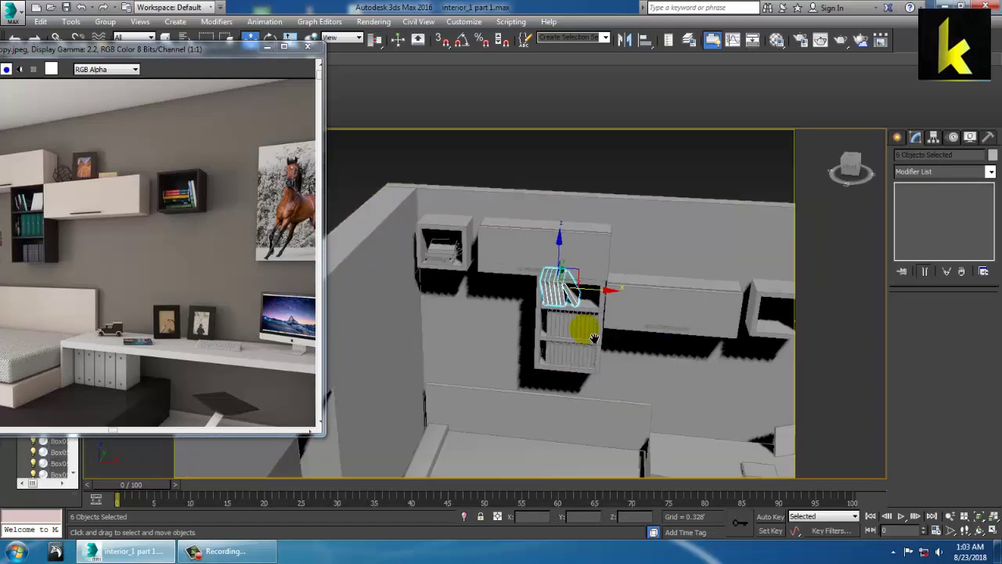
middle_drag(592, 339, 485, 318)
mouse_move(458, 270)
mouse_down()
mouse_move(712, 329)
mouse_move(681, 345)
mouse_up()
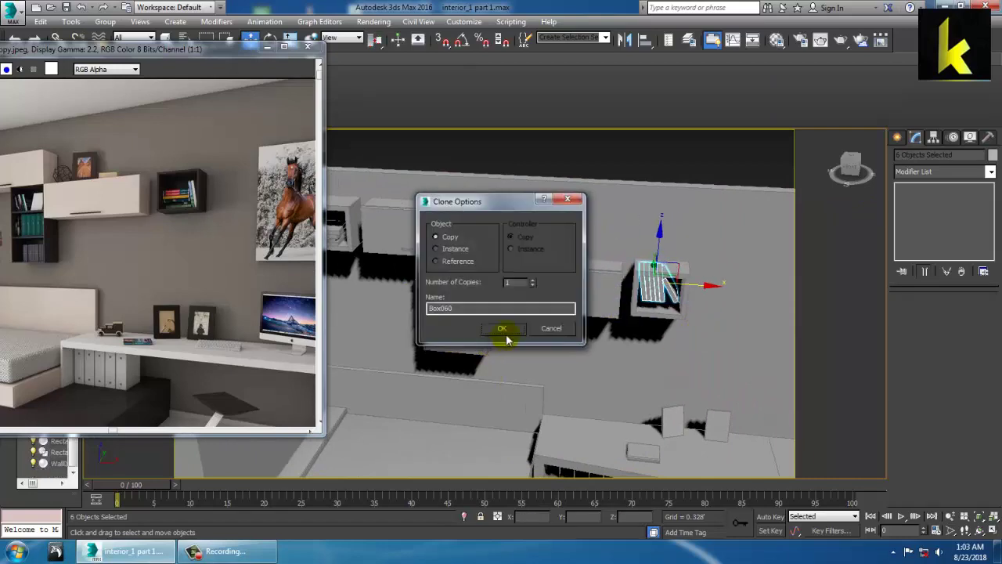
click(517, 330)
Step: Lower the copied books and shift them slightly along X so they rest inside the cube shelf
key(z)
alt+middle_drag(566, 330, 592, 317)
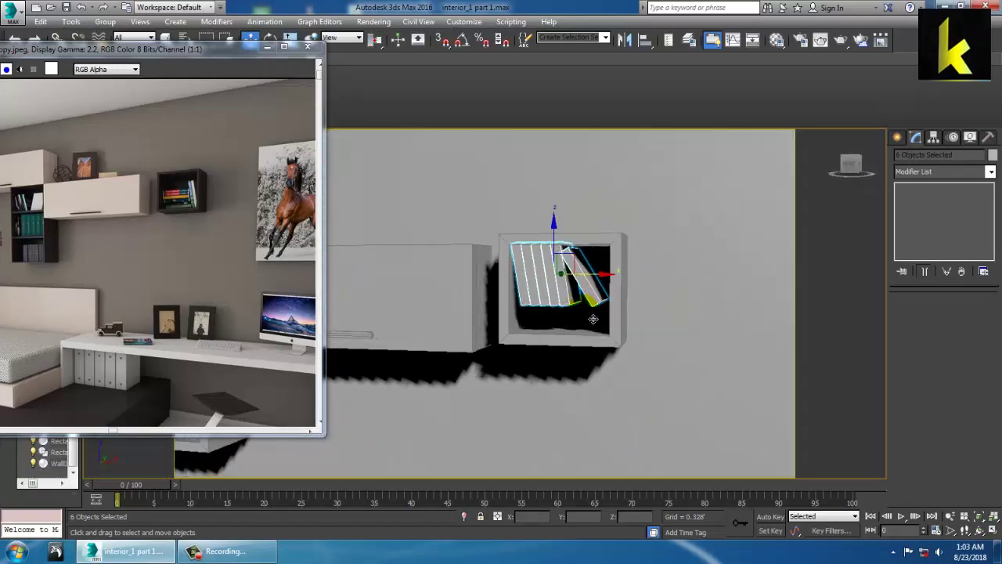
drag(561, 238, 574, 267)
mouse_move(614, 314)
alt+middle_down()
mouse_move(634, 329)
mouse_move(661, 315)
mouse_move(662, 333)
mouse_move(628, 307)
alt+middle_up()
Step: Examine the monitor, lamp and other desk items in the reference photo against the modelled room
scroll(636, 322, down, 5)
middle_drag(222, 333, 170, 222)
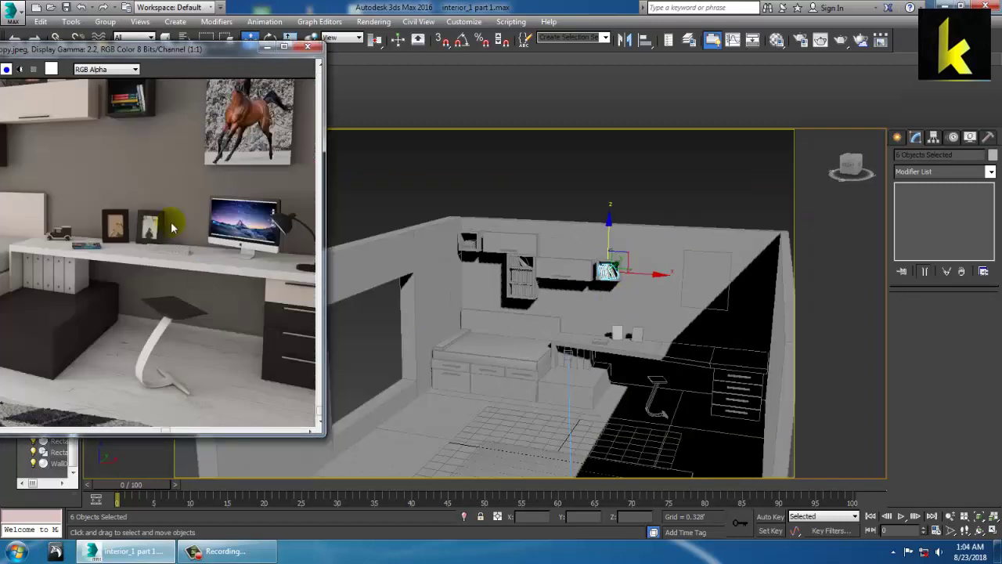
middle_drag(203, 256, 218, 276)
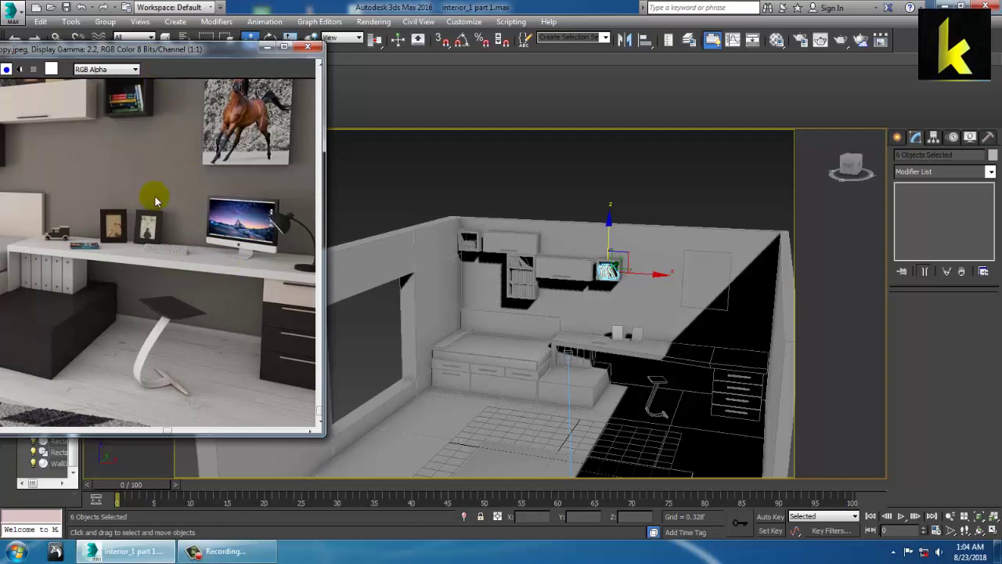
scroll(251, 263, down, 3)
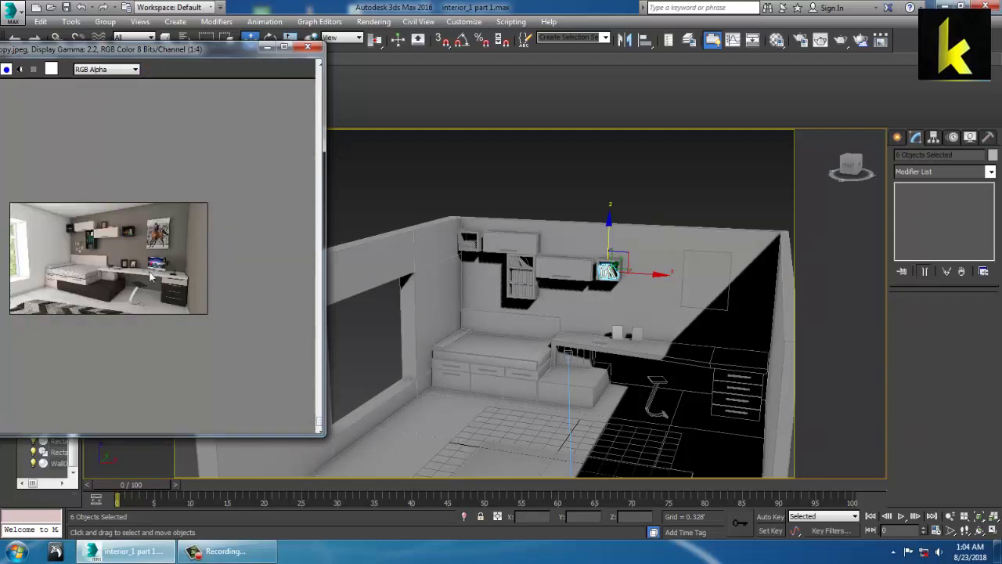
scroll(151, 276, up, 4)
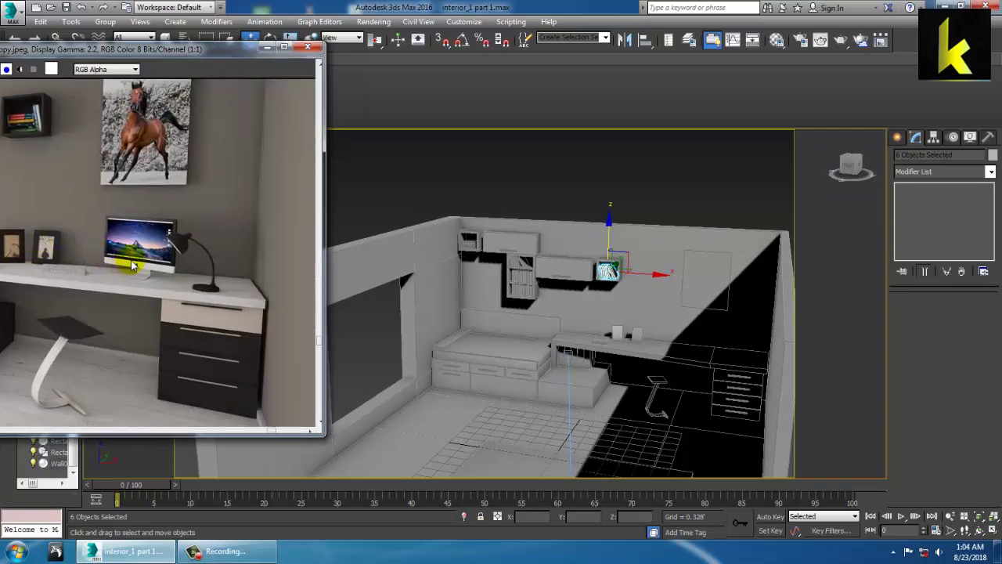
middle_drag(132, 266, 175, 274)
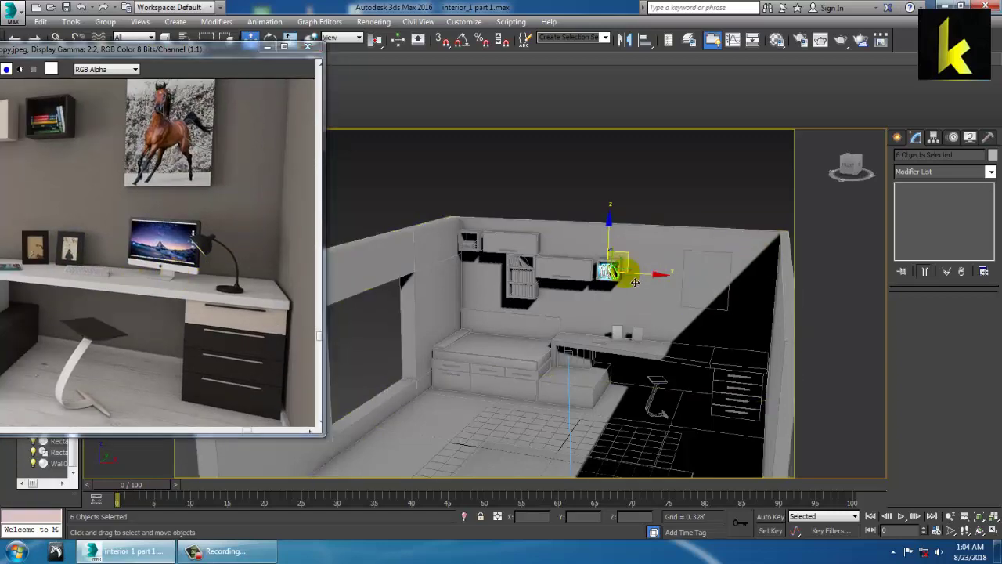
scroll(634, 295, up, 5)
Step: Try to create a box about 10.3' long and 8.8' wide over the room's outline in the top view
click(897, 138)
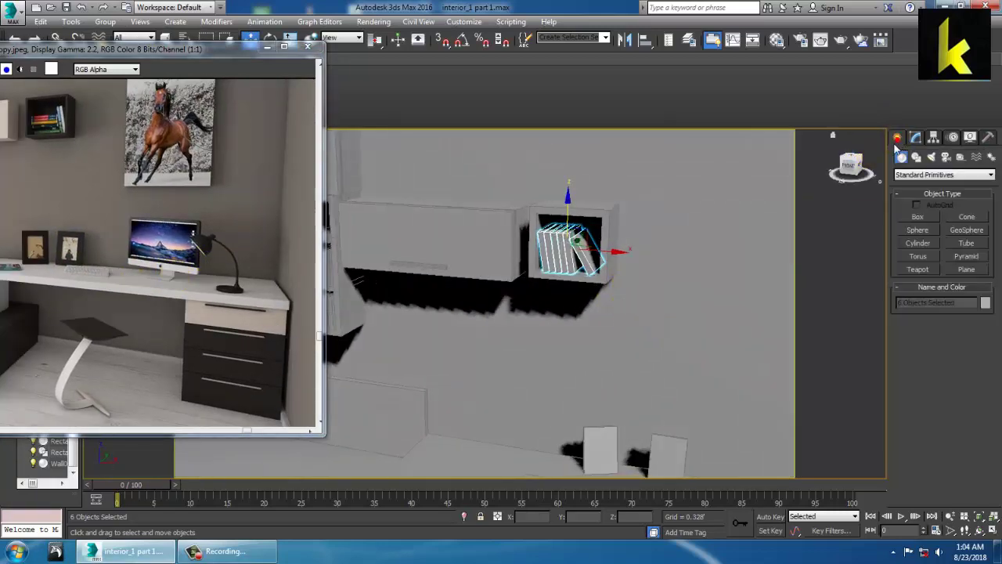
click(920, 218)
key(alt+w)
middle_click(412, 222)
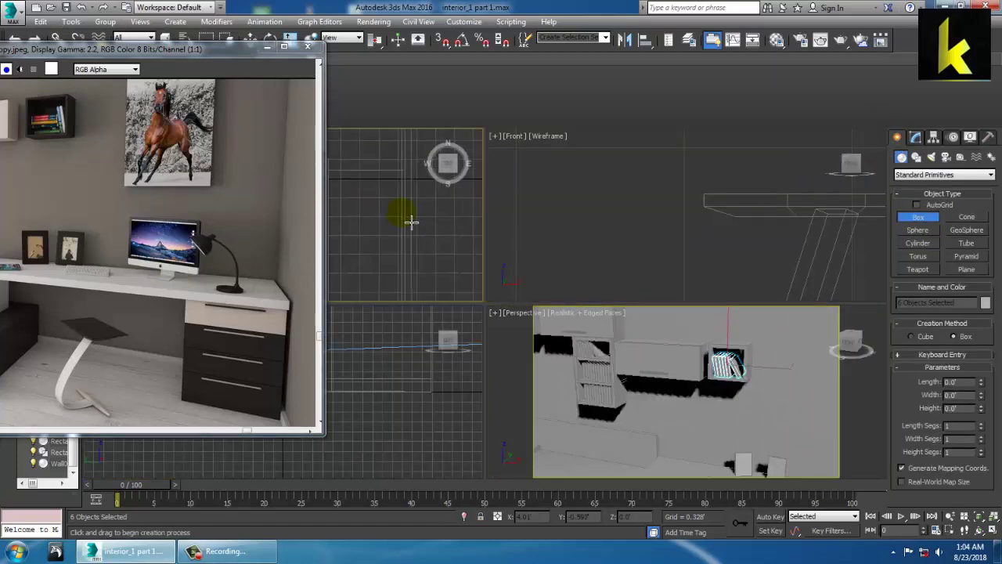
key(alt+w)
key(z)
scroll(464, 245, down, 5)
scroll(649, 156, down, 4)
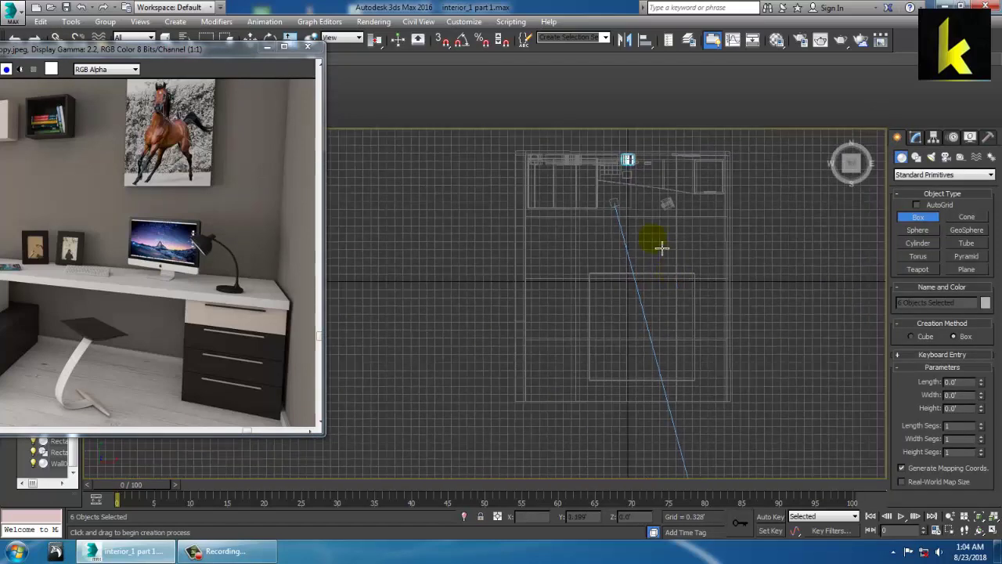
drag(525, 159, 739, 409)
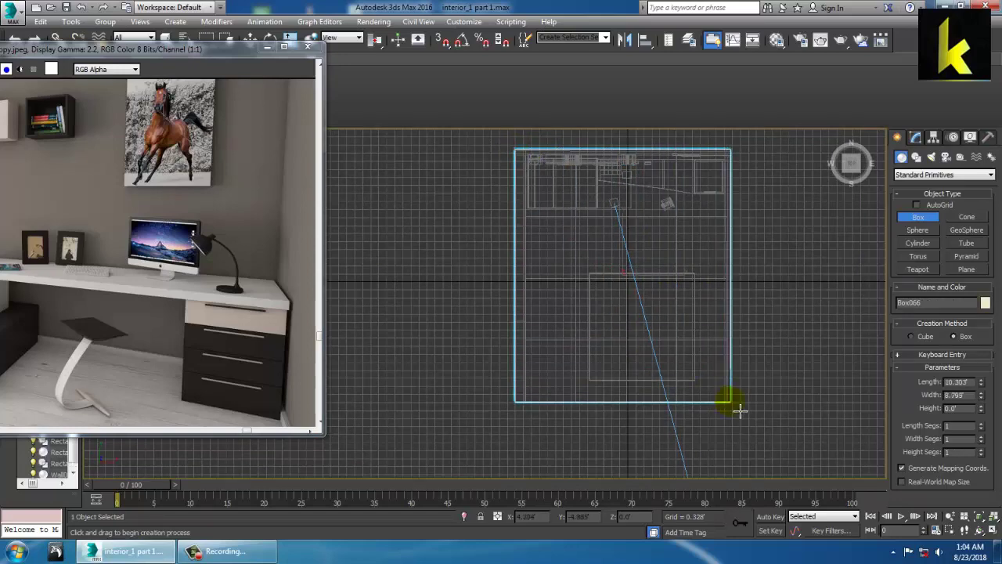
click(741, 406)
key(w)
key(alt+w)
middle_click(783, 432)
key(alt+w)
scroll(740, 391, down, 2)
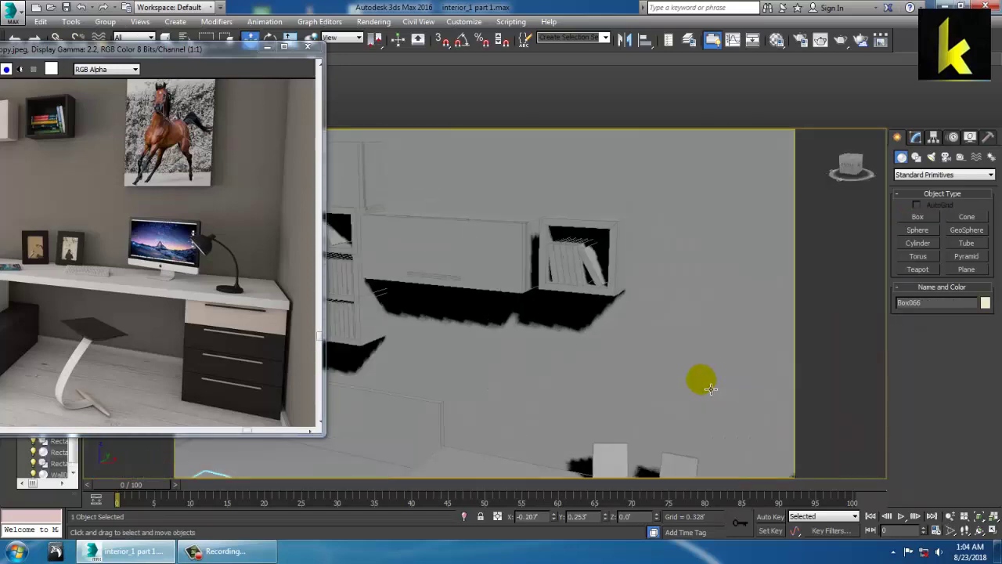
key(ctrl+z)
Step: Create a thin box covering the room's full outer-wall outline in the top view
drag(168, 48, 192, 93)
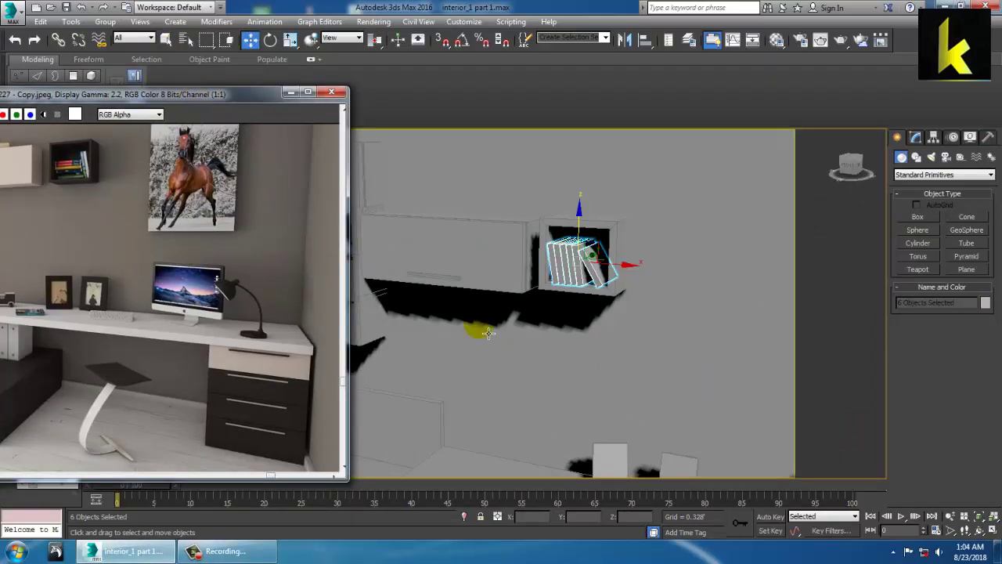
middle_drag(555, 396, 571, 288)
scroll(571, 288, down, 6)
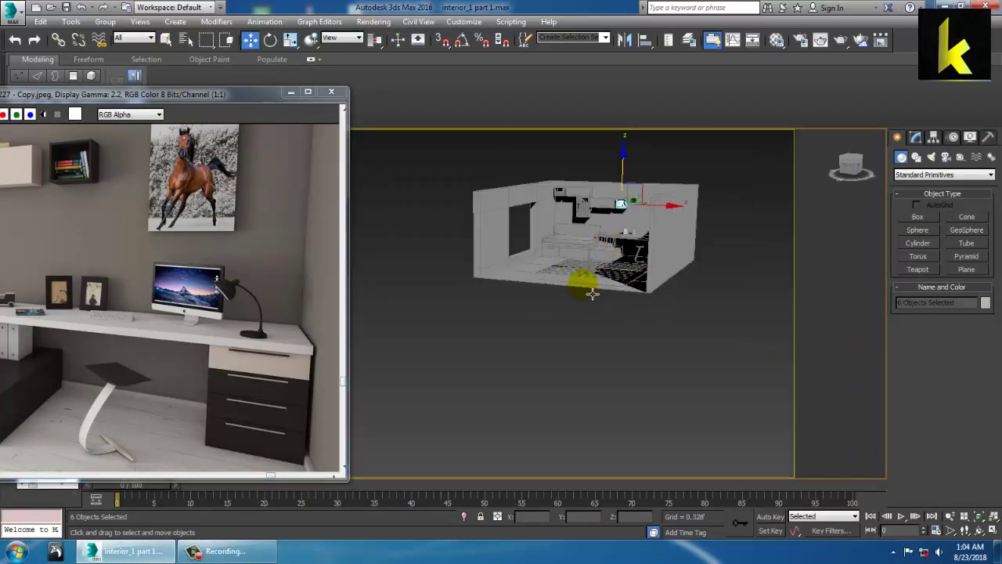
key(alt+w)
click(426, 252)
key(alt+w)
middle_drag(494, 270, 525, 274)
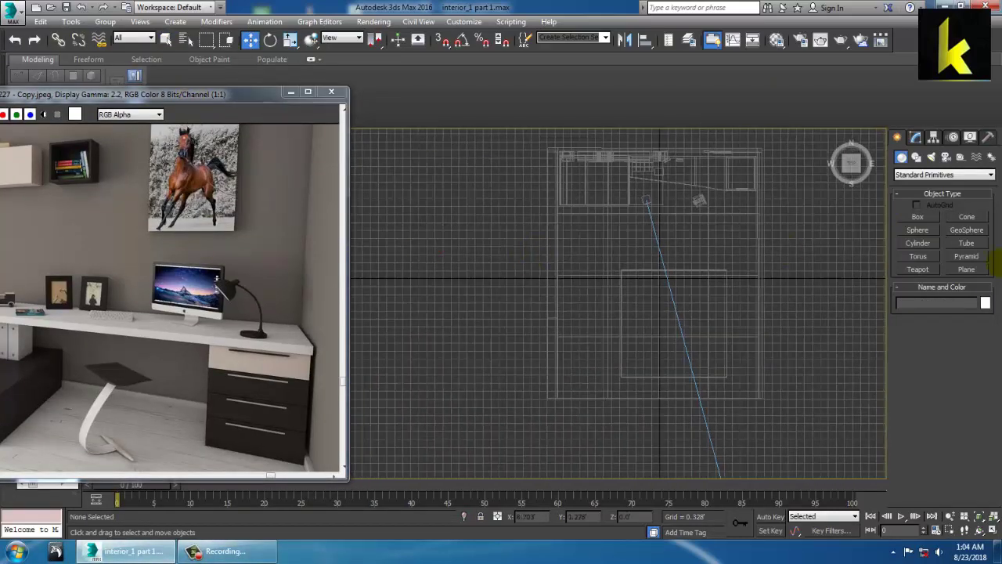
click(40, 21)
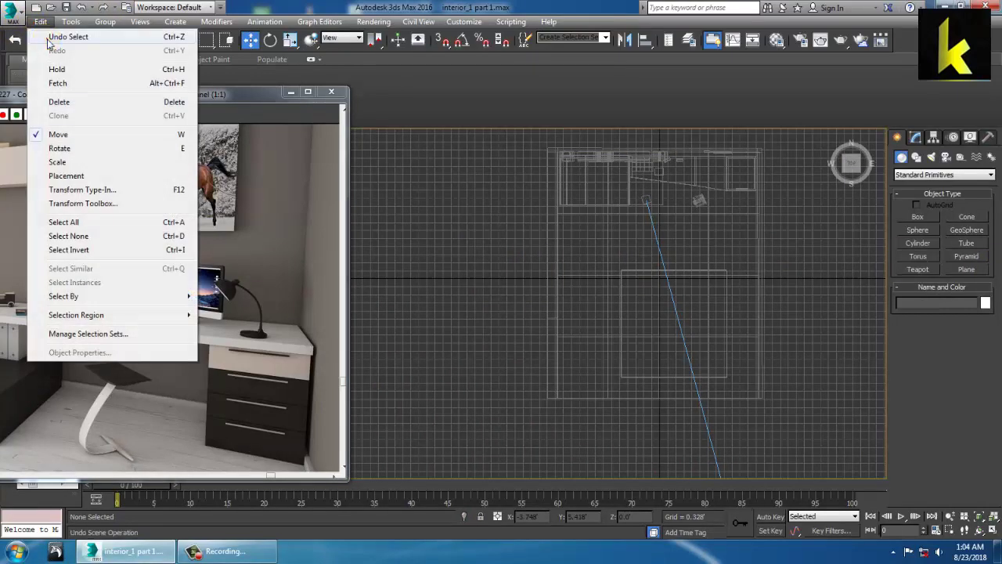
click(49, 39)
click(922, 220)
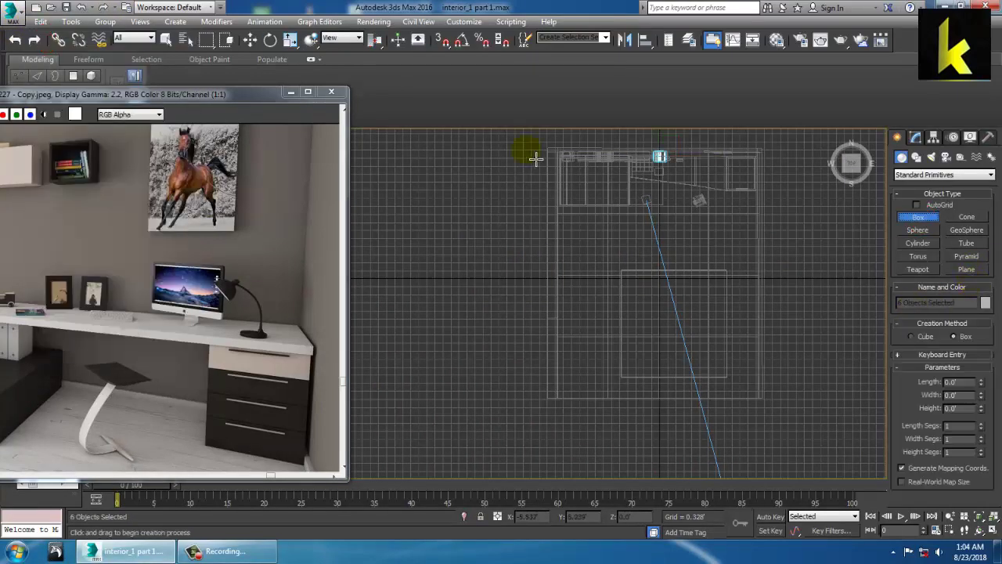
drag(554, 156, 772, 409)
key(w)
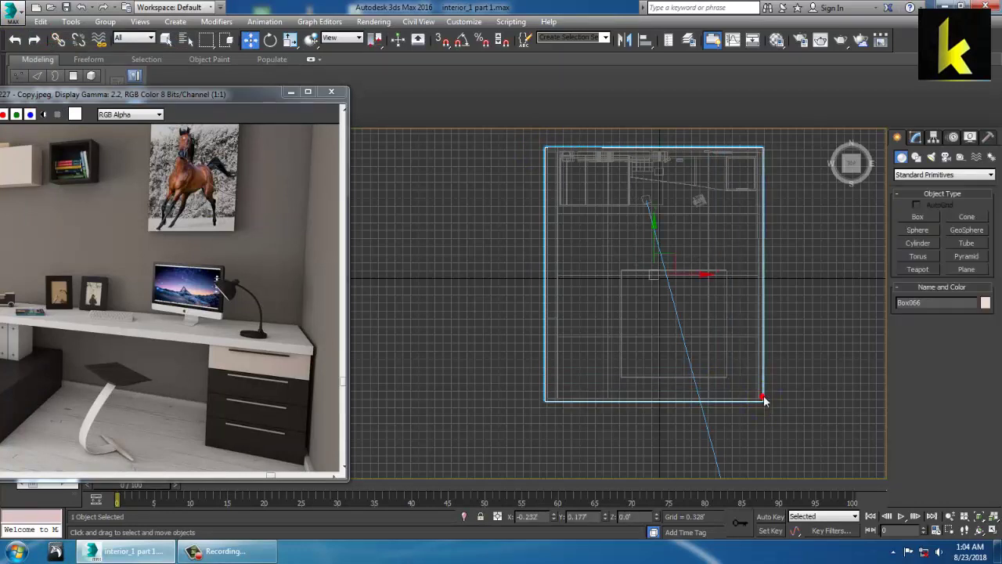
Step: Set the new room-sized box's object color to the same grey as the rest of the model
key(alt+w)
middle_click(760, 402)
key(alt+w)
middle_drag(639, 322, 651, 353)
scroll(652, 353, up, 3)
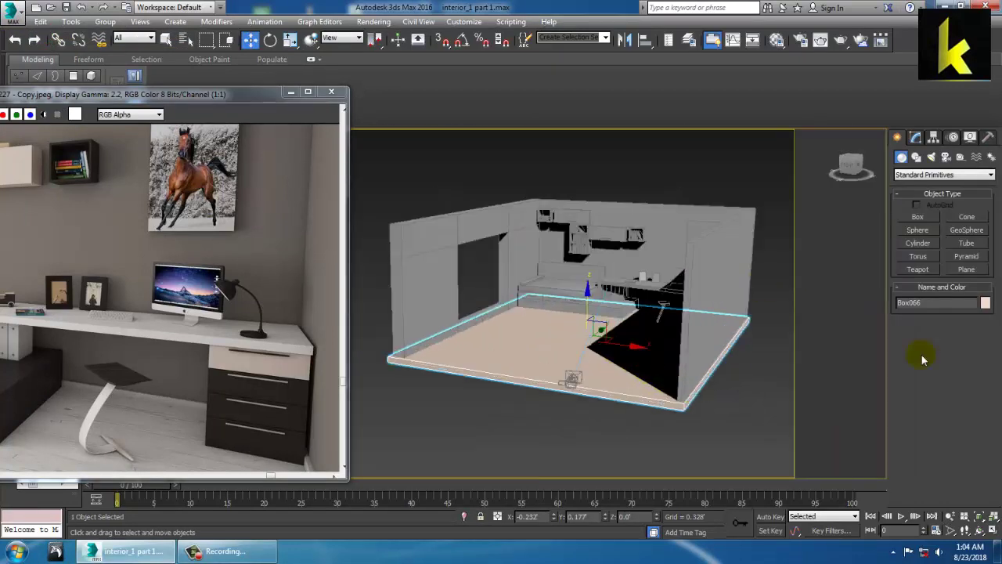
click(985, 303)
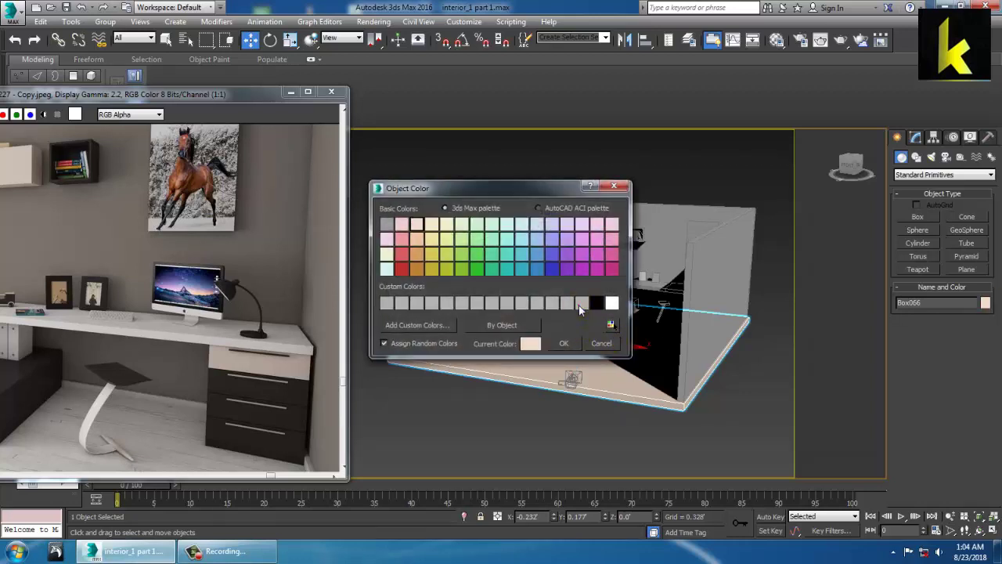
click(564, 344)
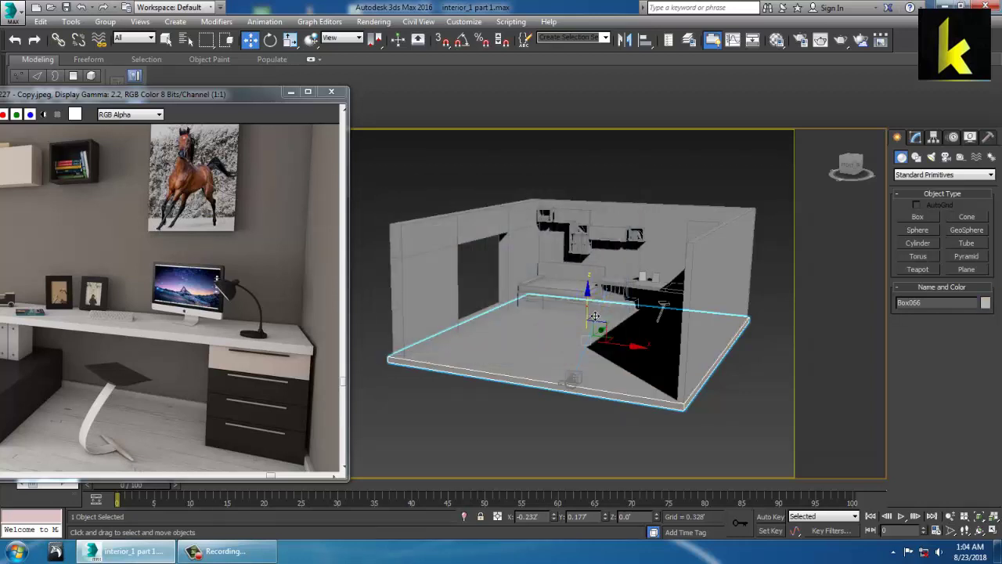
Step: Raise the room-sized box along Z to about 4.157' so it sits on the walls as a ceiling
drag(594, 315, 603, 188)
key(r)
key(w)
key(z)
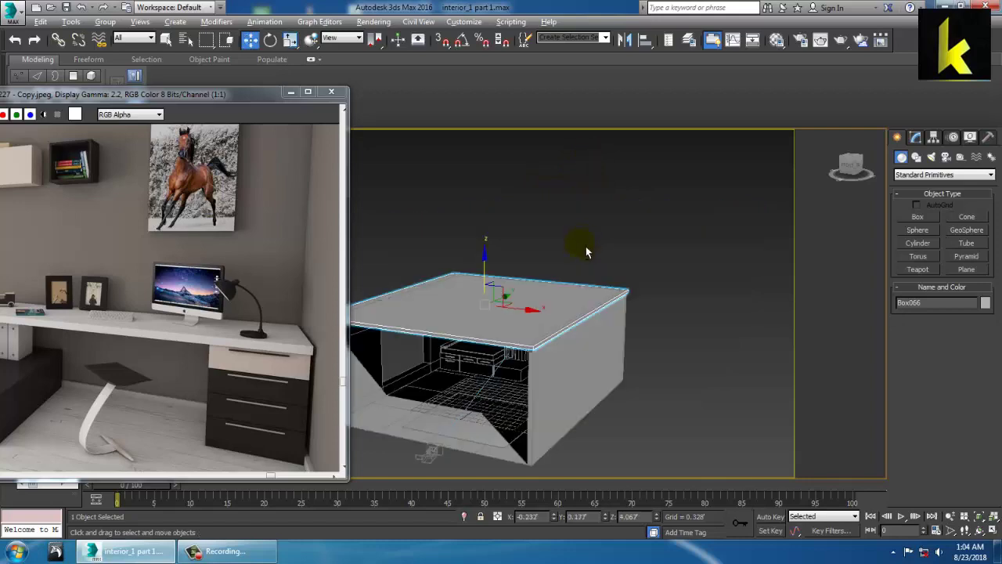
scroll(555, 316, up, 4)
alt+middle_drag(585, 246, 649, 242)
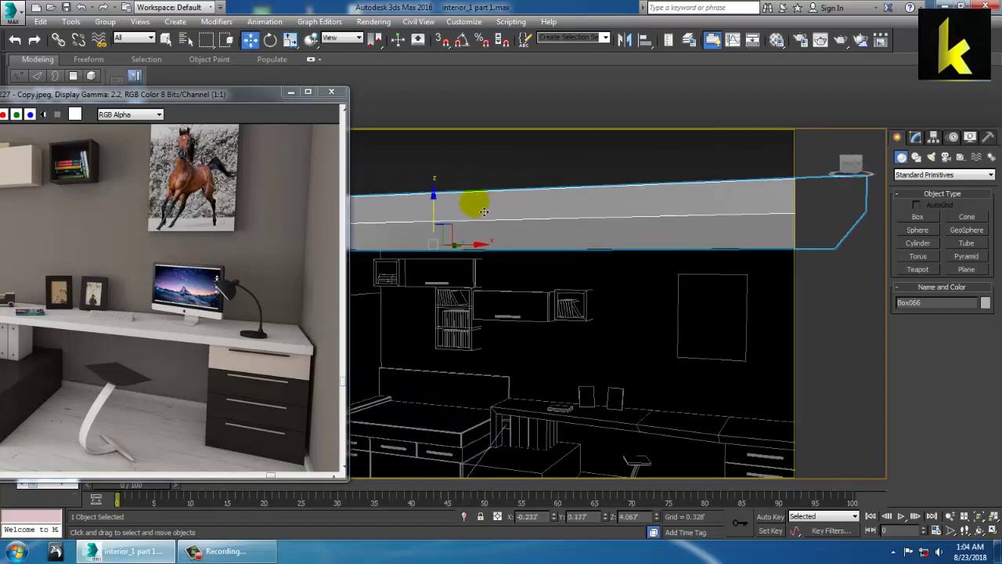
alt+middle_drag(480, 230, 374, 227)
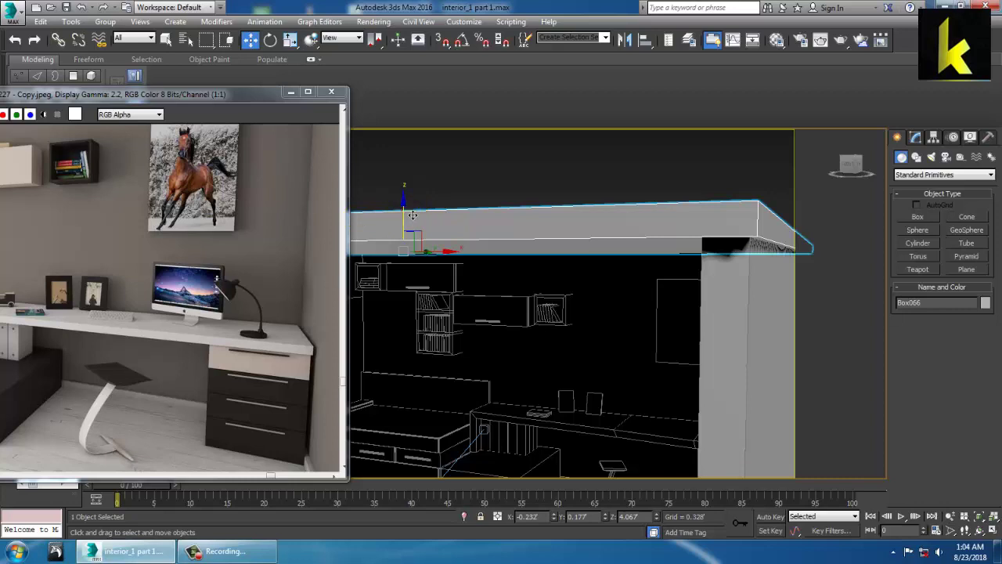
drag(412, 215, 402, 197)
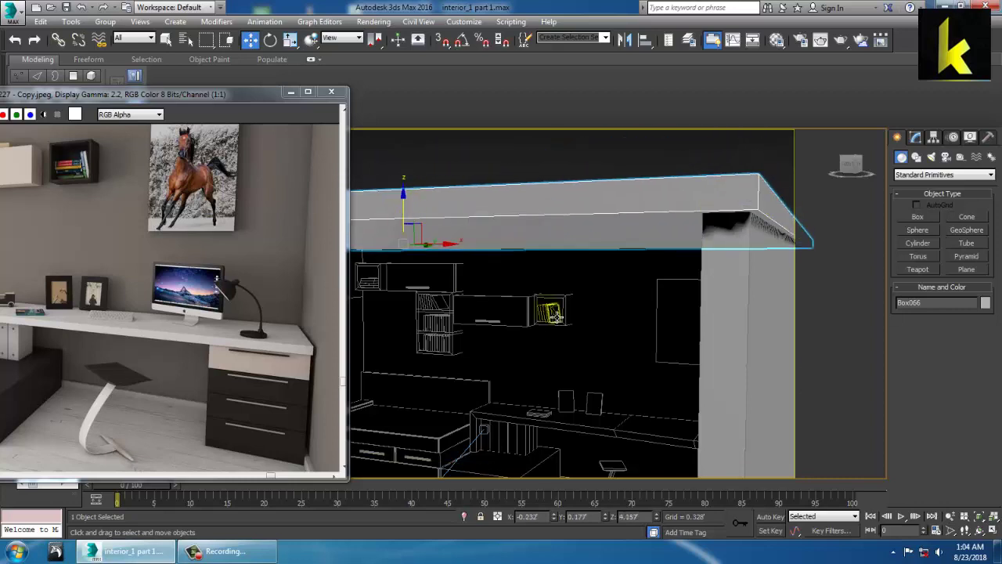
Step: Move the rug to about X 0.741', Y -2.664' and enlarge it to match the reference photo in the camera view
key(c)
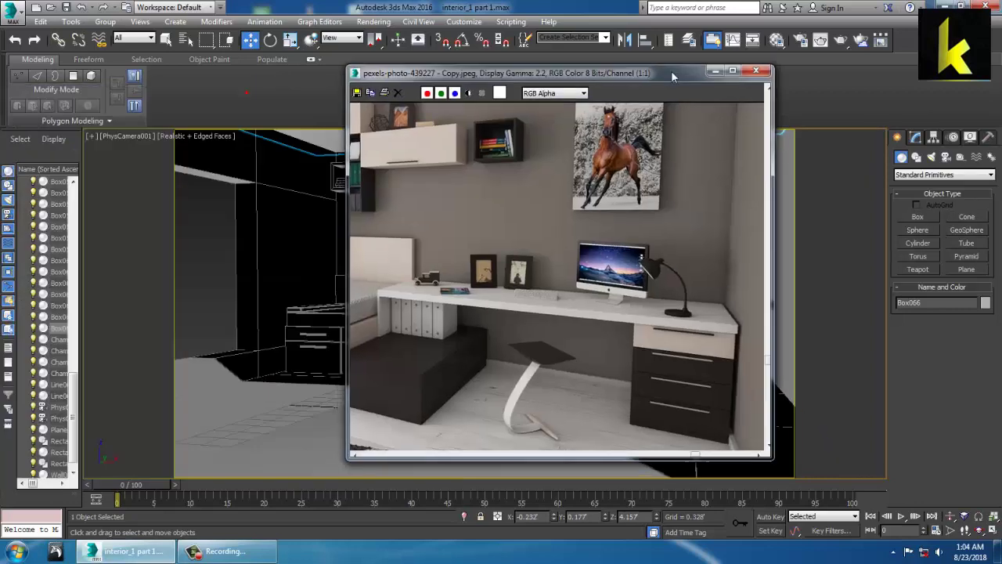
drag(671, 70, 470, 144)
scroll(453, 289, down, 1)
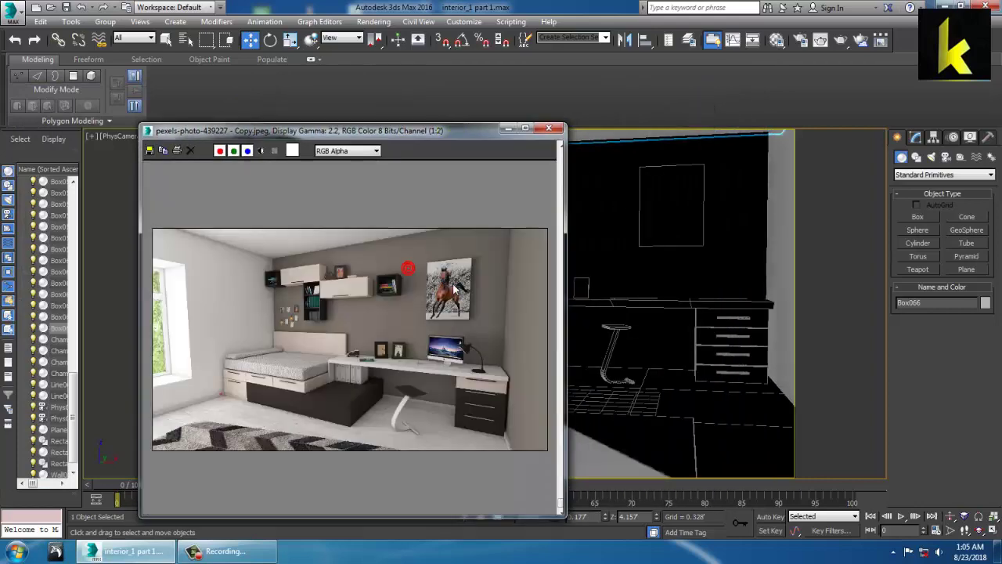
click(507, 130)
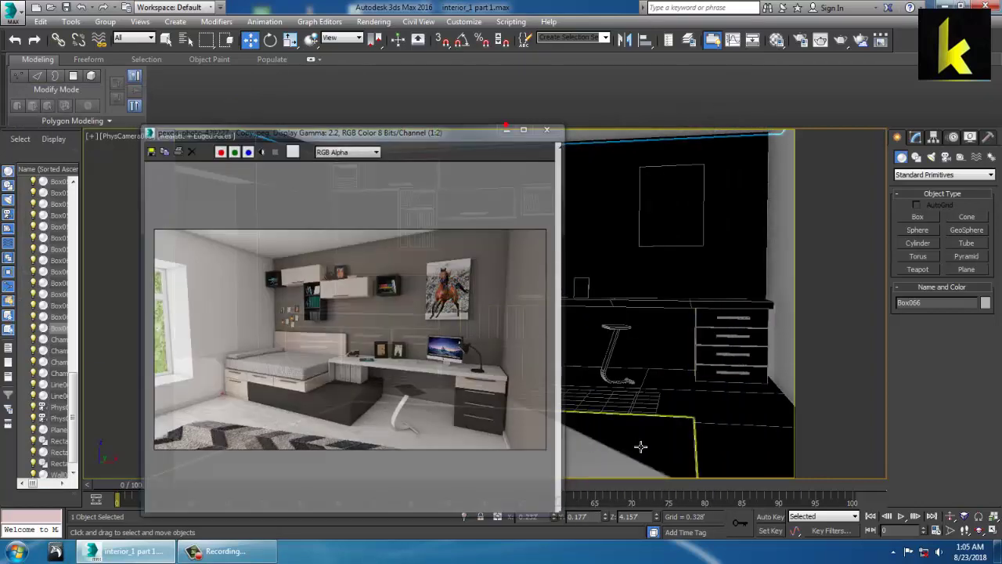
click(468, 443)
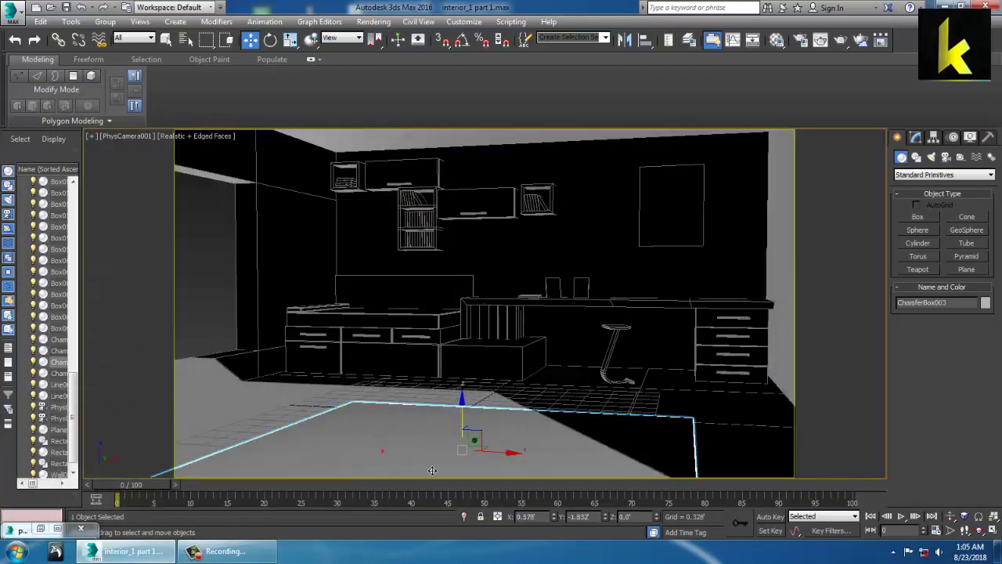
mouse_move(485, 446)
mouse_down()
mouse_move(484, 491)
mouse_move(479, 476)
mouse_move(501, 474)
mouse_up()
key(r)
key(w)
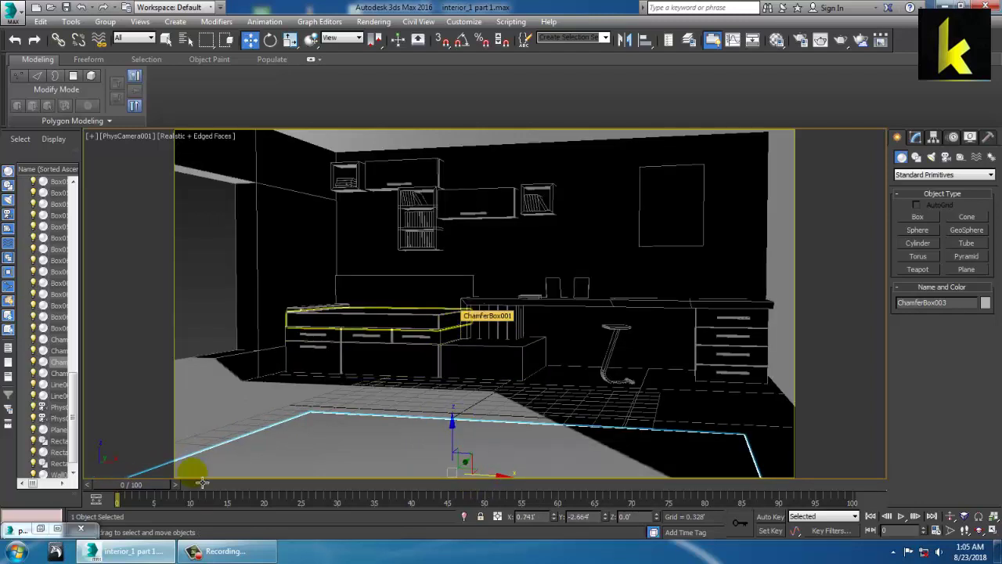
click(41, 529)
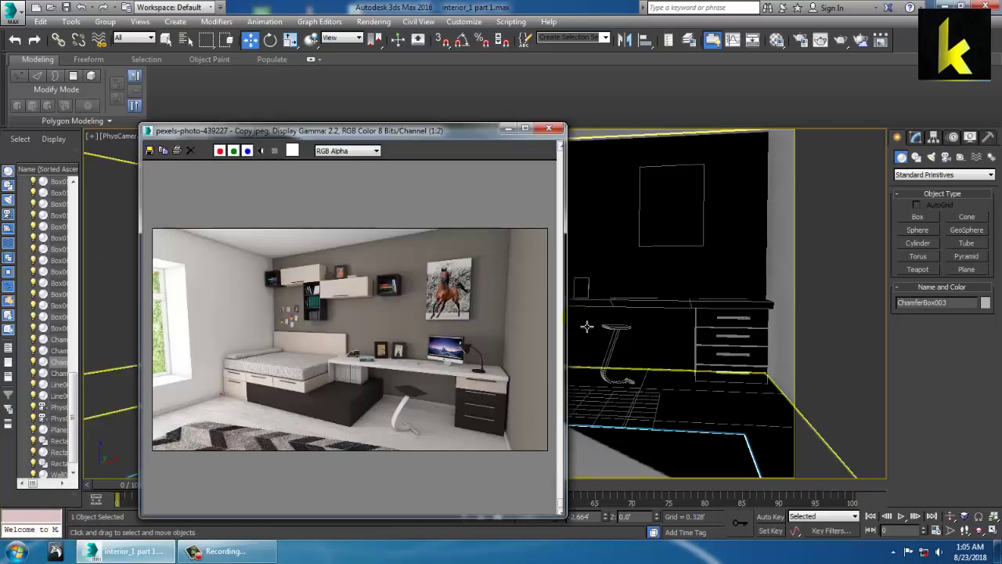
click(507, 130)
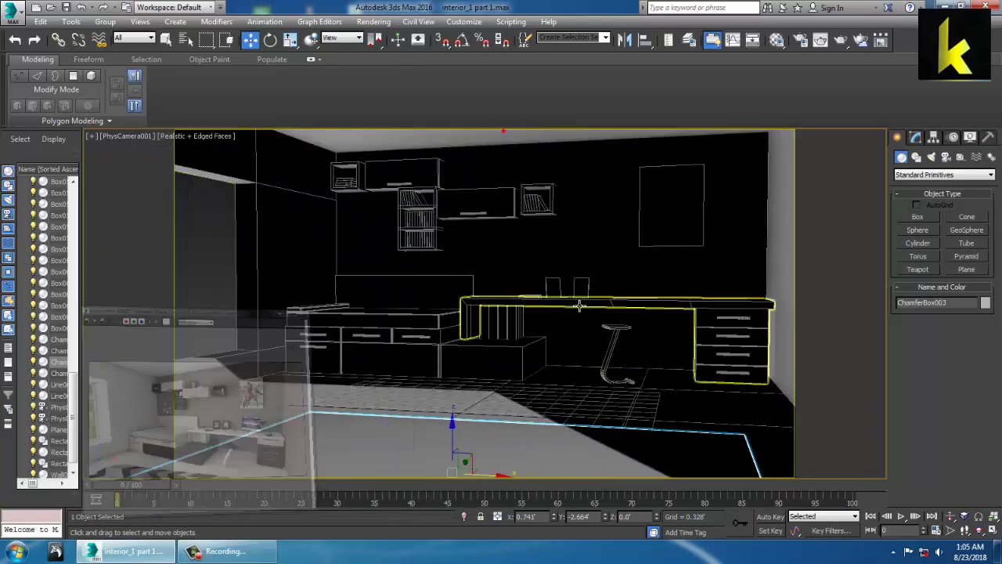
Step: Hide the ceiling box in the perspective view
key(p)
scroll(590, 349, down, 5)
alt+middle_drag(591, 348, 636, 362)
click(585, 283)
right_click(576, 275)
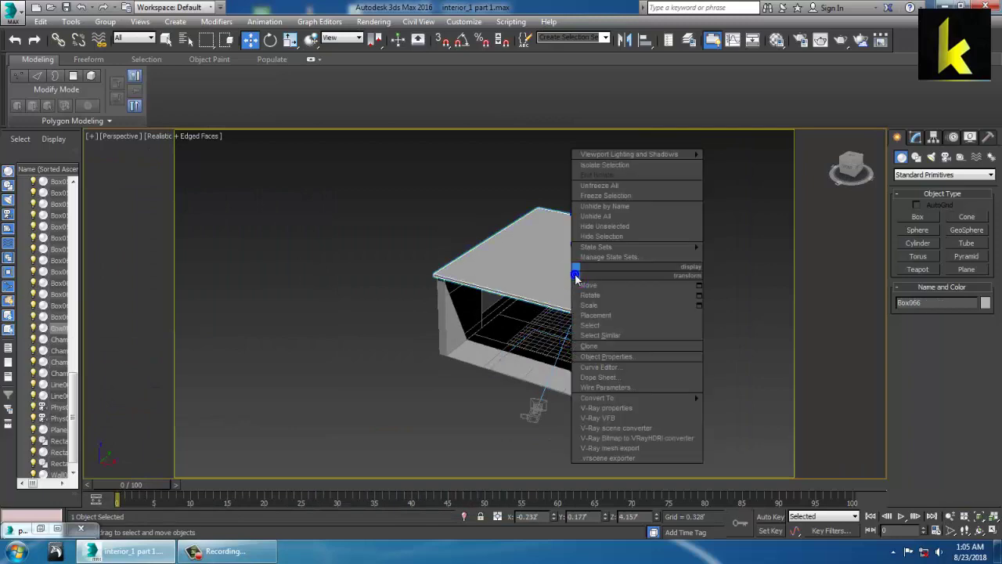
click(618, 235)
Step: Clone the photo frame nearest the books on the desk and place the copy above the lower wall cabinet
scroll(645, 301, up, 5)
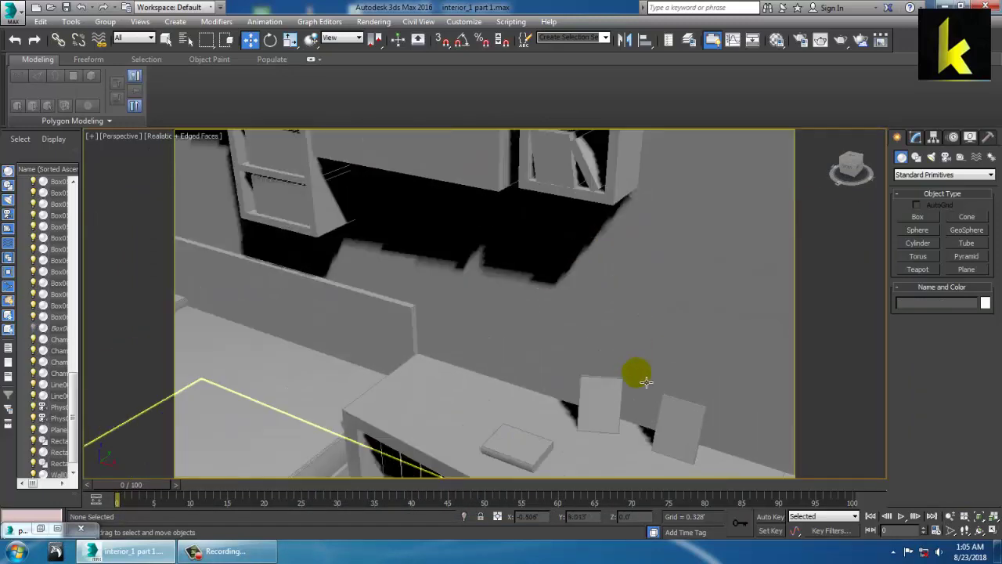
click(595, 402)
scroll(595, 402, down, 5)
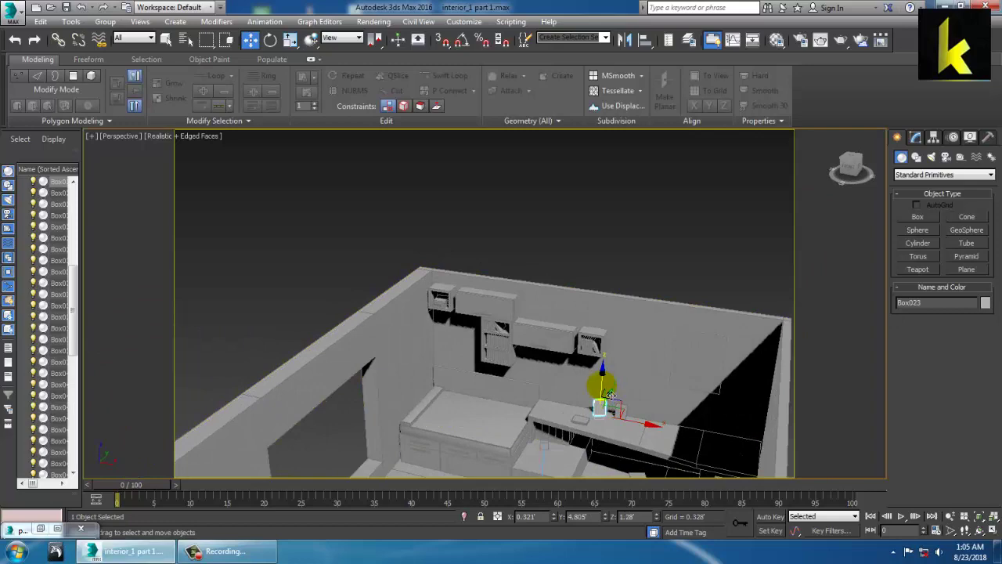
click(21, 529)
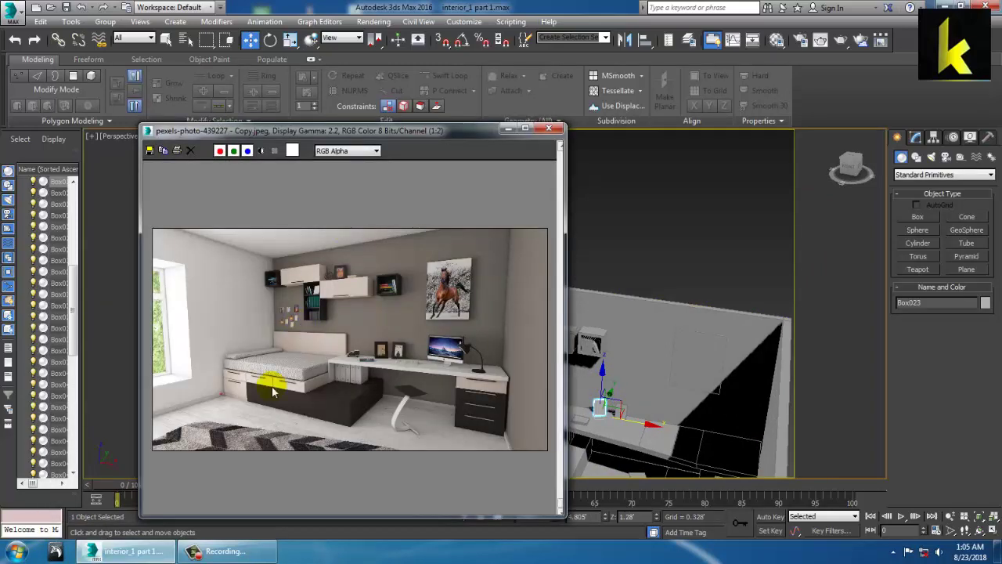
scroll(388, 288, up, 2)
scroll(315, 284, down, 1)
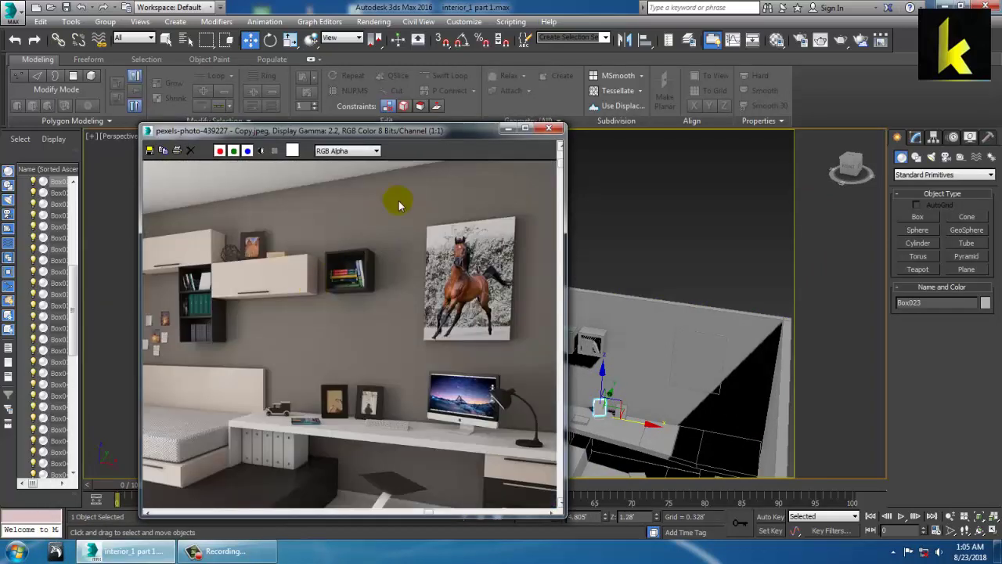
click(509, 127)
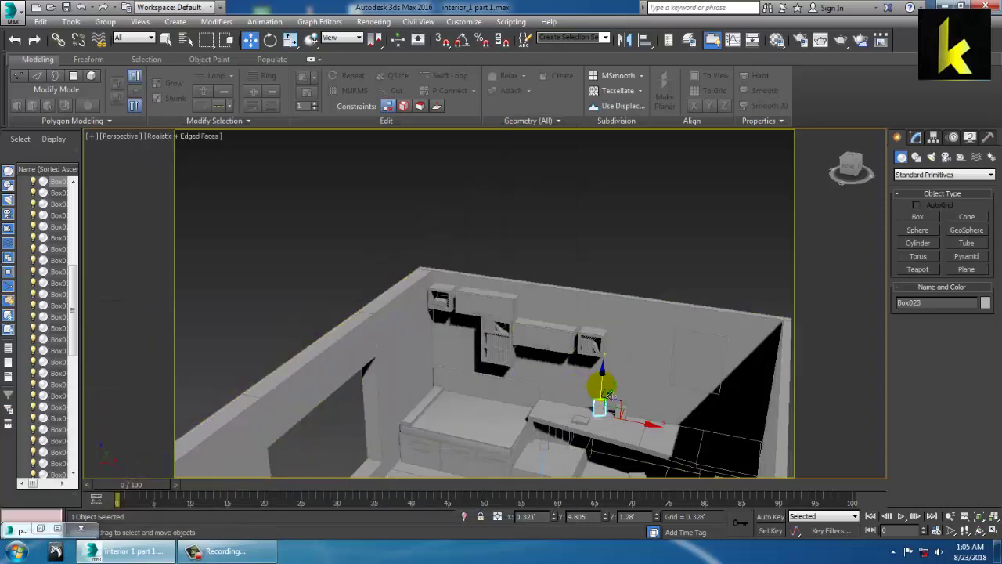
mouse_move(609, 394)
shift+mouse_down()
mouse_move(602, 292)
mouse_move(568, 316)
shift+mouse_up()
click(501, 329)
Step: Lower the copied photo frame to about Z 3.289' so it stands at the wall cabinet's top surface
scroll(578, 314, up, 4)
alt+middle_drag(578, 314, 572, 300)
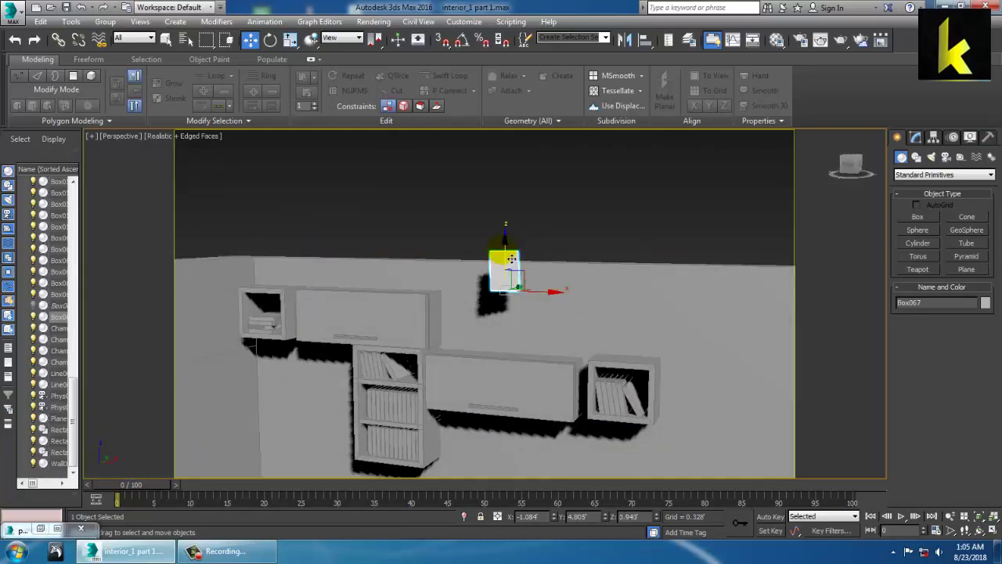
drag(511, 258, 523, 330)
key(z)
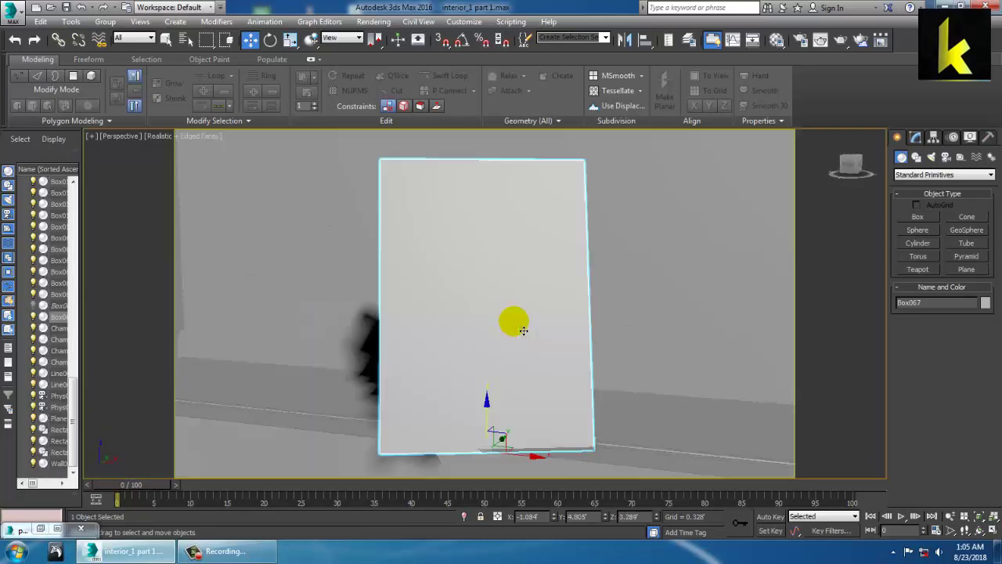
alt+middle_drag(523, 331, 535, 352)
scroll(532, 363, down, 5)
Step: Rotate the copied photo frame around Z and shift it back to about Y 4.975' on top of the wall cabinet
key(e)
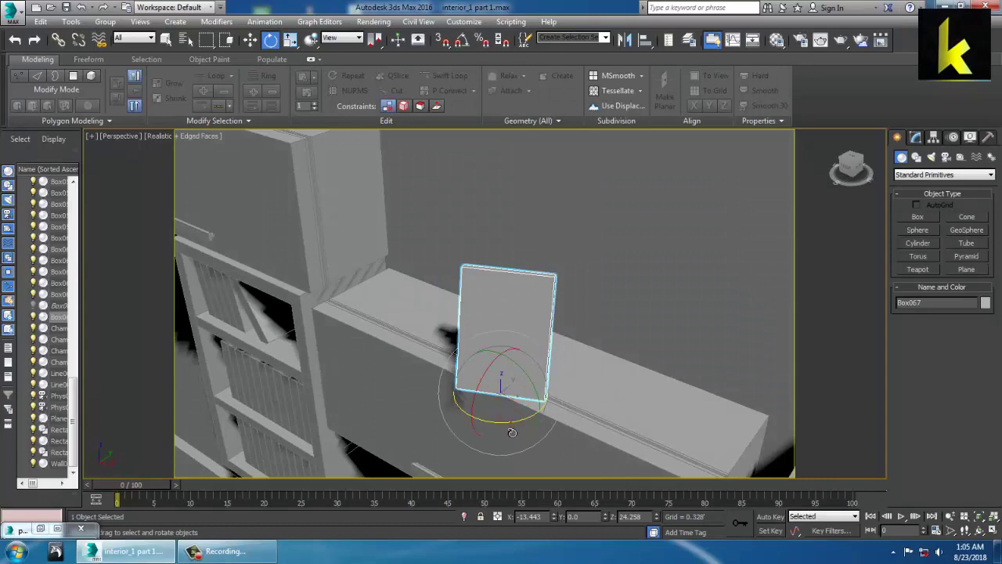
drag(512, 432, 504, 433)
key(w)
drag(523, 377, 576, 368)
alt+middle_drag(576, 369, 559, 352)
scroll(558, 338, down, 8)
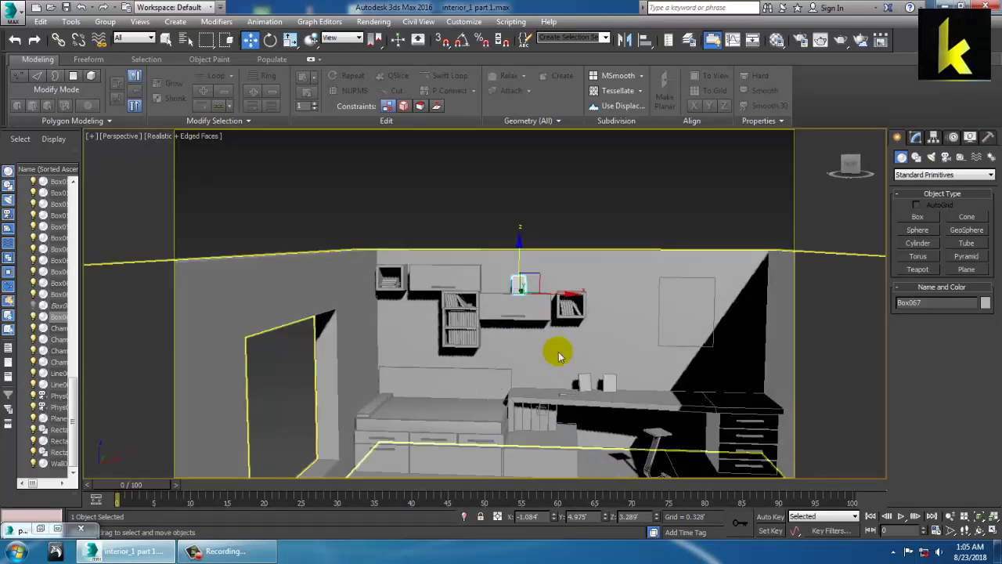
Step: Unhide all objects to bring back the ceiling and view the room through PhysCamera001
right_click(651, 164)
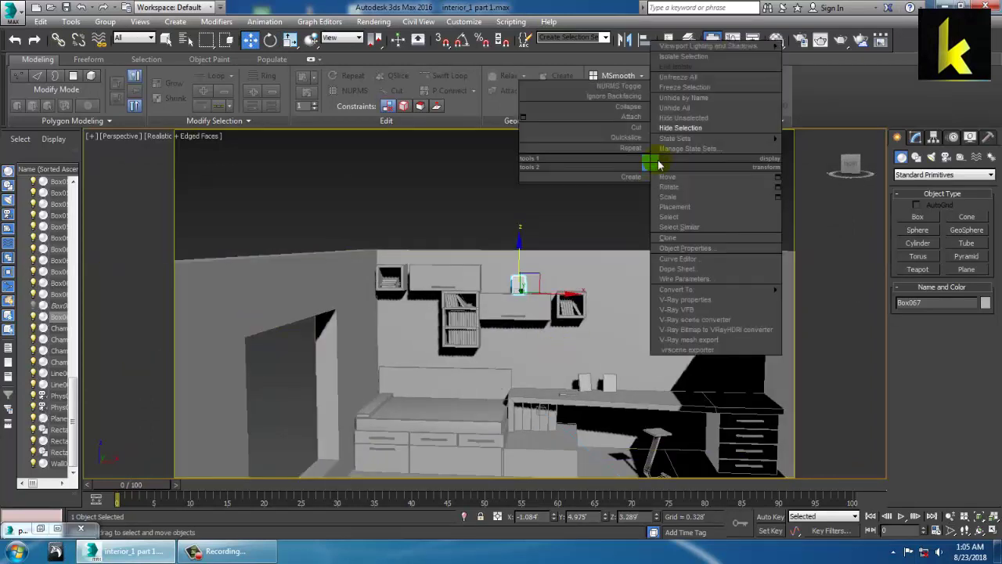
click(688, 108)
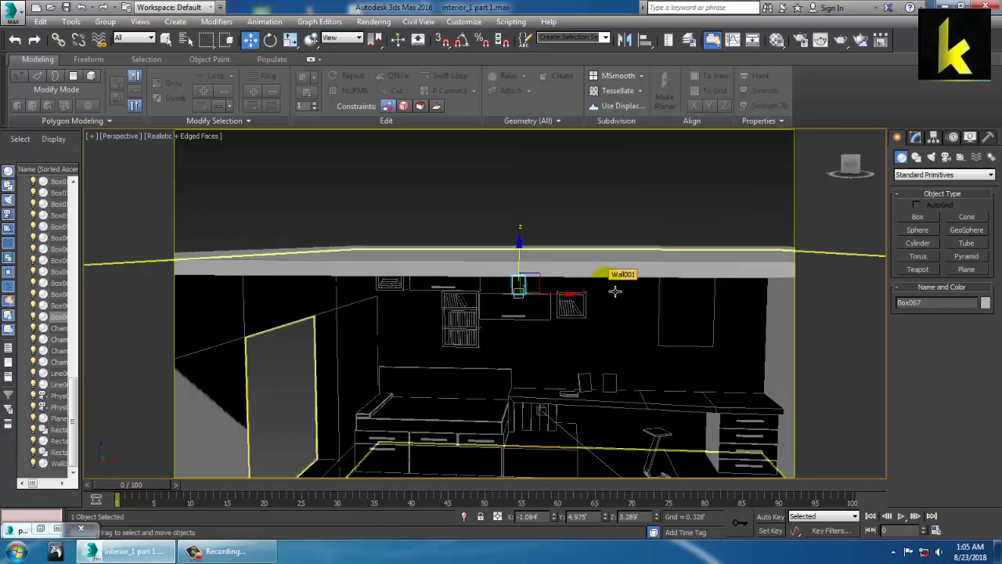
key(c)
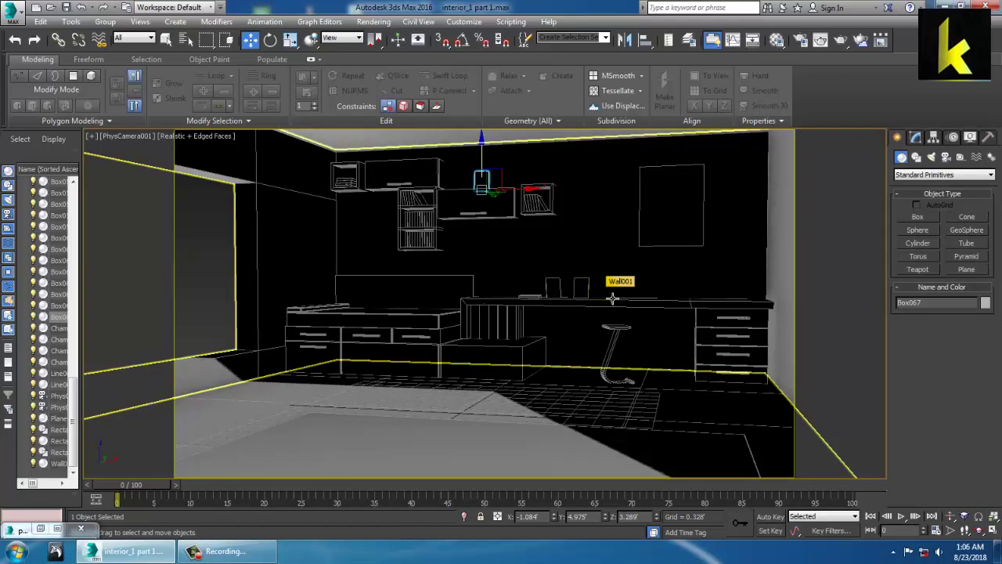
click(220, 551)
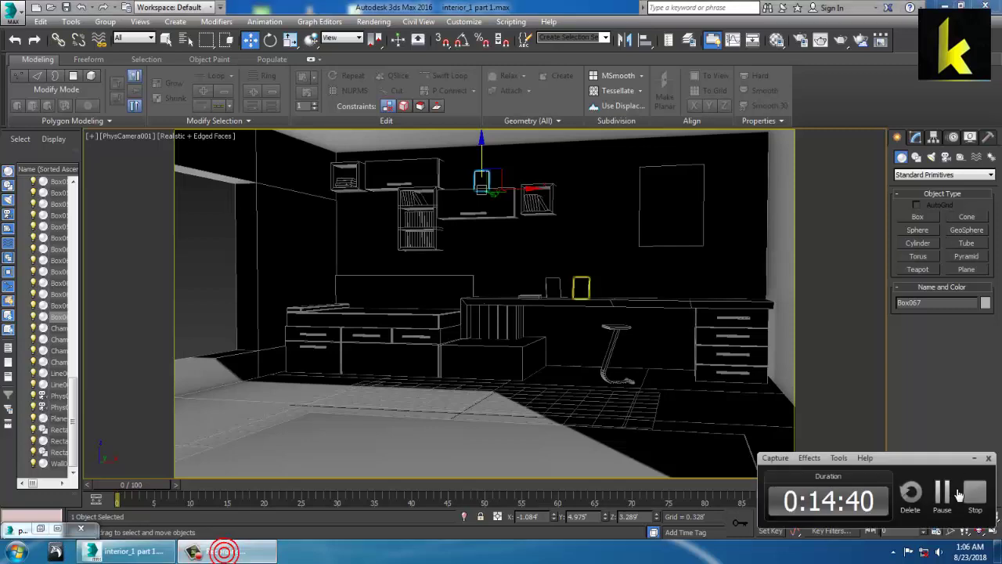